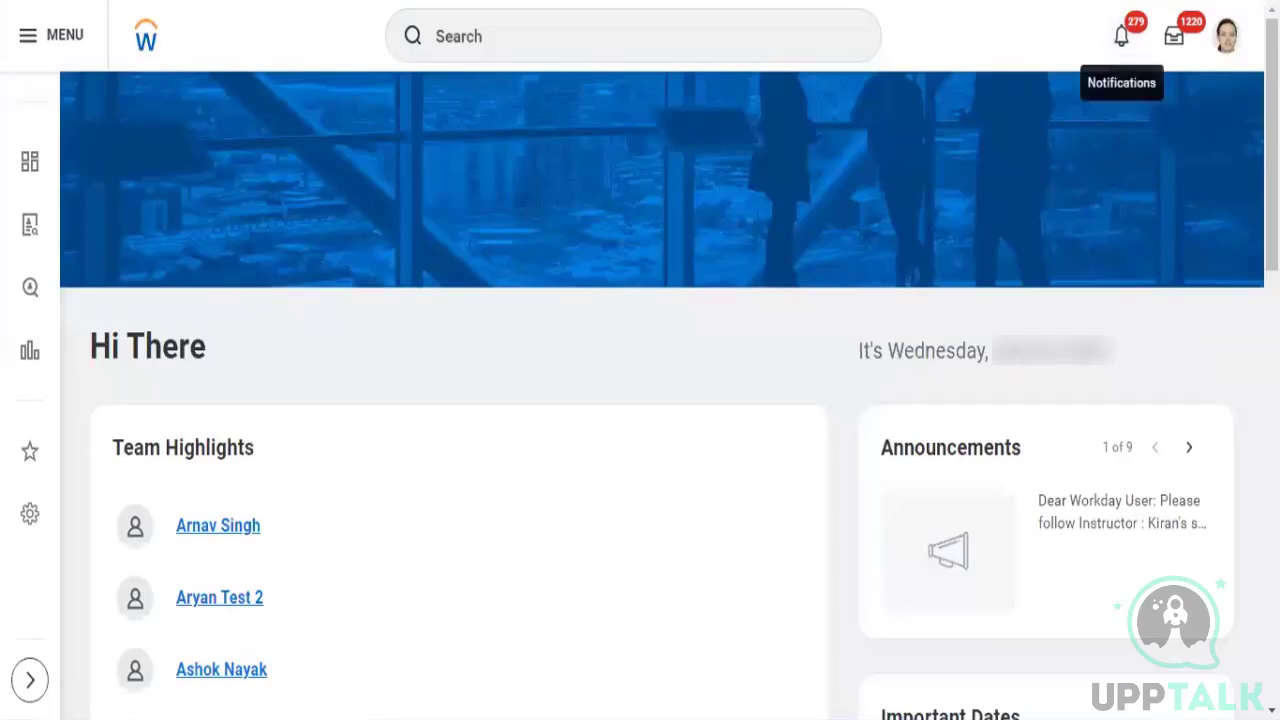
- Open the account menu and look through its options down to Recovery Assistant
click(1227, 40)
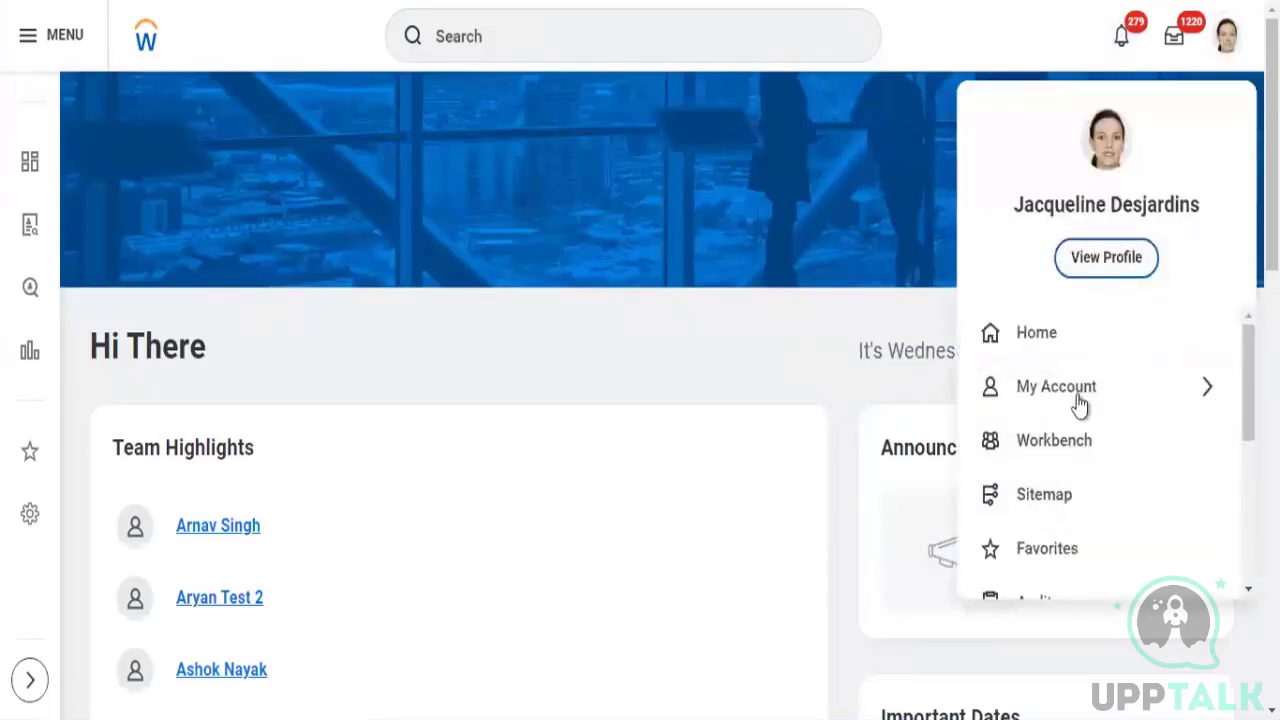
scroll(1242, 497, down, 2)
scroll(1235, 500, down, 3)
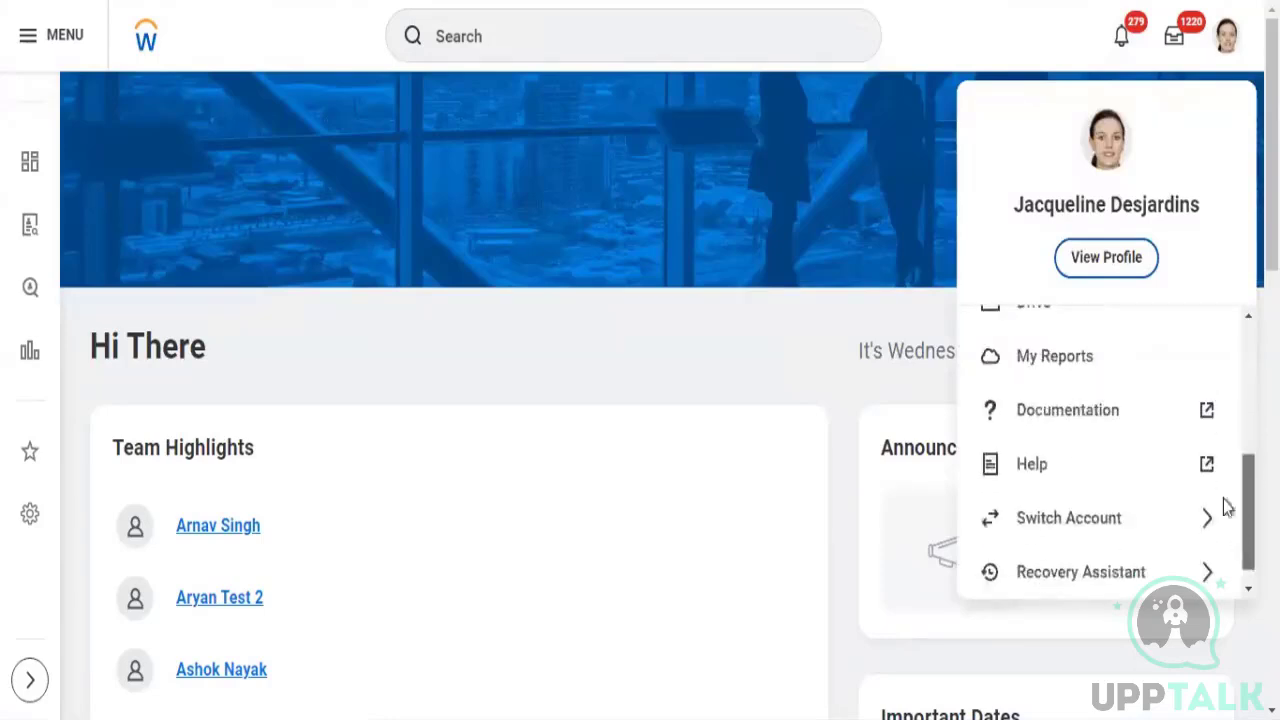
- Open the Notifications page to view the most recent notifications
click(1125, 39)
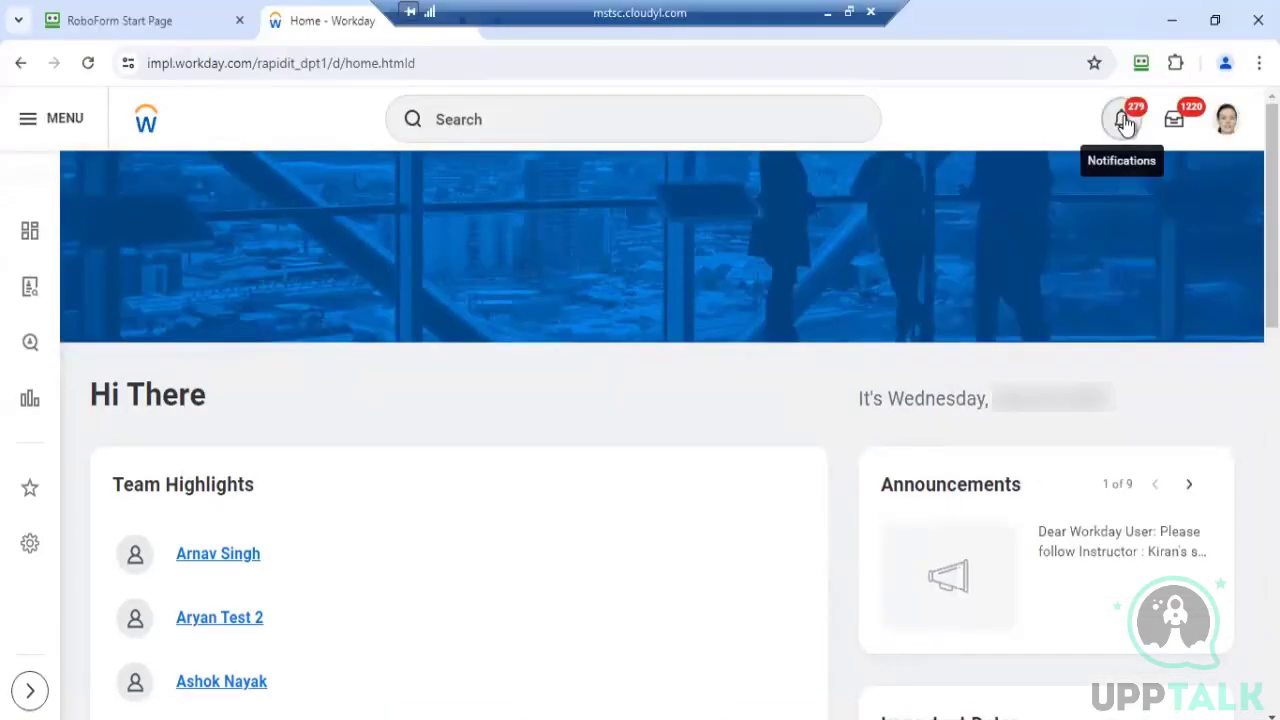
click(1121, 120)
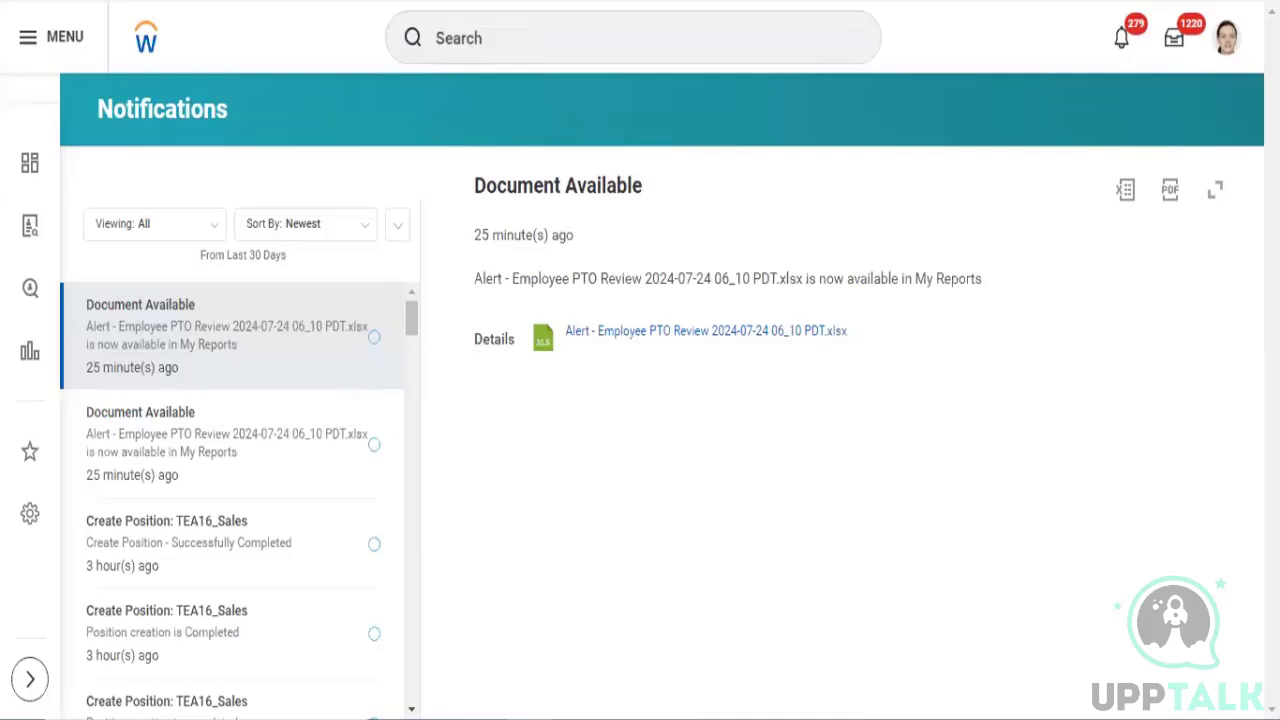
click(1122, 38)
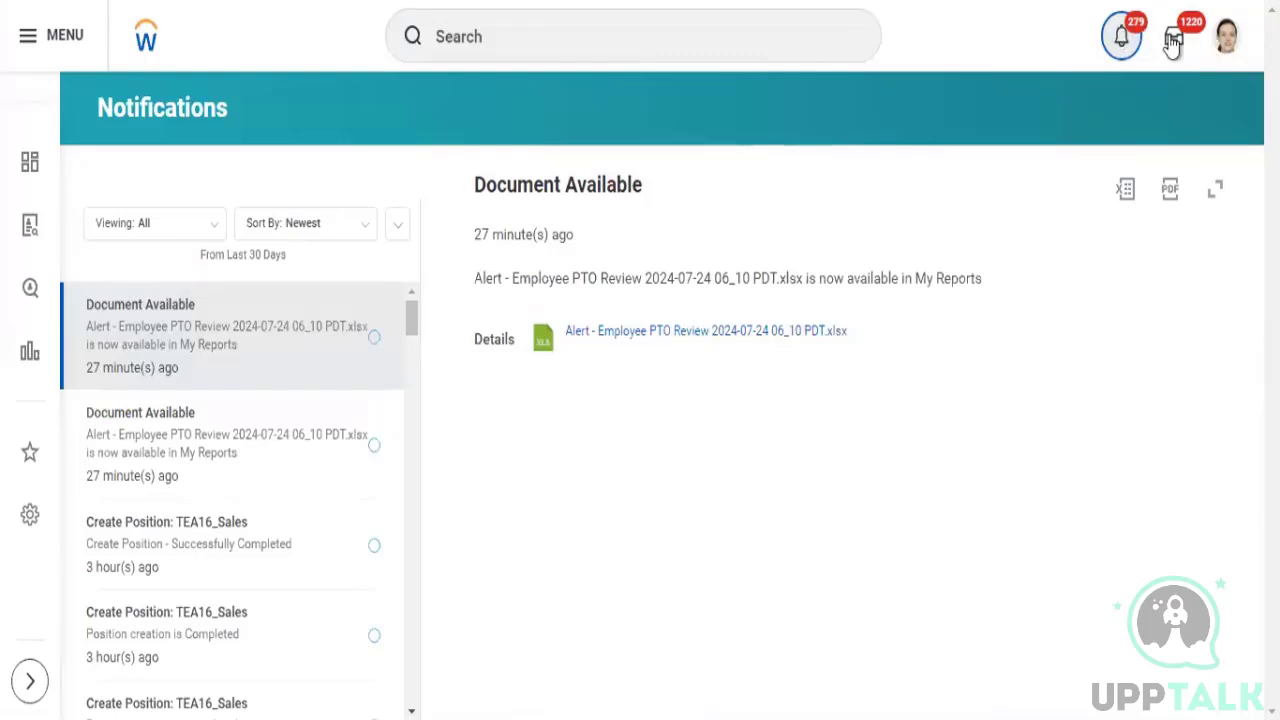
- Open the signed-in worker's own profile and expand the full list of profile sections through Feedback
click(1225, 48)
click(1117, 265)
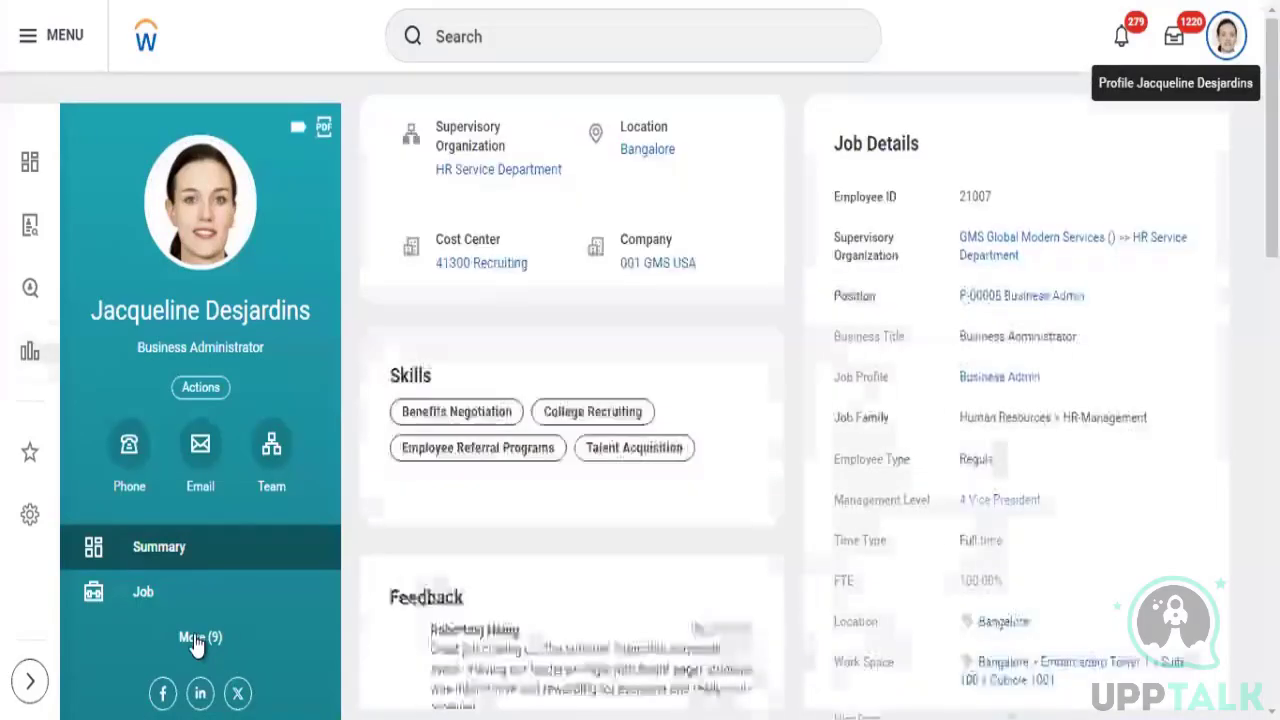
click(196, 640)
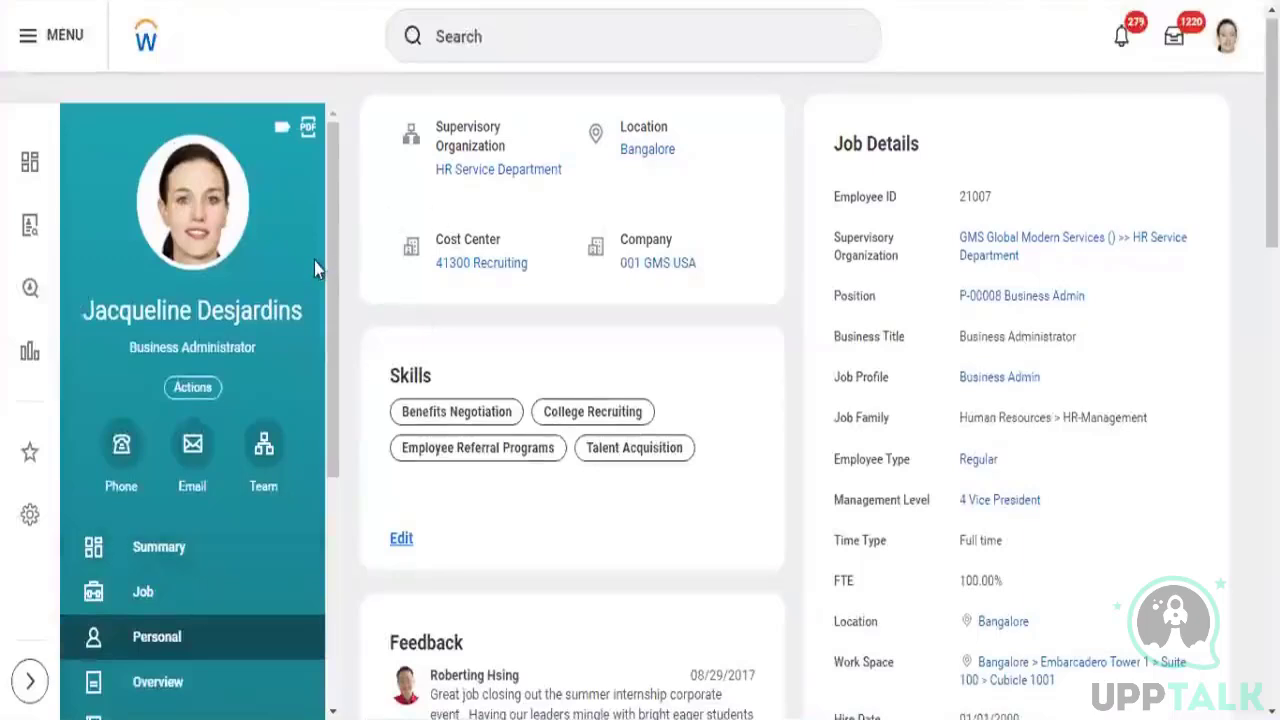
drag(329, 214, 342, 619)
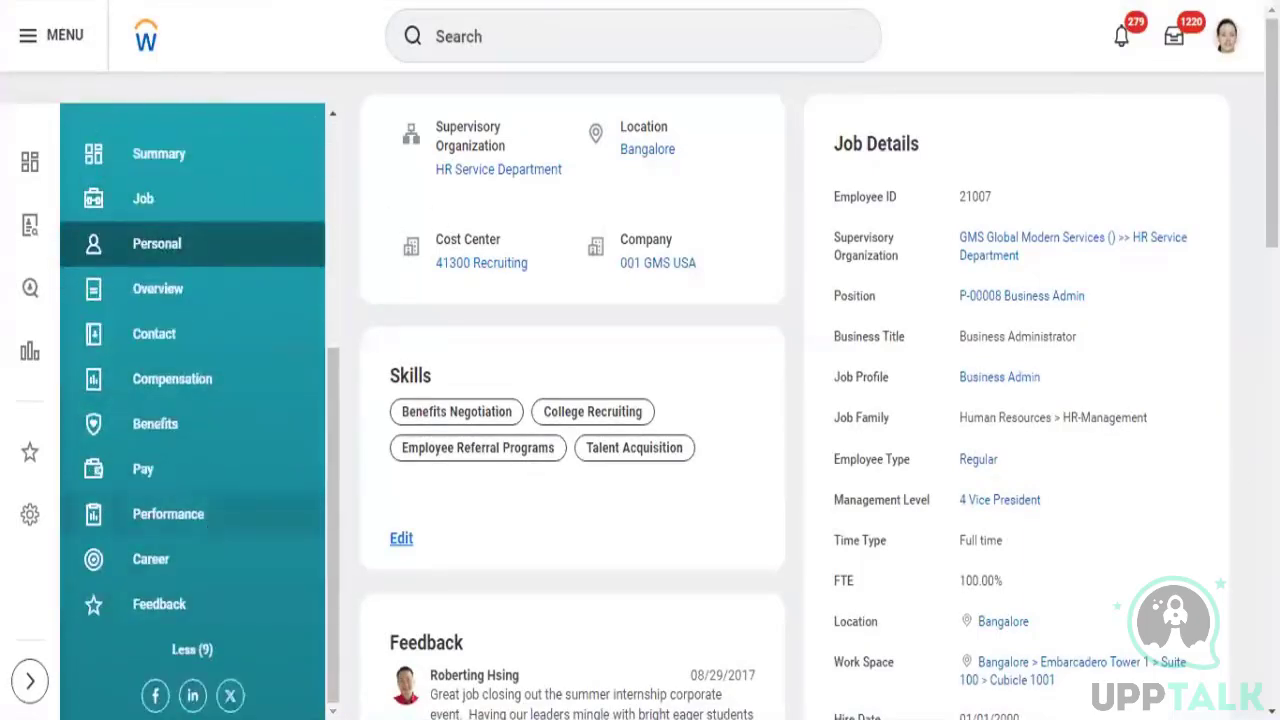
- View the Job, Personal, Overview and Contact sections of the worker profile one after another
click(157, 213)
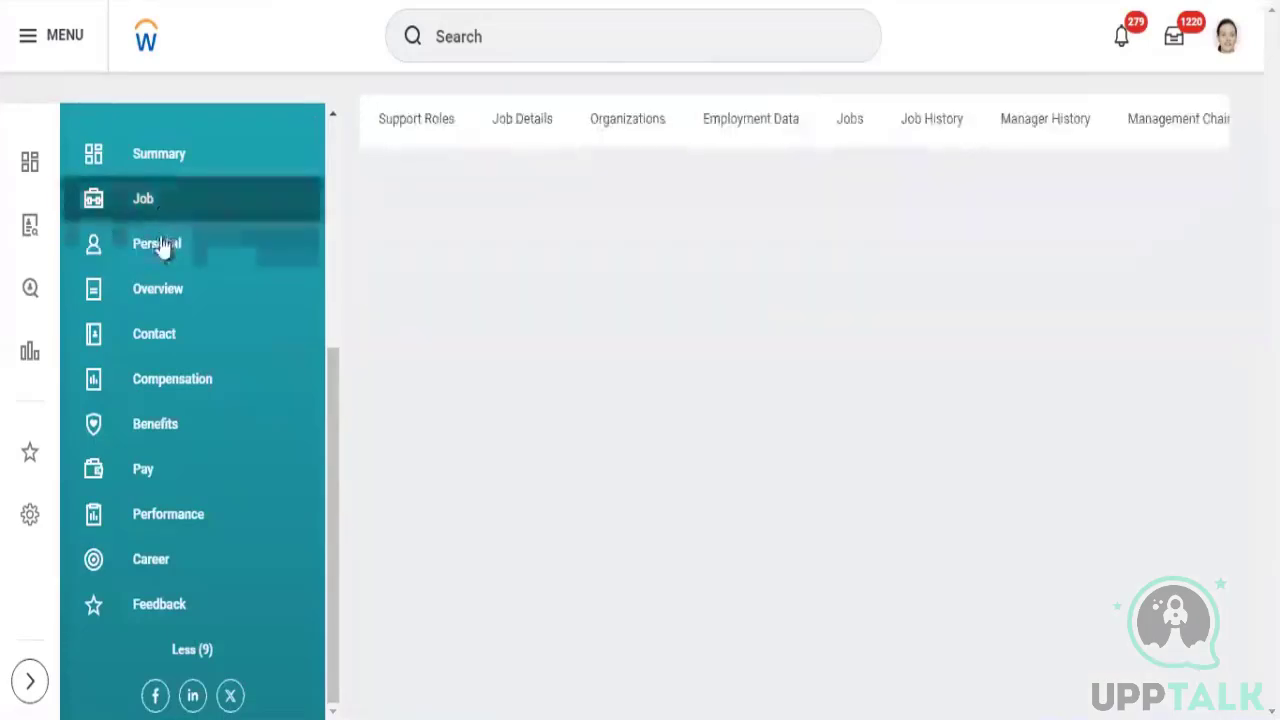
click(162, 246)
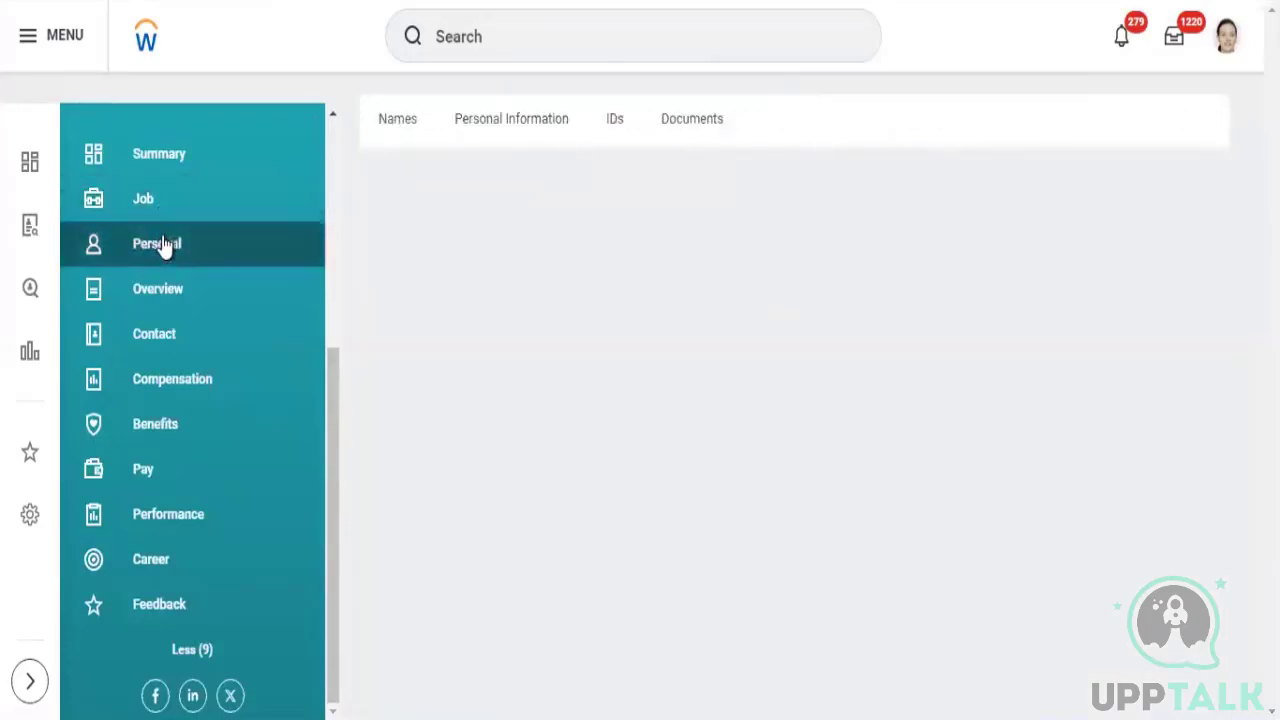
click(190, 302)
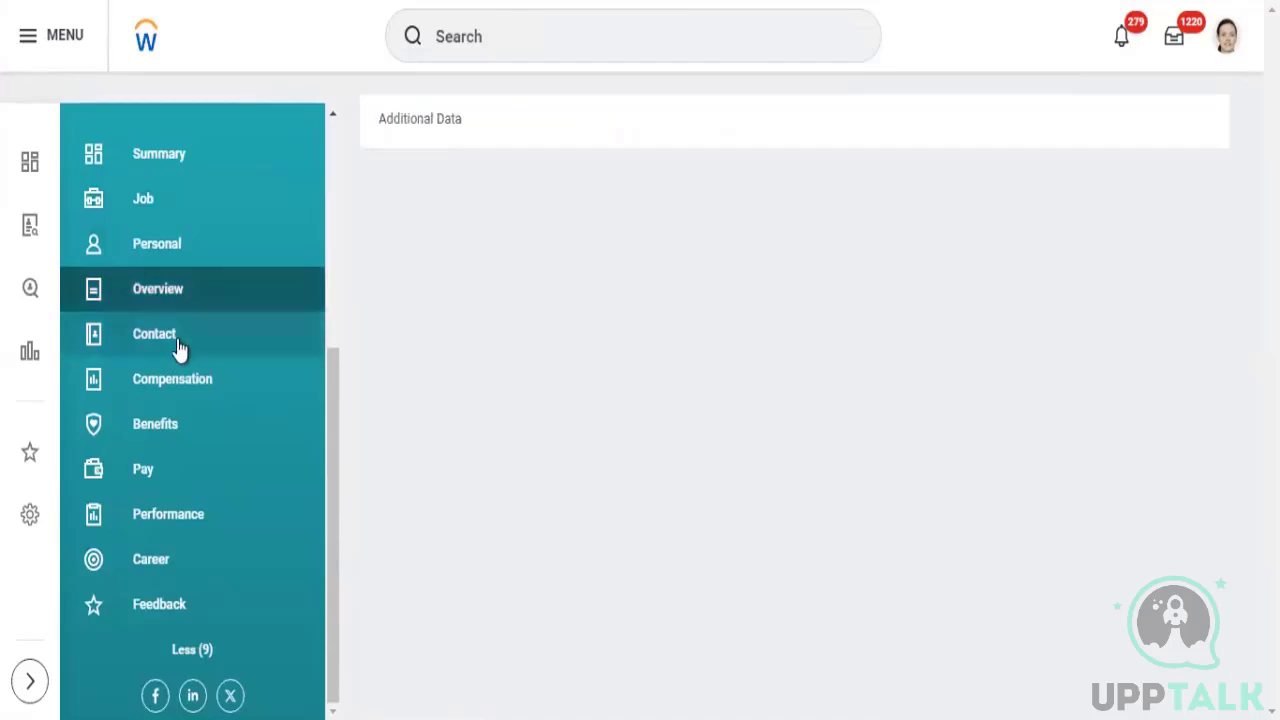
click(185, 336)
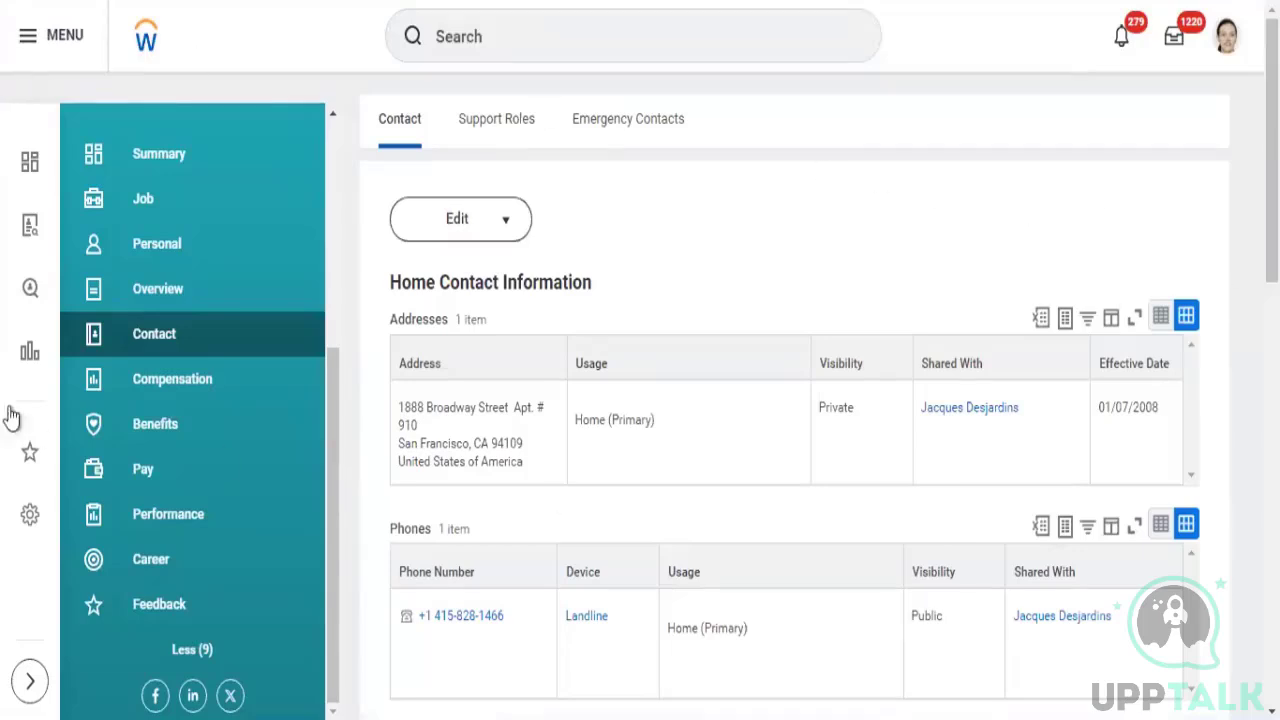
- Revisit the profile's Personal section, its Overview with Additional Data, and the Contact section
click(160, 258)
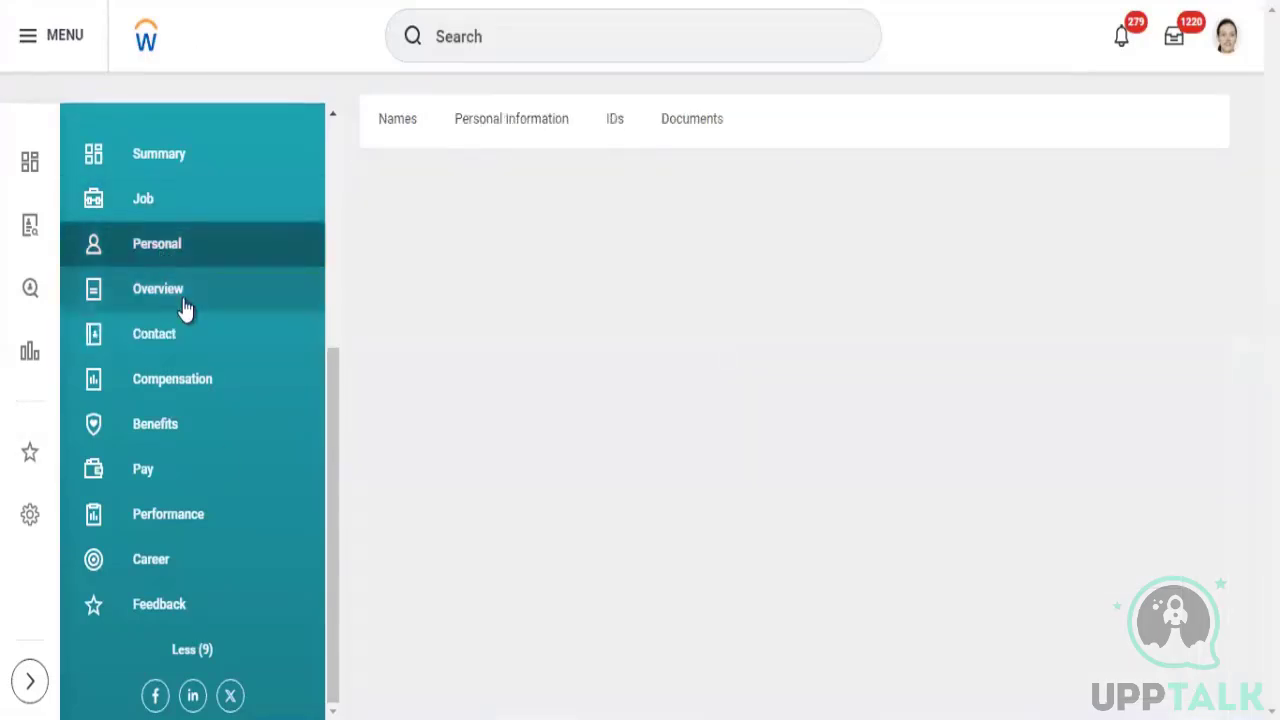
click(184, 309)
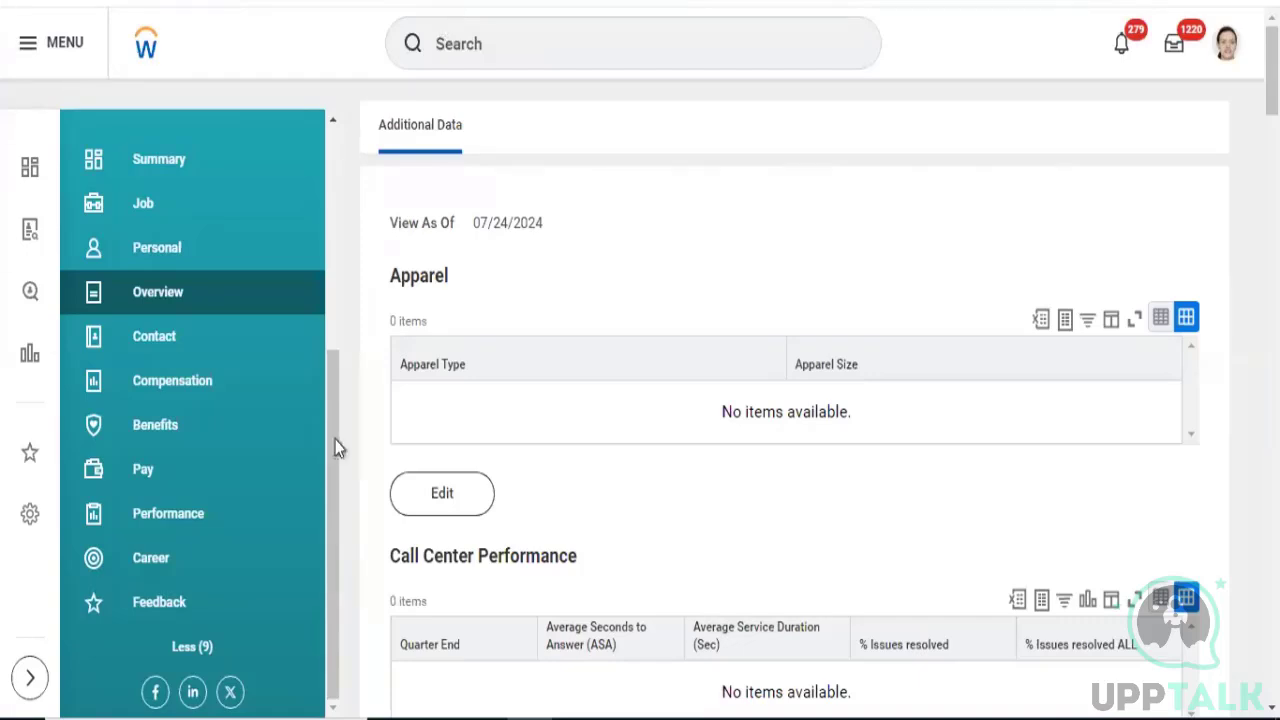
click(185, 305)
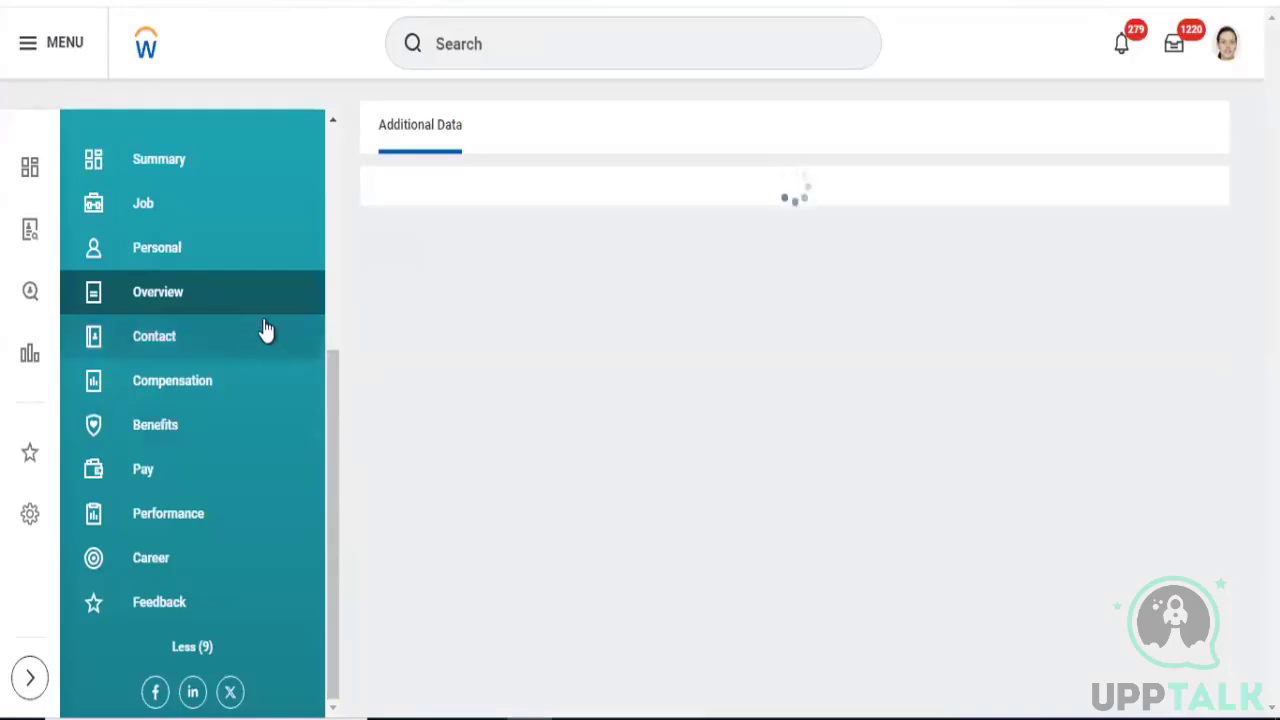
click(214, 335)
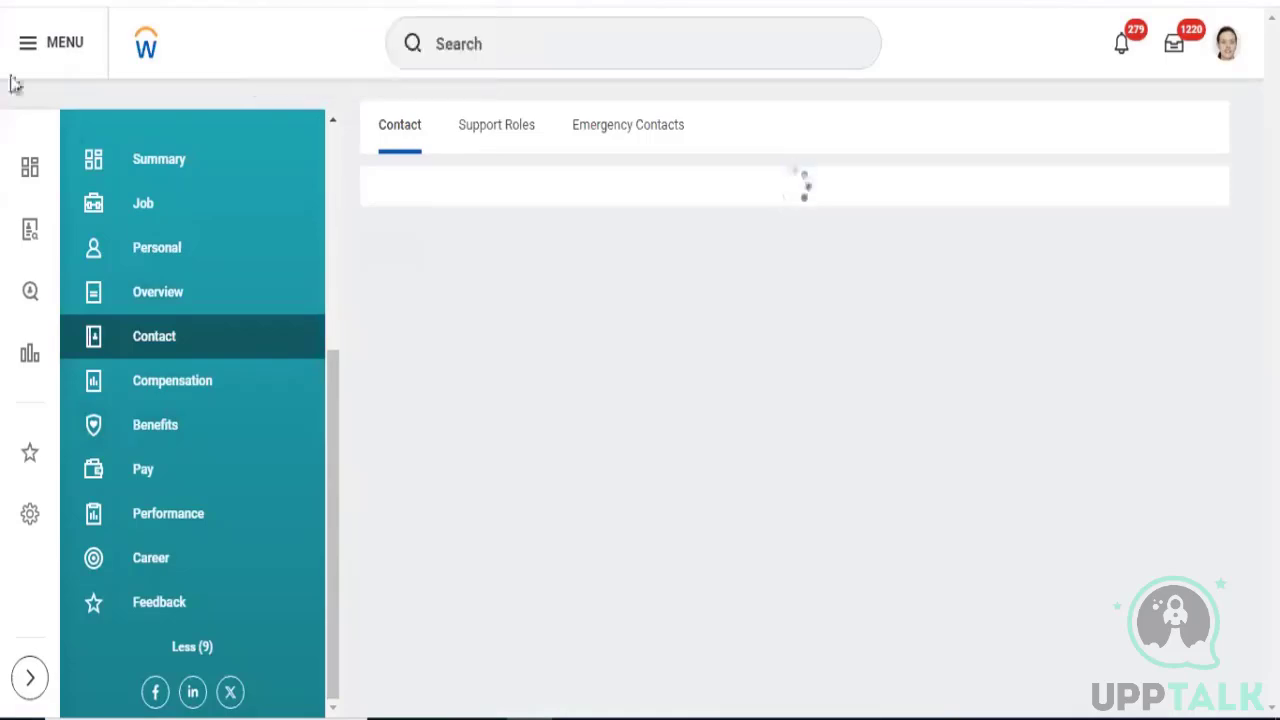
- Open the detailed Compensation view in the profile's Compensation section and review the totals, plan assignments and stock grants
click(164, 384)
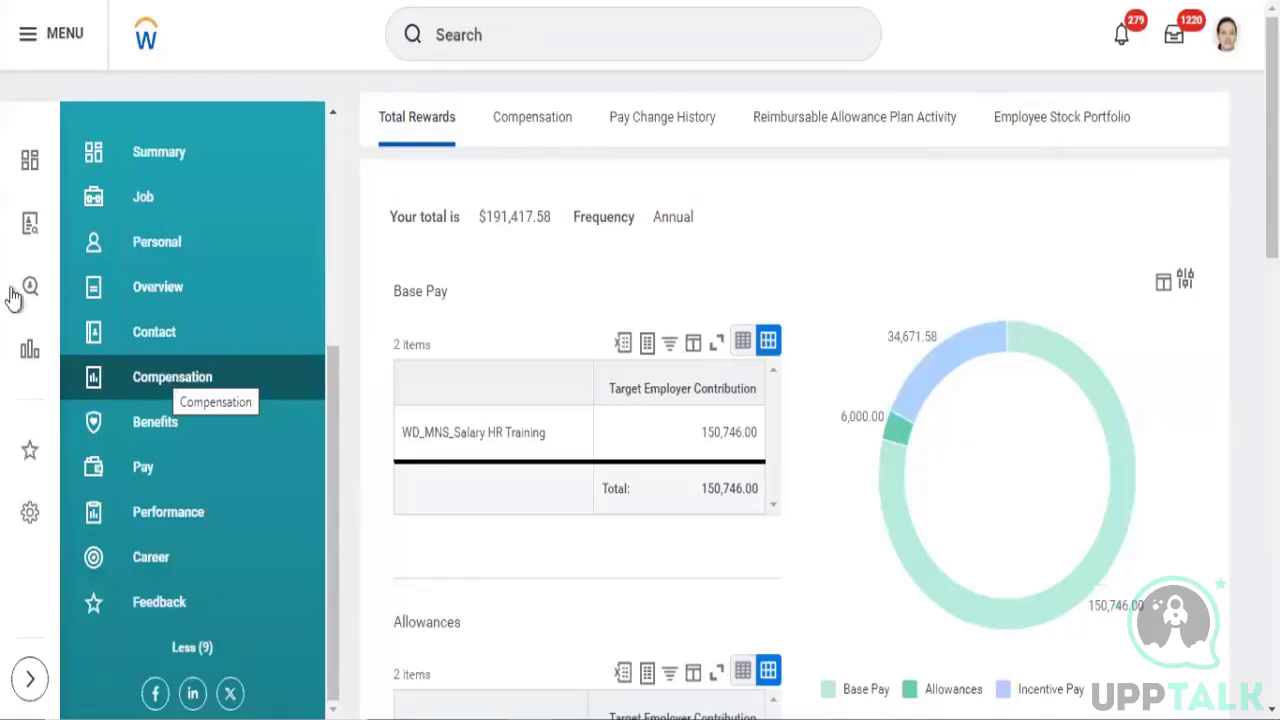
click(530, 130)
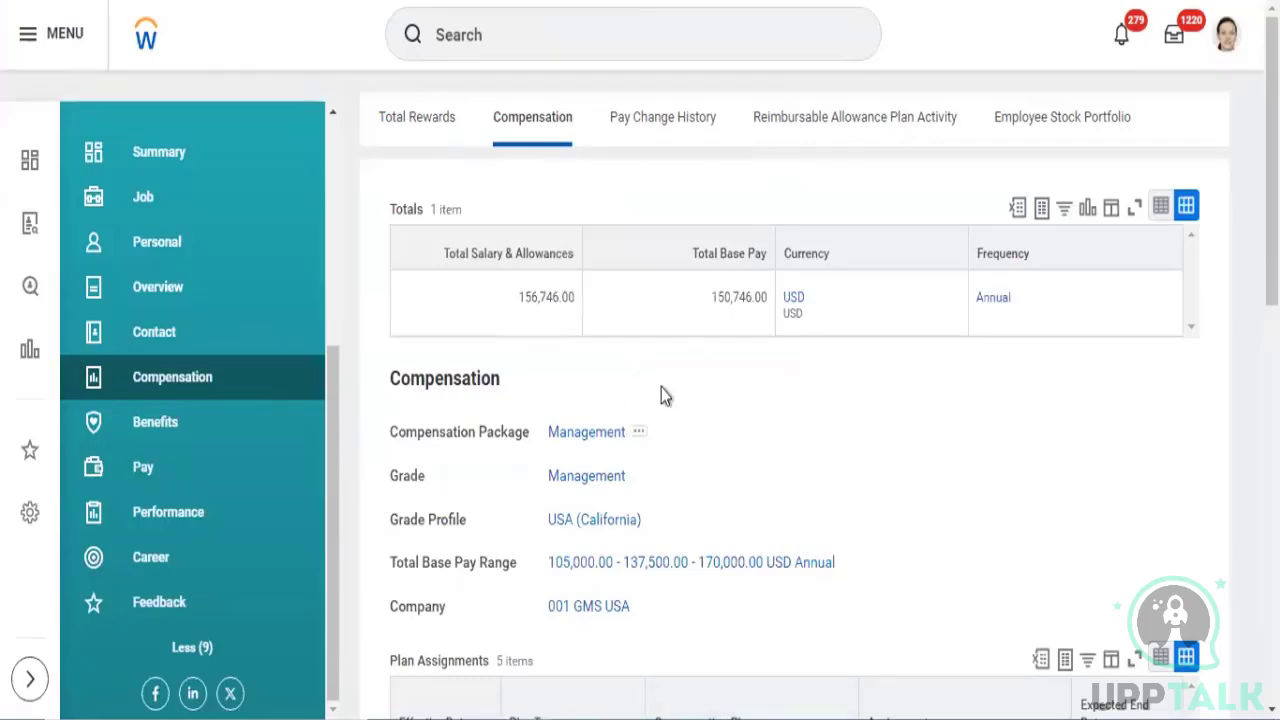
scroll(795, 400, down, 8)
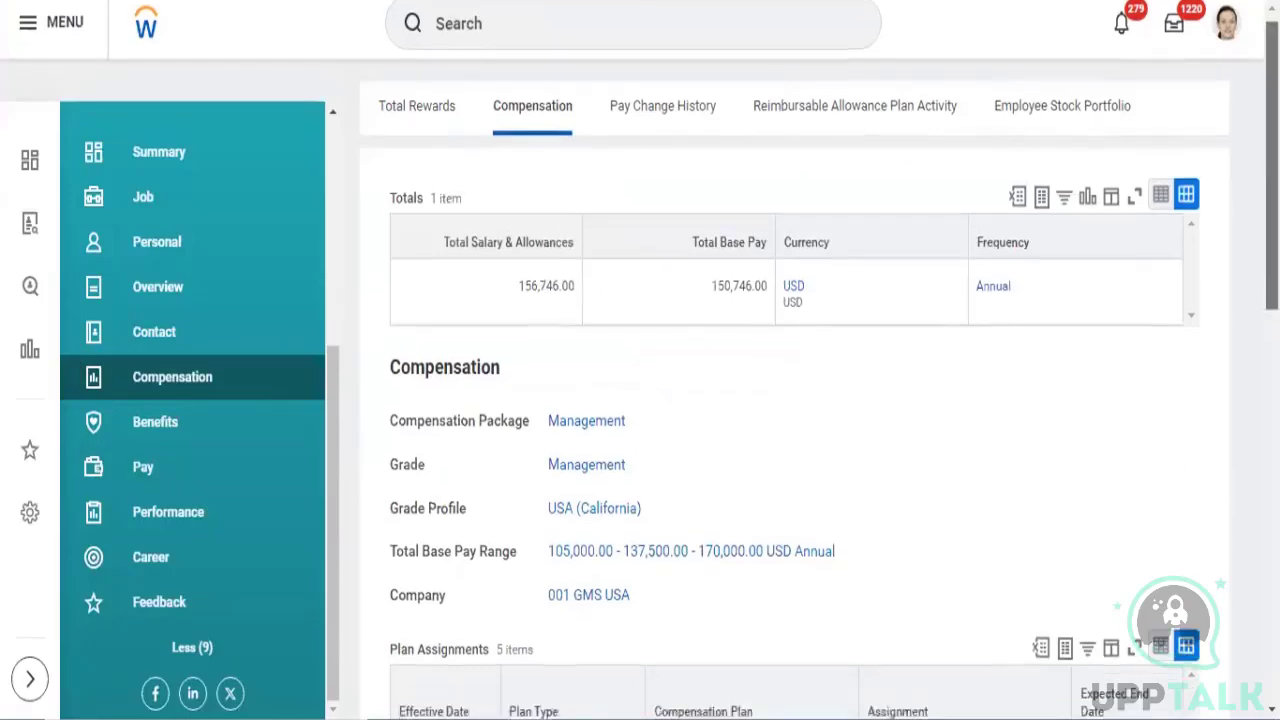
scroll(795, 400, up, 1)
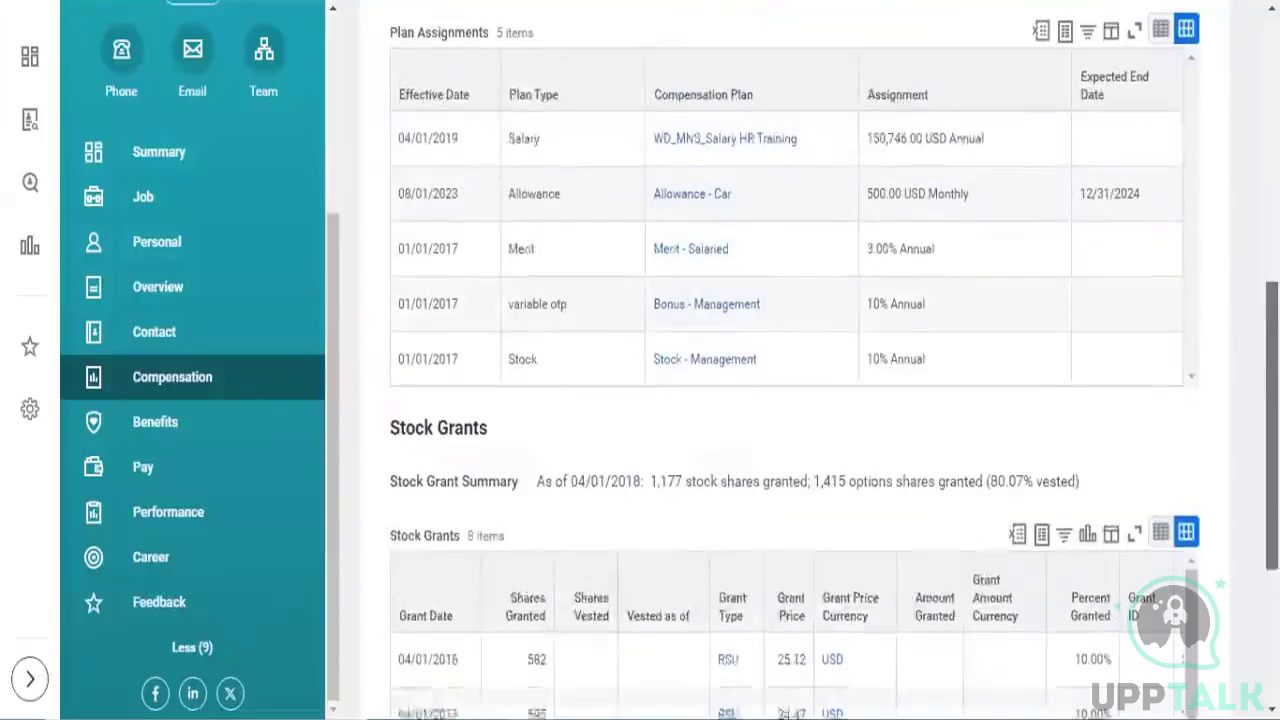
scroll(795, 400, down, 3)
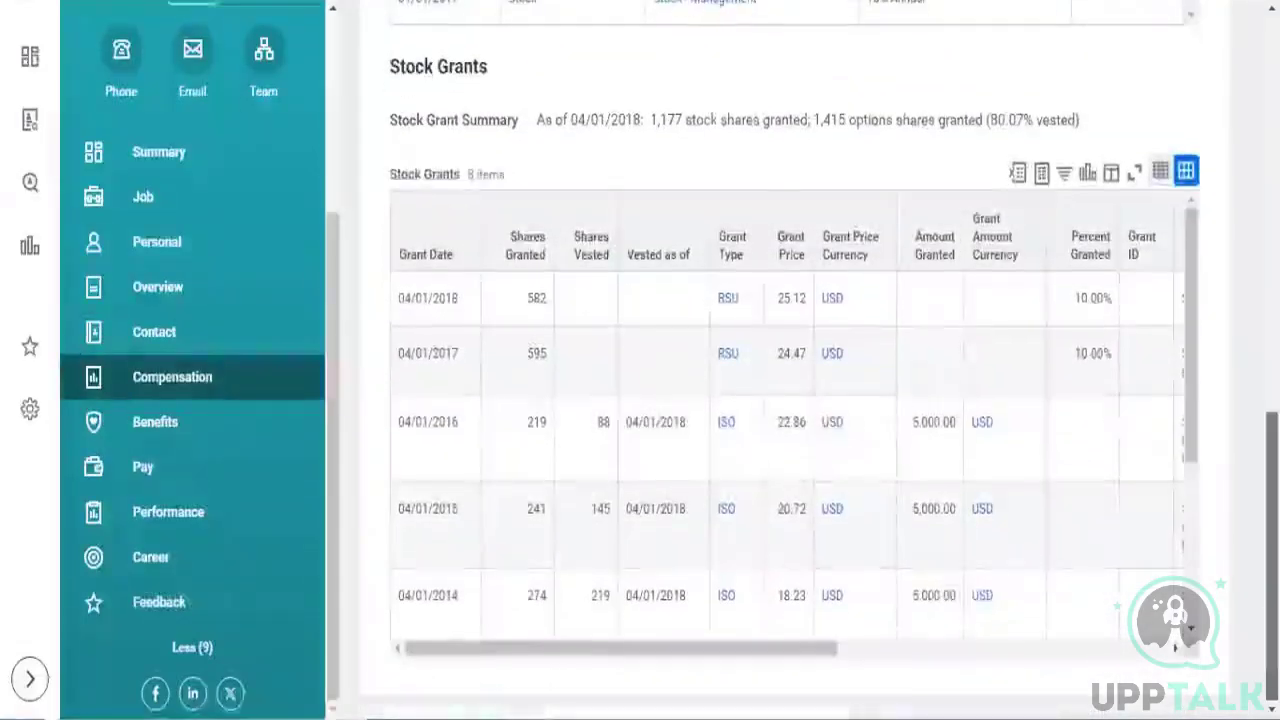
scroll(795, 400, up, 4)
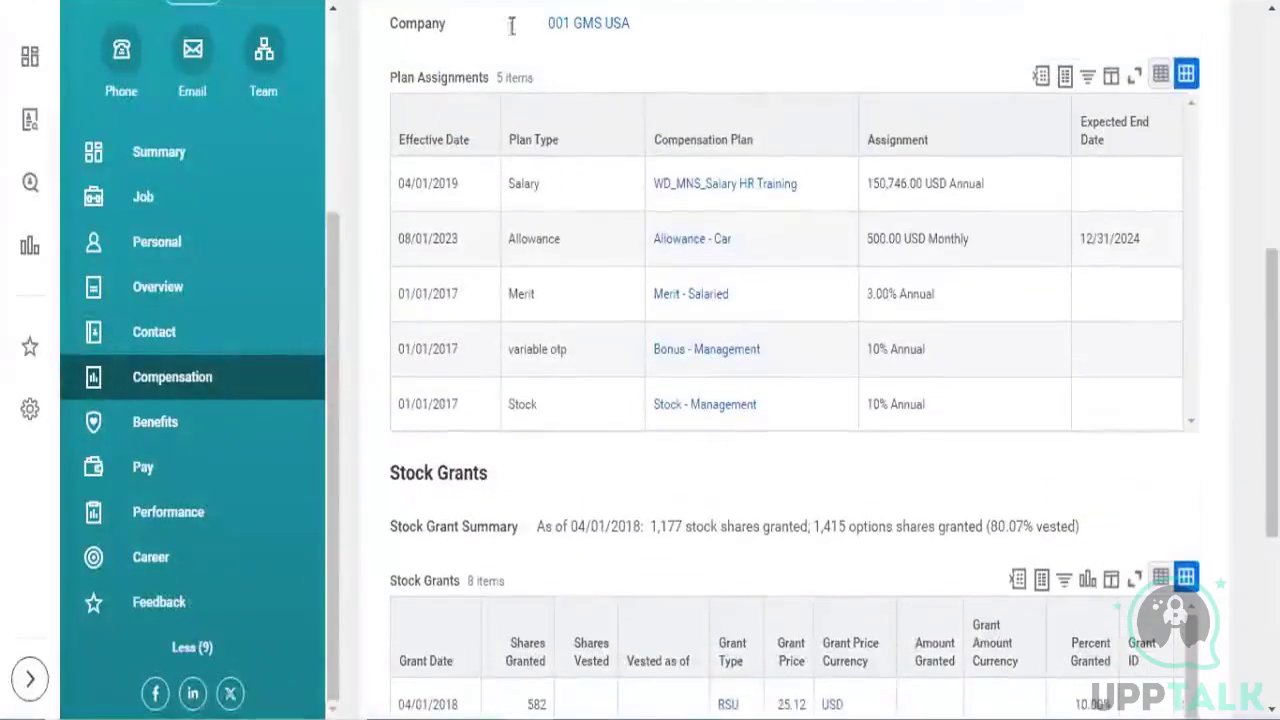
- Examine the Allowance - Car, Merit - Salaried, Bonus - Management and Stock - Management plans under Plan Assignments
drag(672, 240, 813, 245)
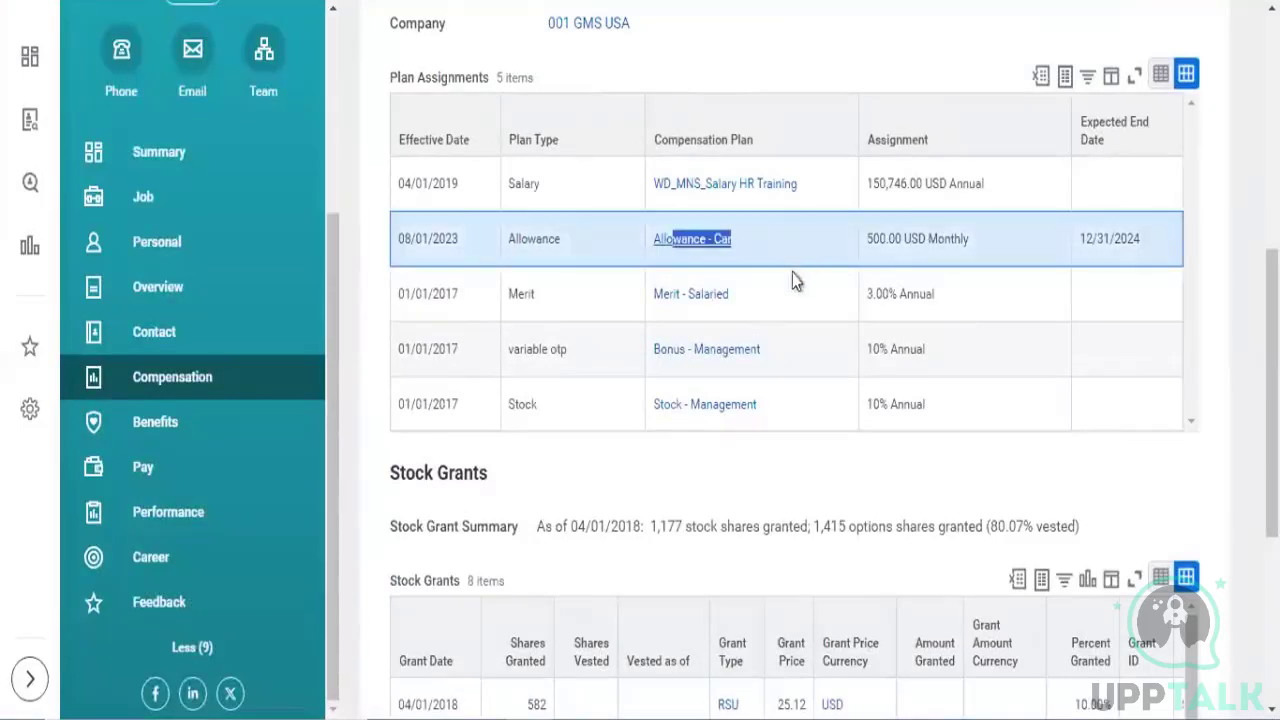
click(752, 293)
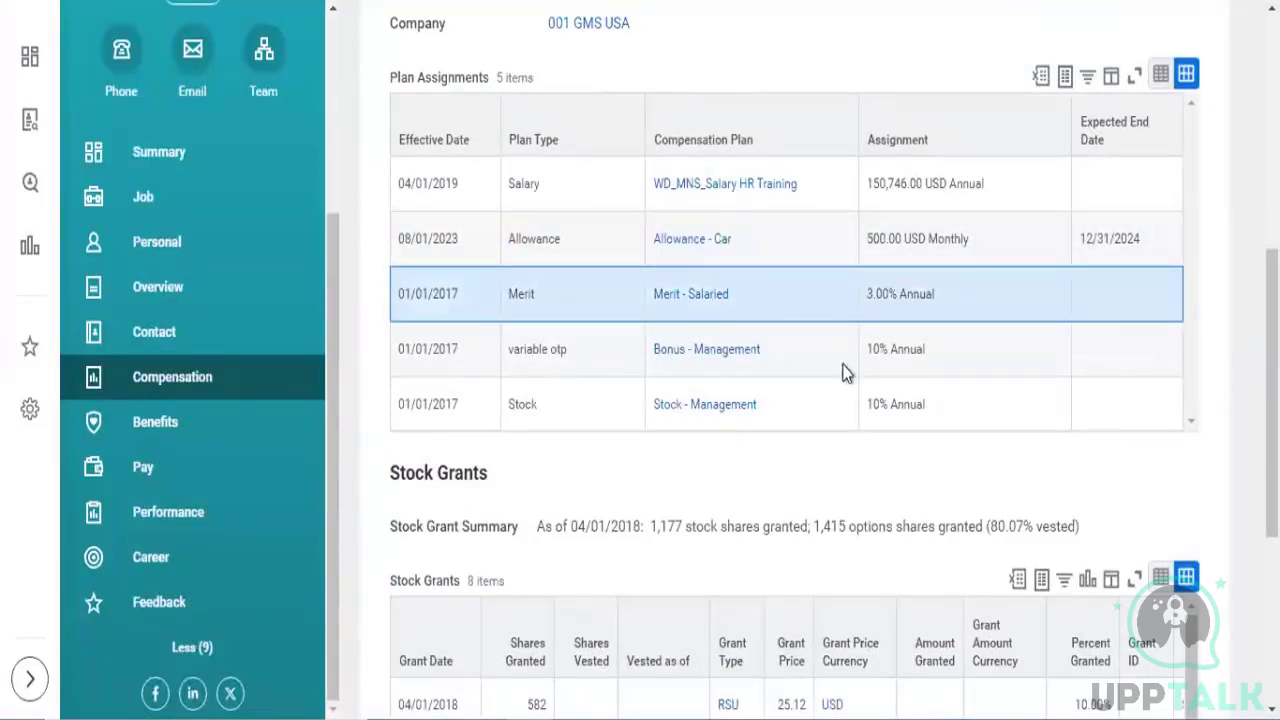
drag(846, 366, 653, 378)
drag(794, 400, 652, 404)
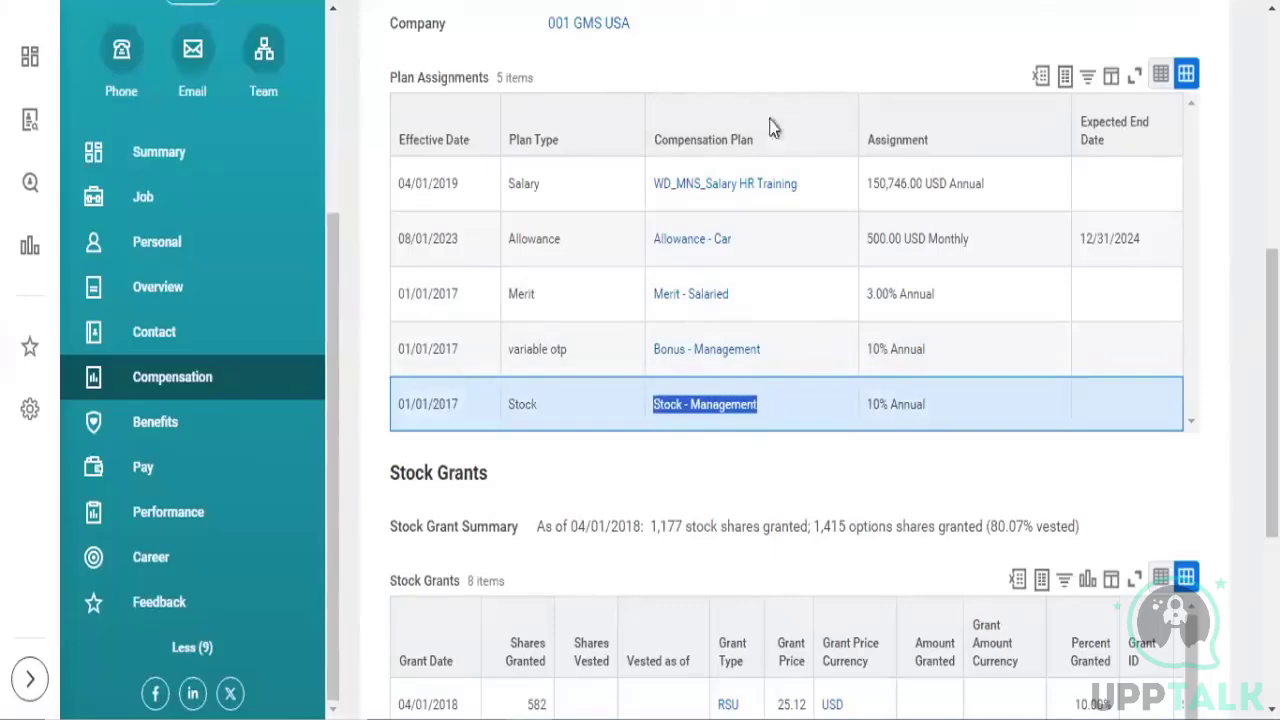
scroll(790, 400, up, 5)
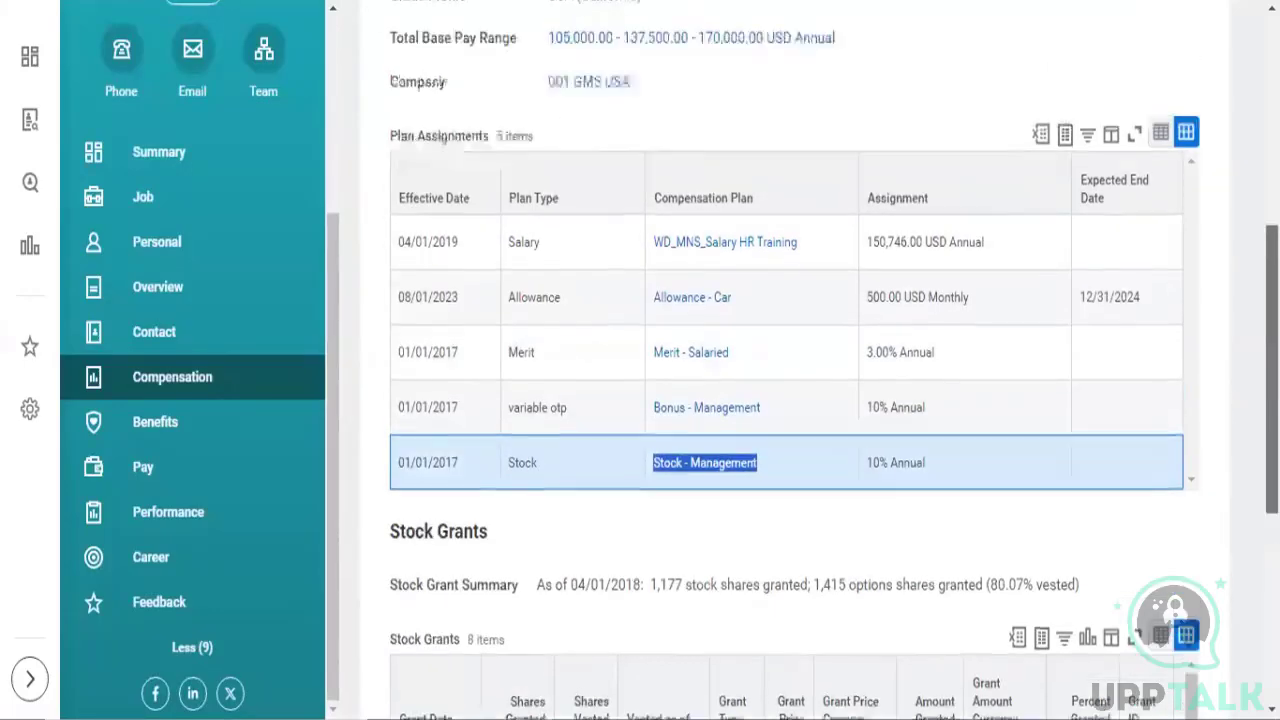
scroll(790, 400, up, 2)
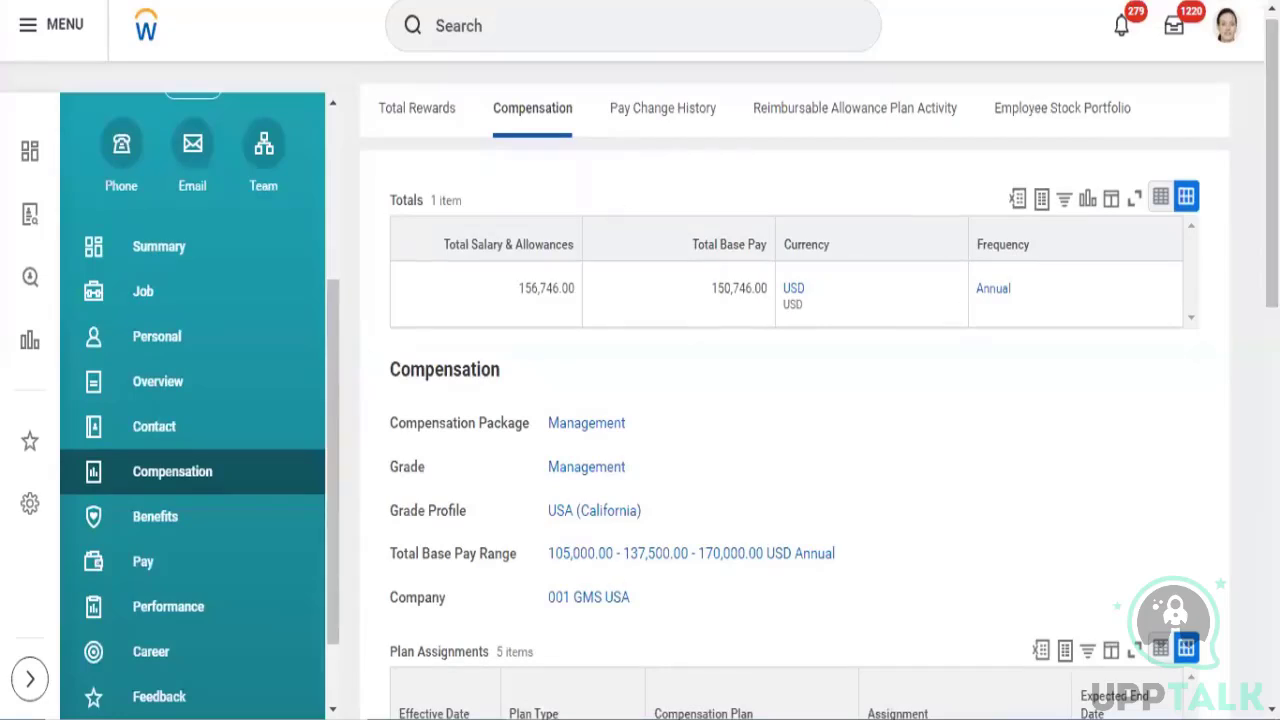
- Review the worker's Pay Change History, including the reason for the 08/01/2023 change, and compare it with the Compensation view
click(612, 125)
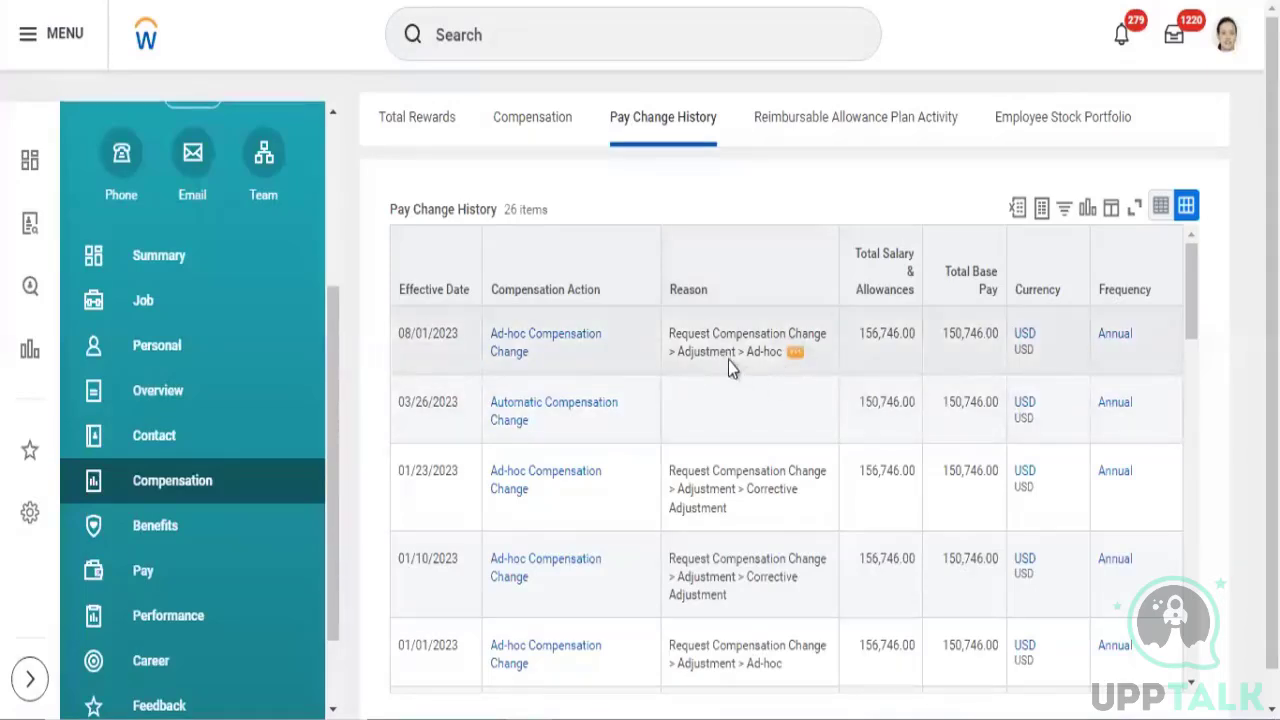
drag(688, 337, 848, 366)
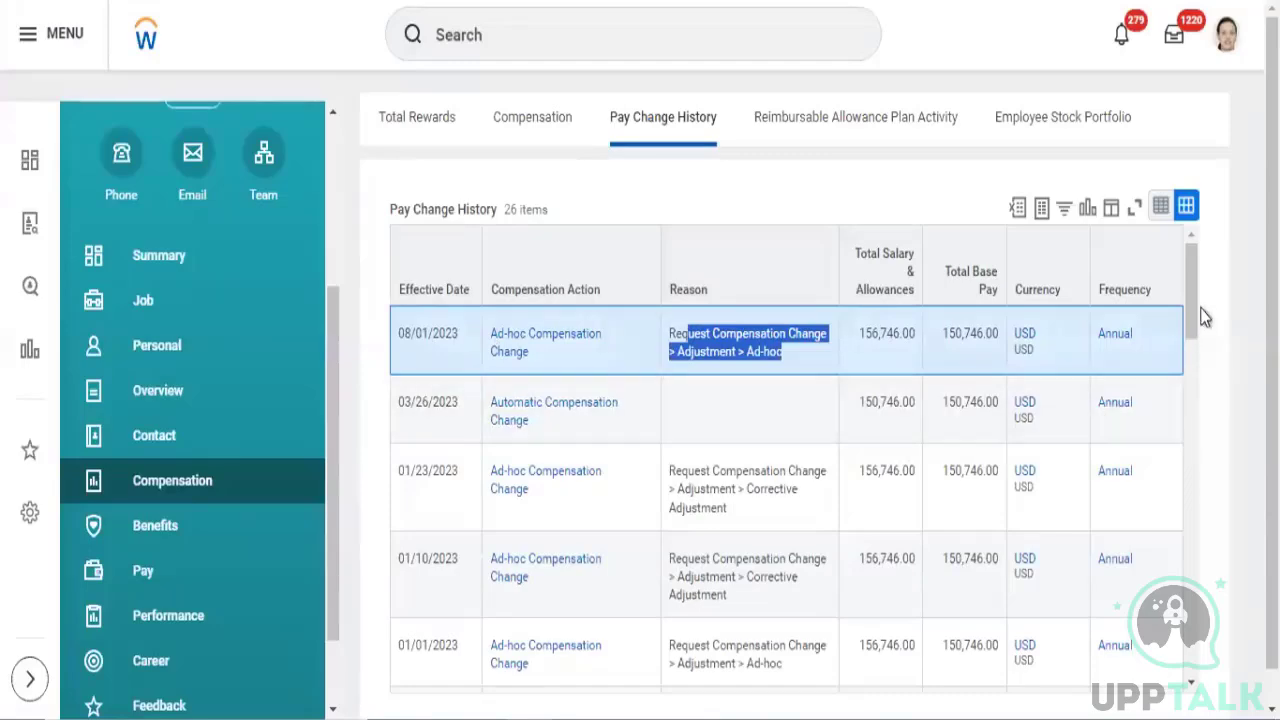
drag(1202, 261, 1234, 237)
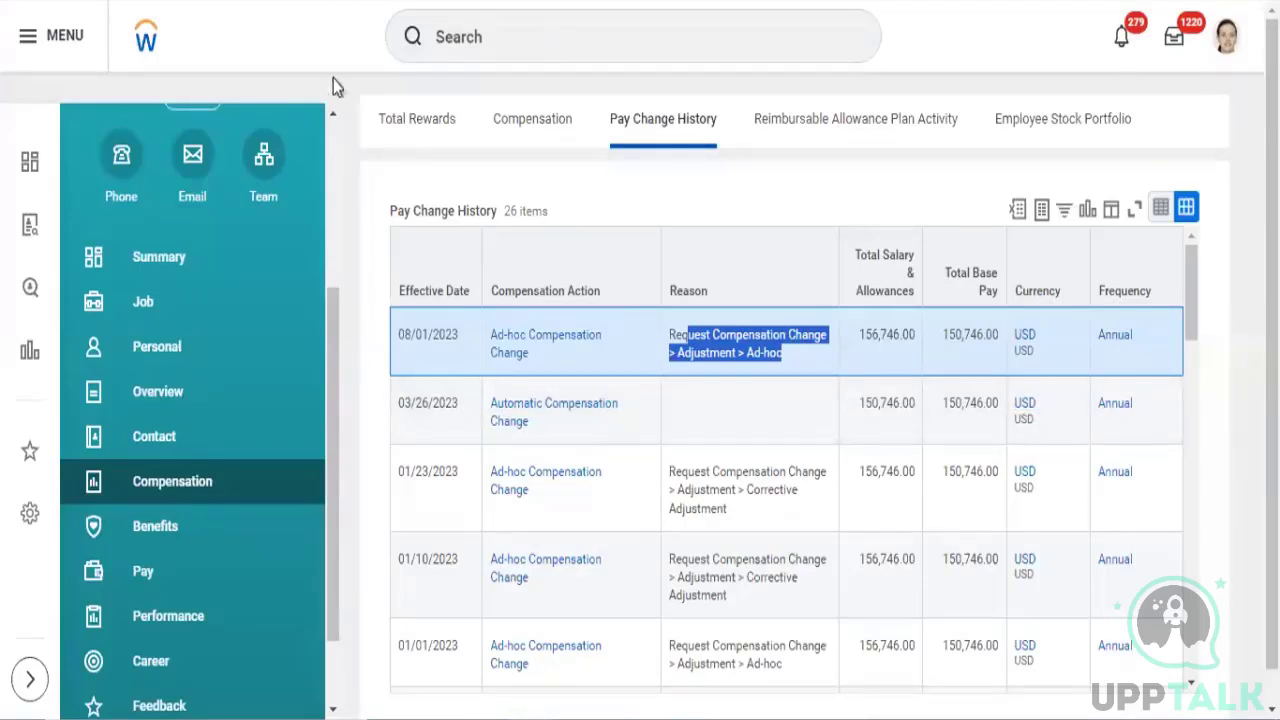
click(540, 138)
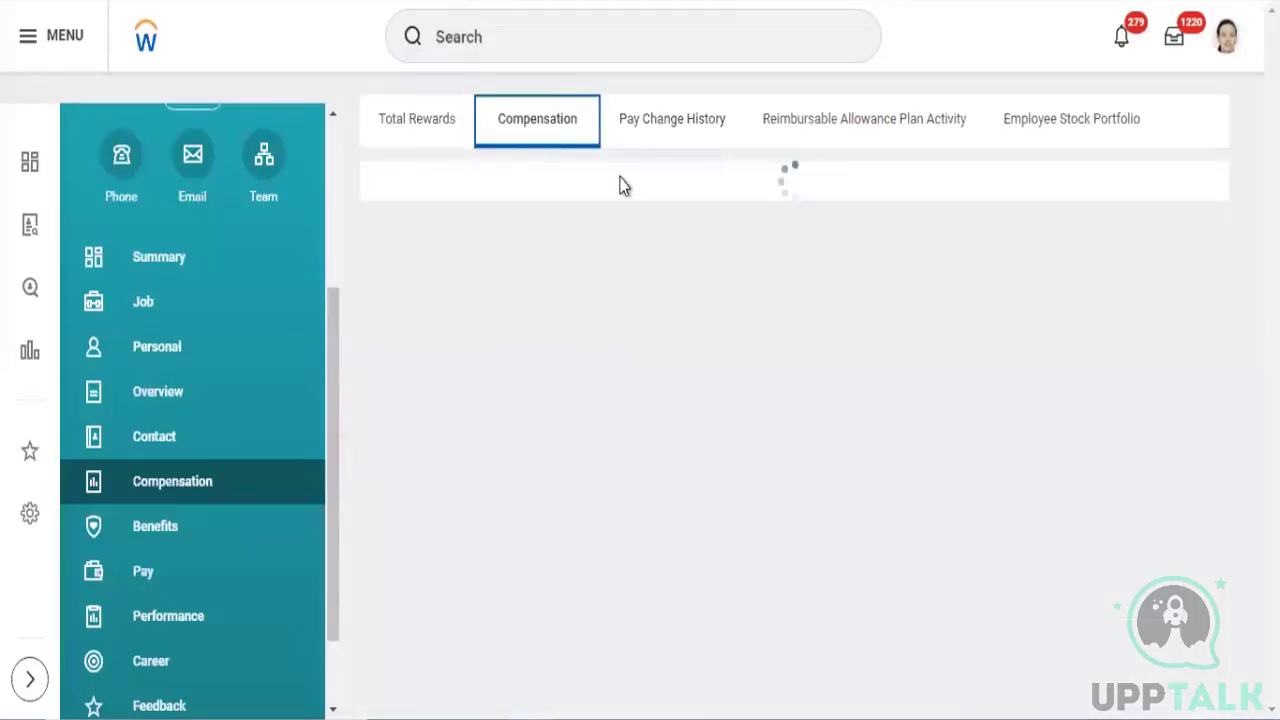
click(689, 126)
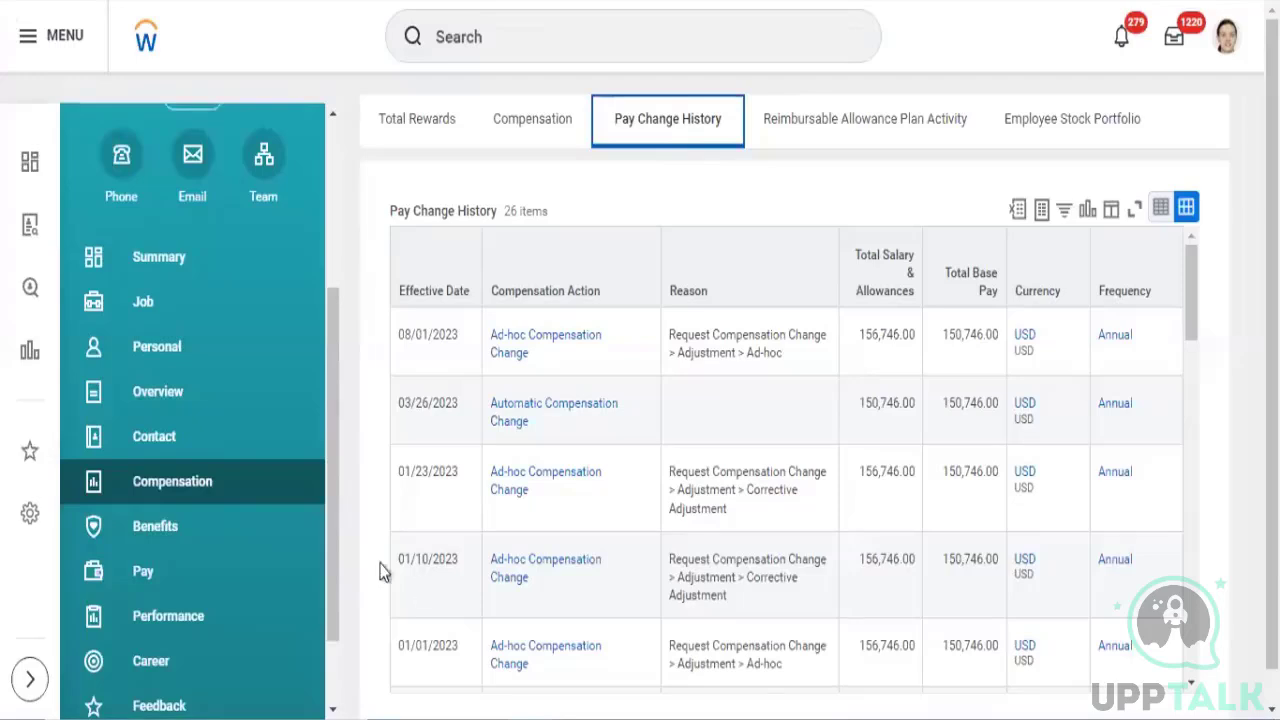
- Open the profile's Benefits section and view the benefit plans, My Dependents and My Benefit Election History
click(128, 540)
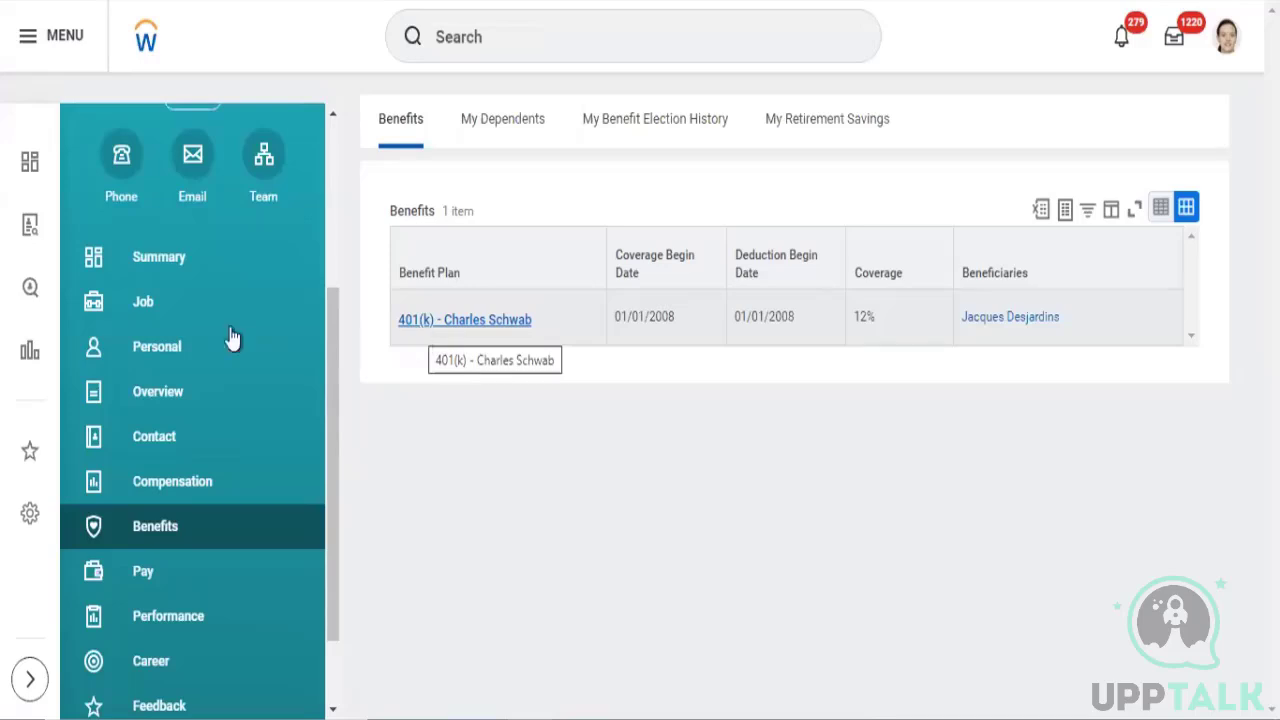
click(490, 125)
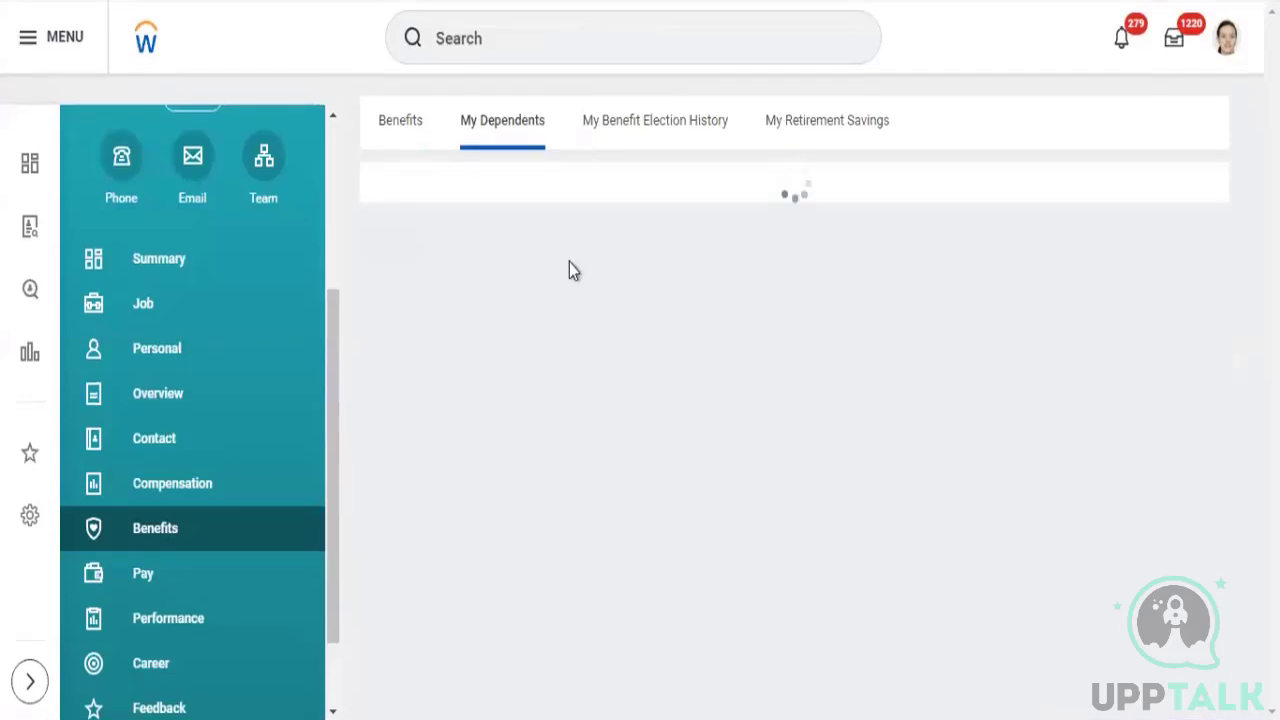
click(636, 135)
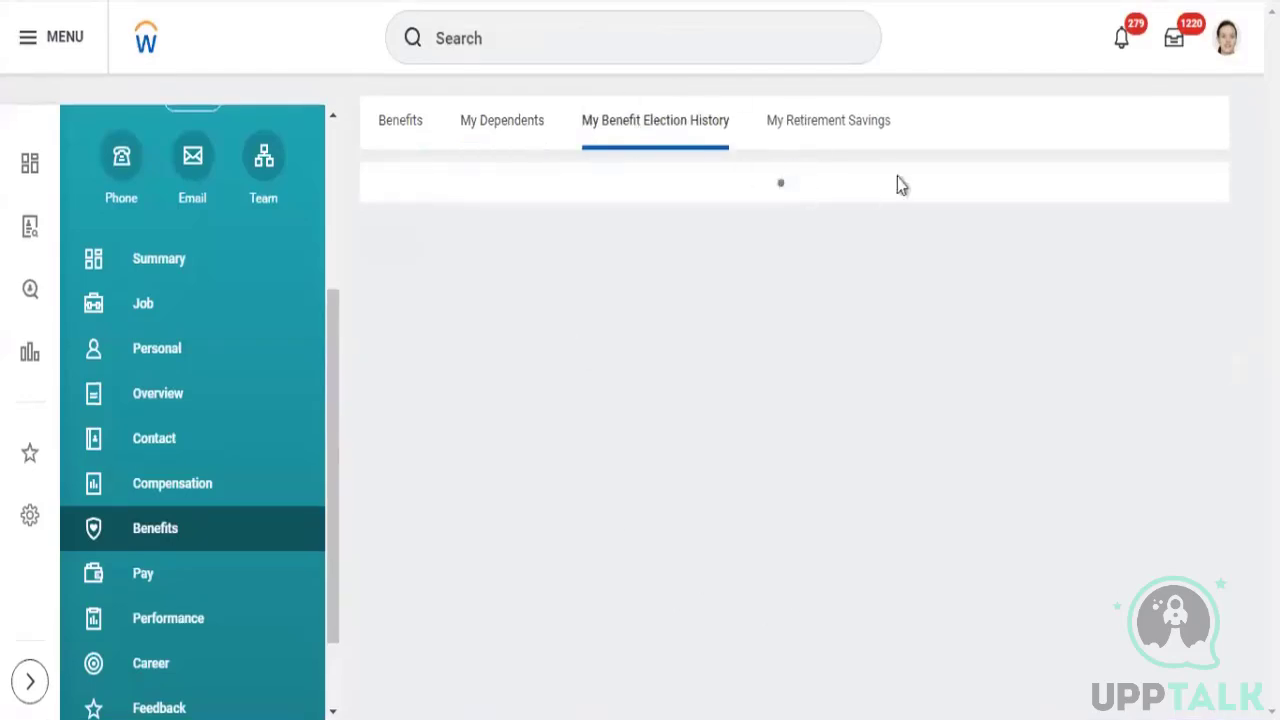
- View the worker's retirement savings elections in the profile's Benefits section
click(851, 121)
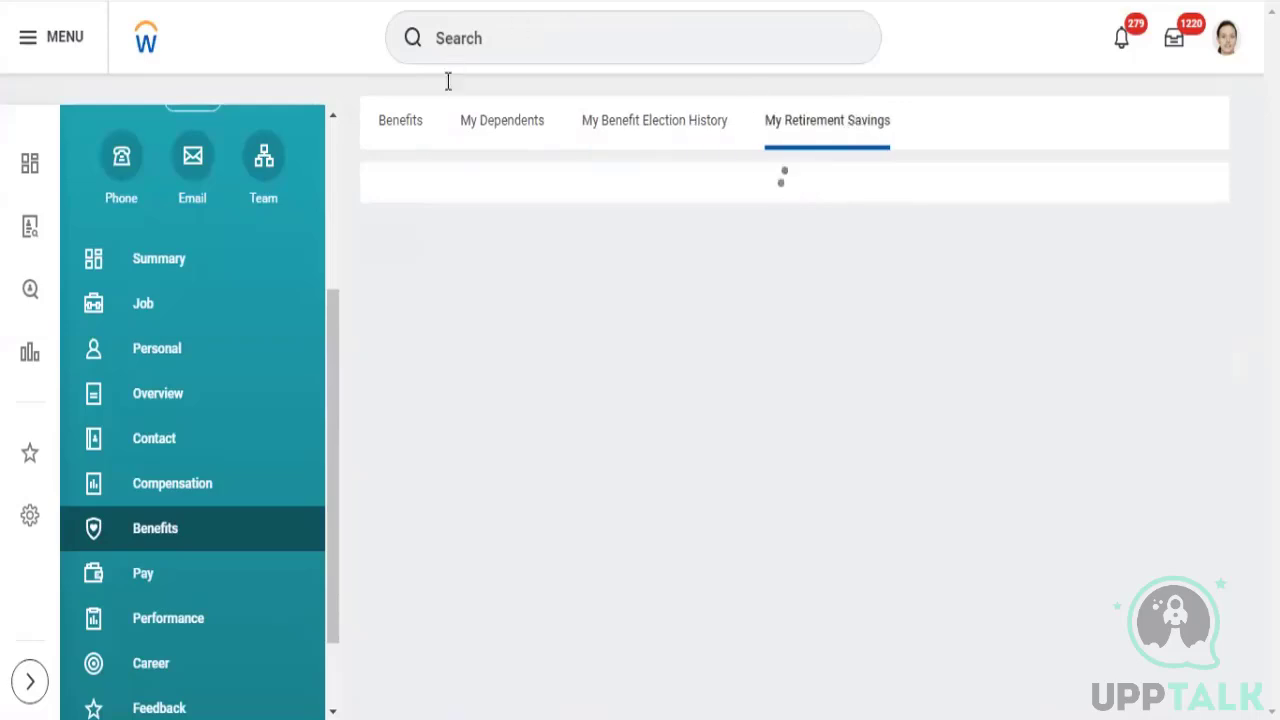
click(512, 145)
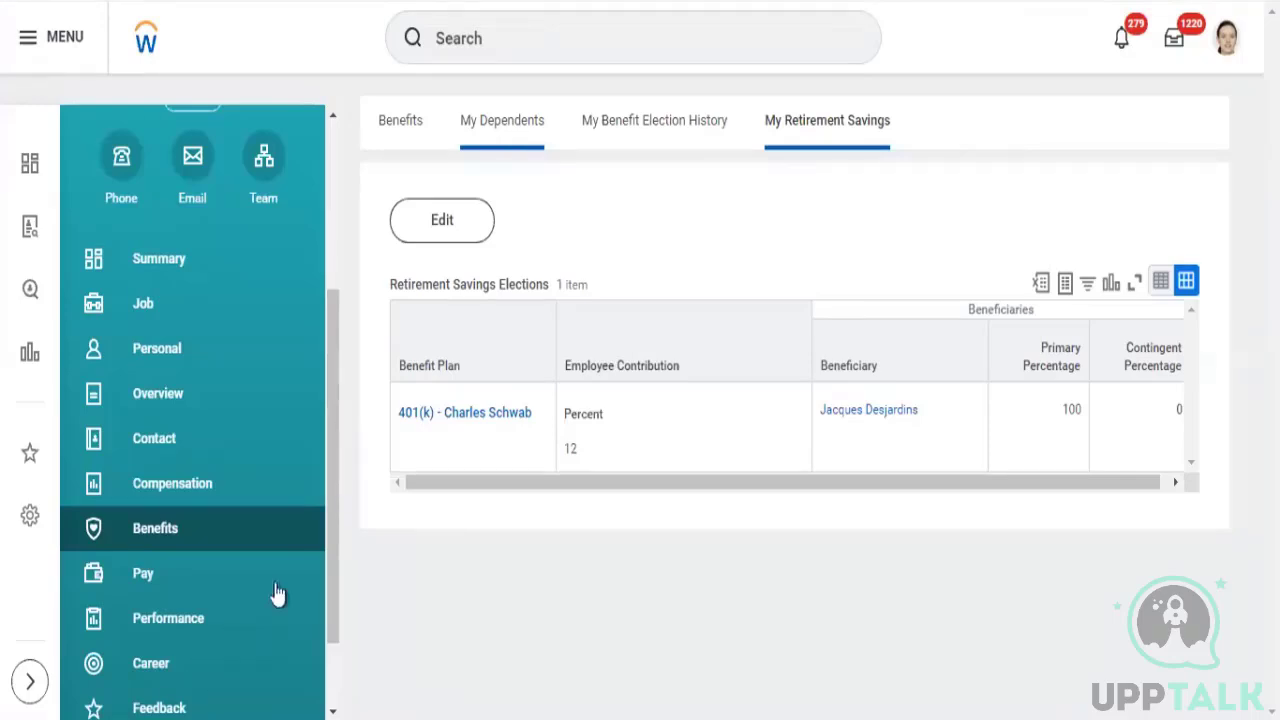
- View Results and Payslips in the profile's Pay section, and open the Performance section
click(142, 576)
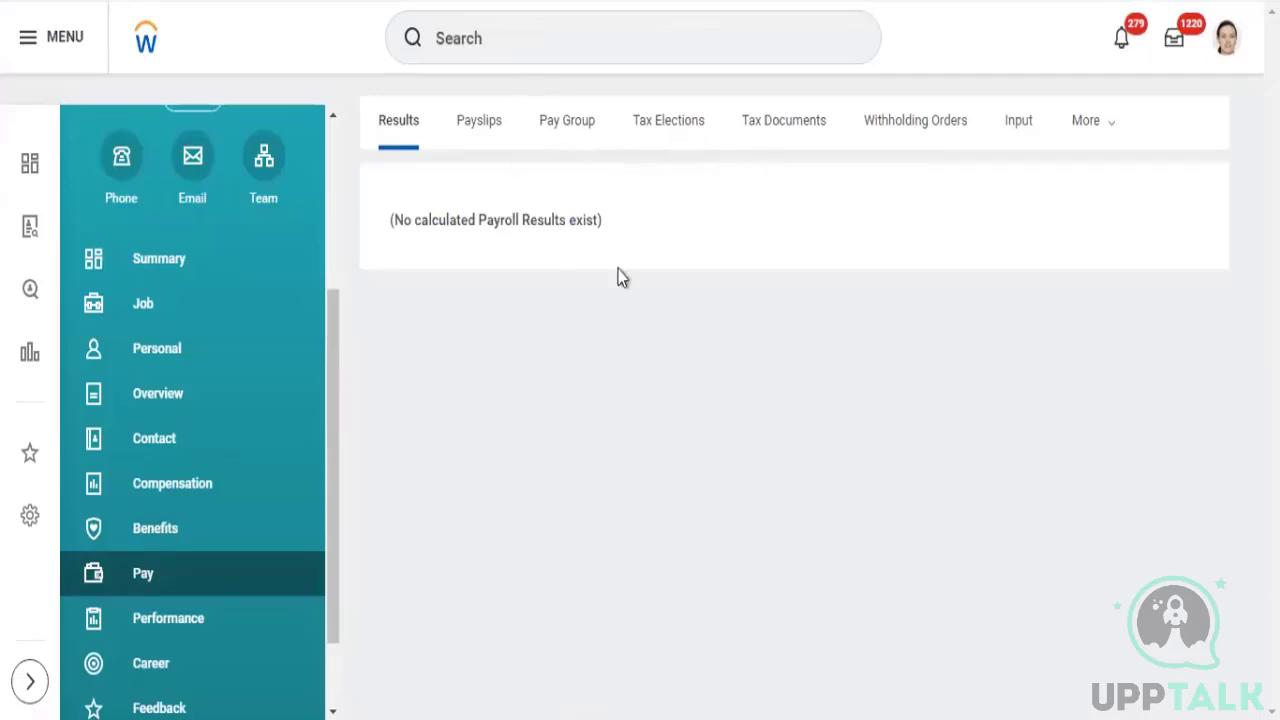
click(489, 131)
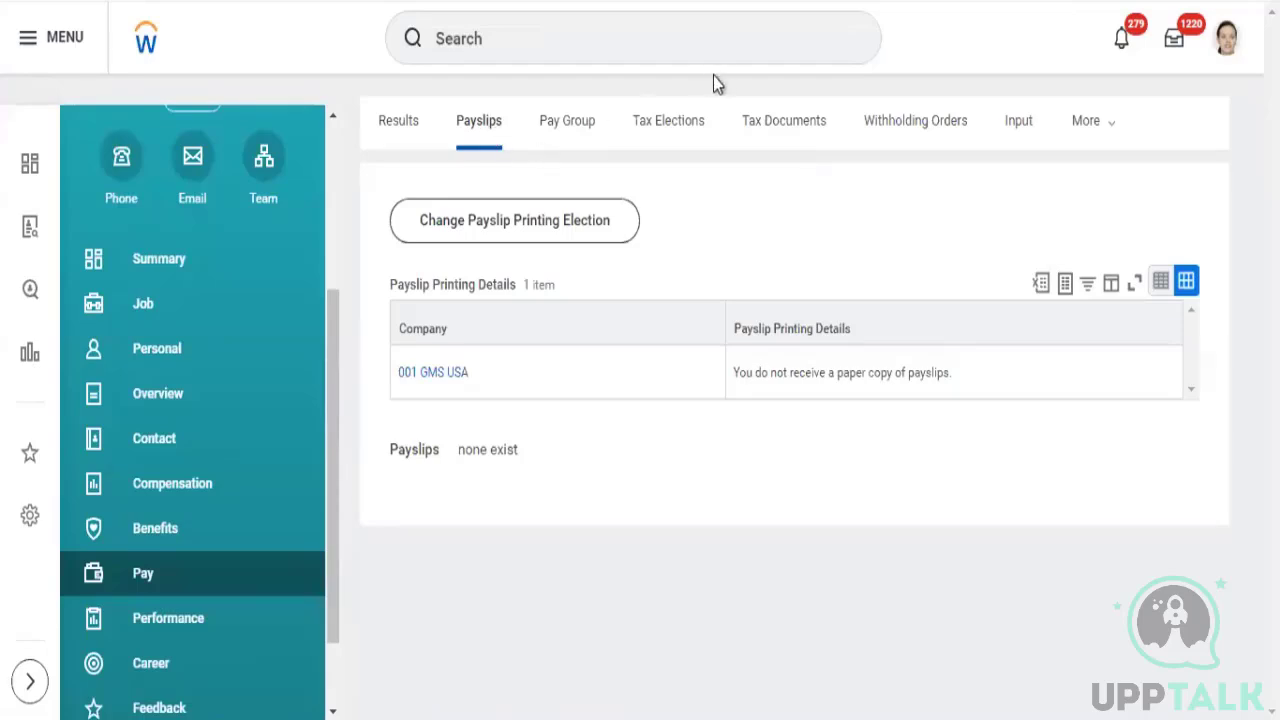
click(668, 138)
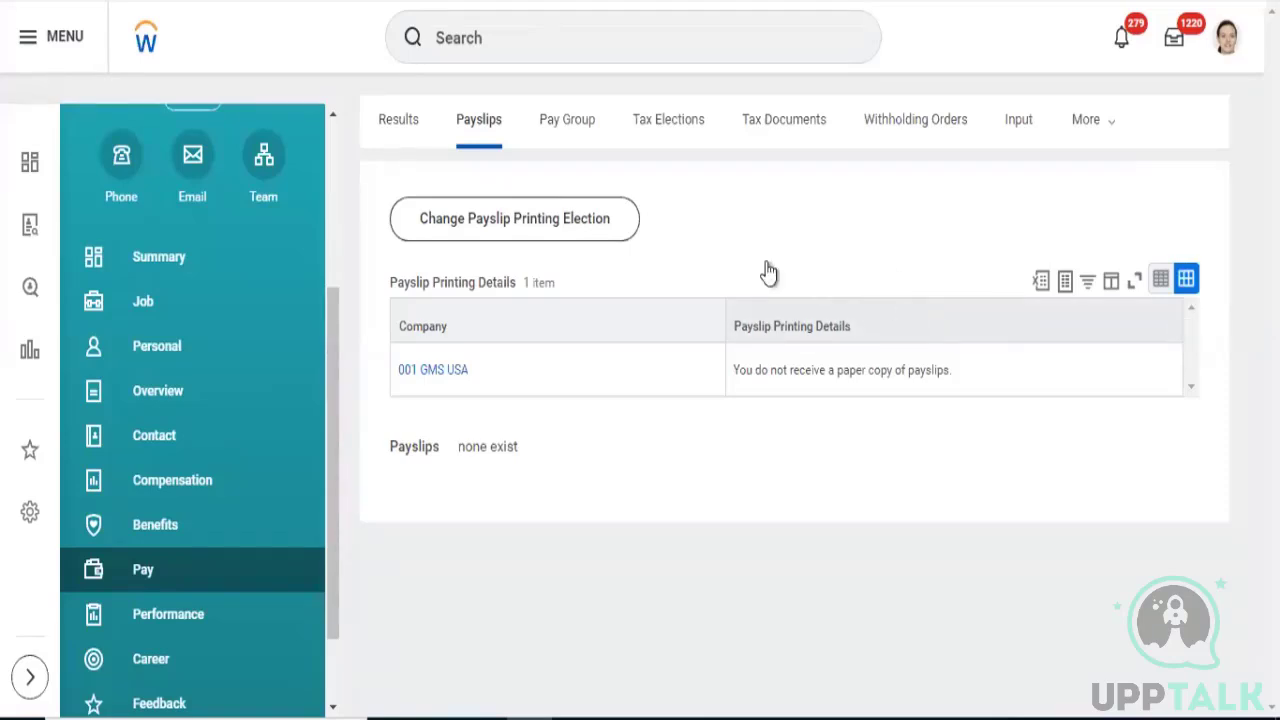
click(775, 326)
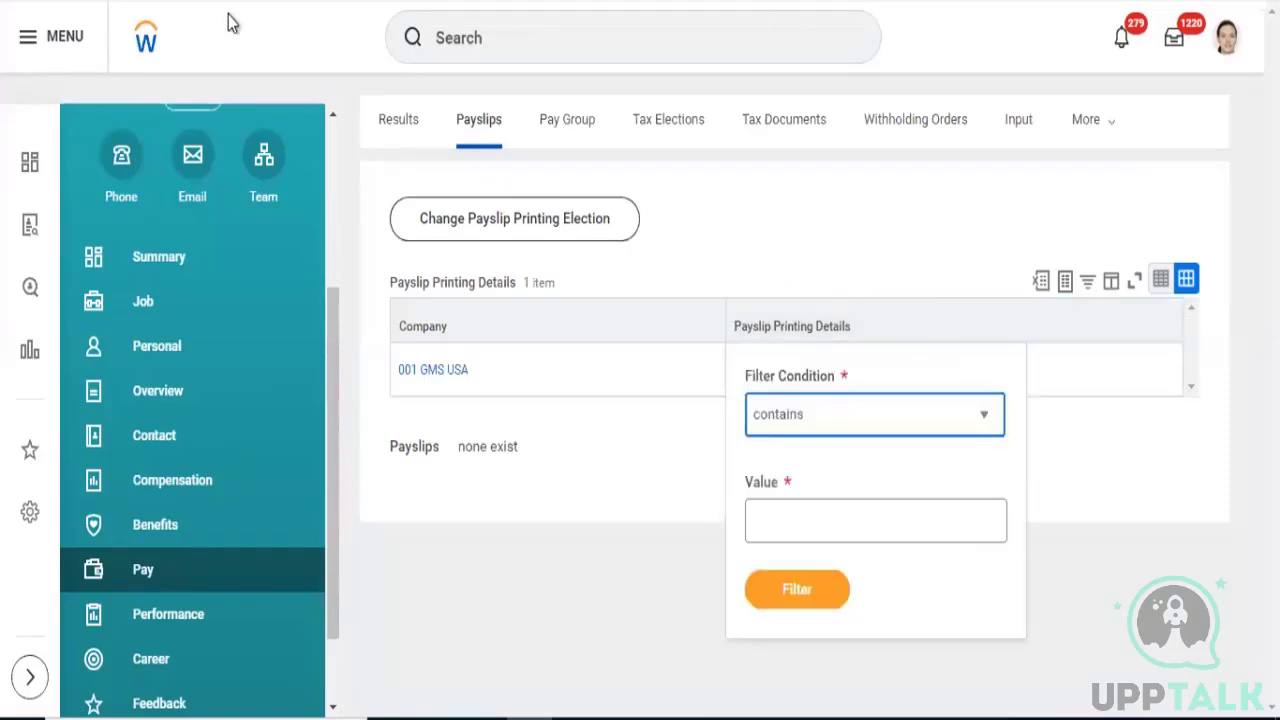
click(158, 620)
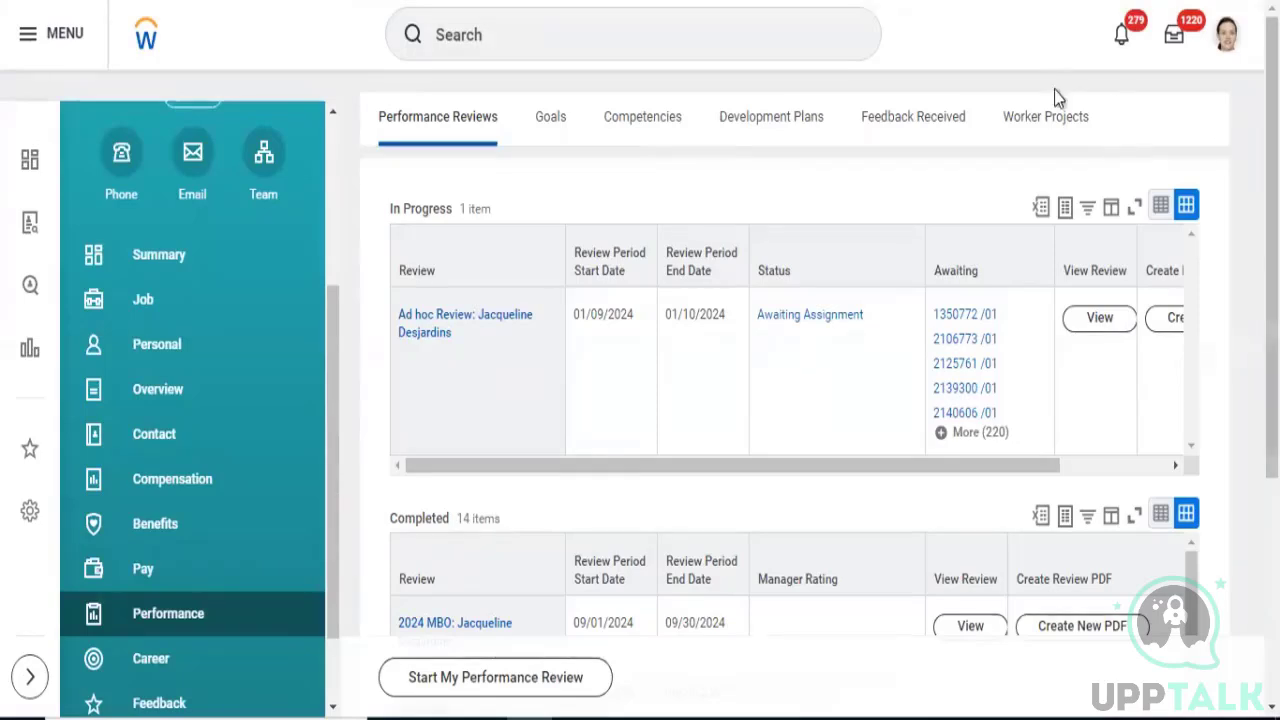
click(498, 27)
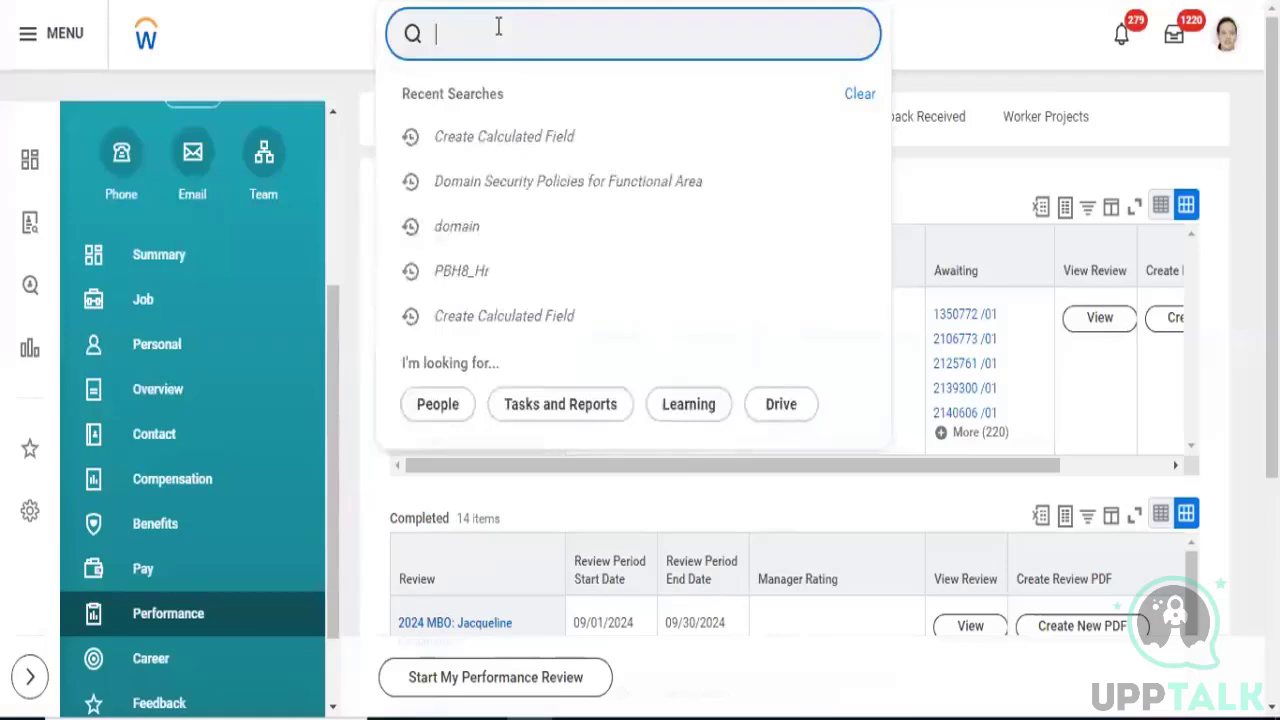
text(con)
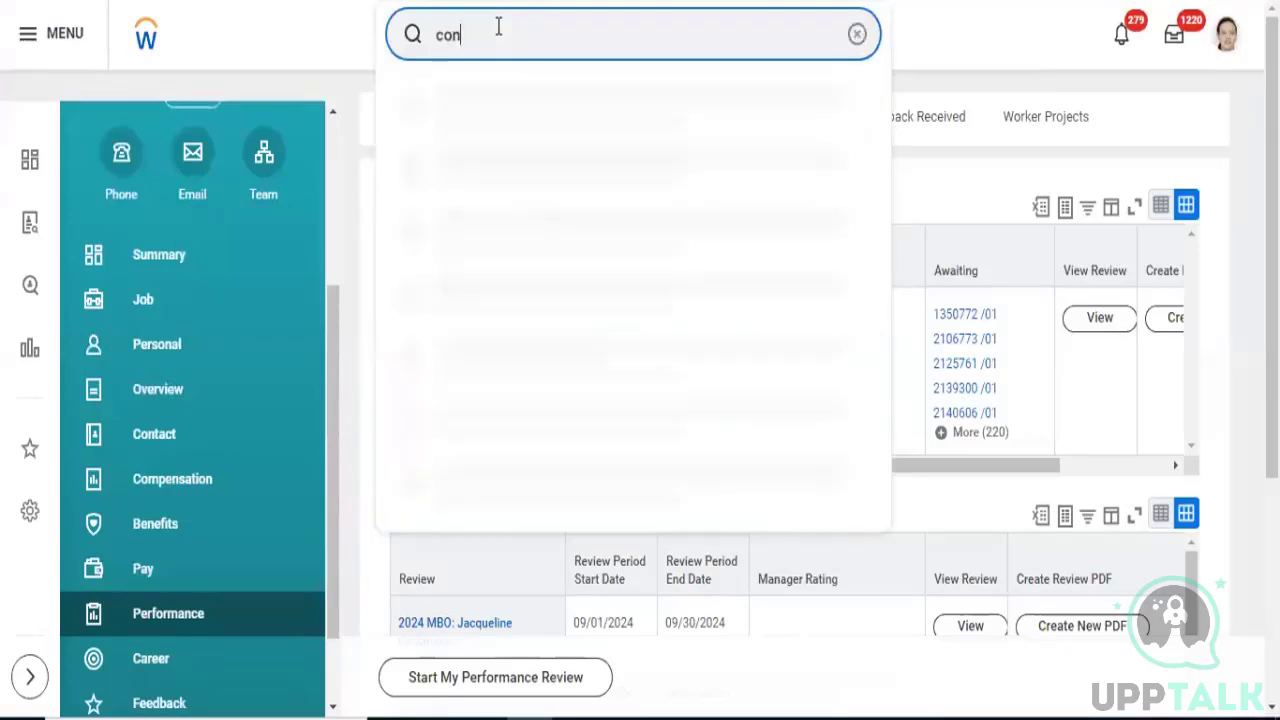
text(figu)
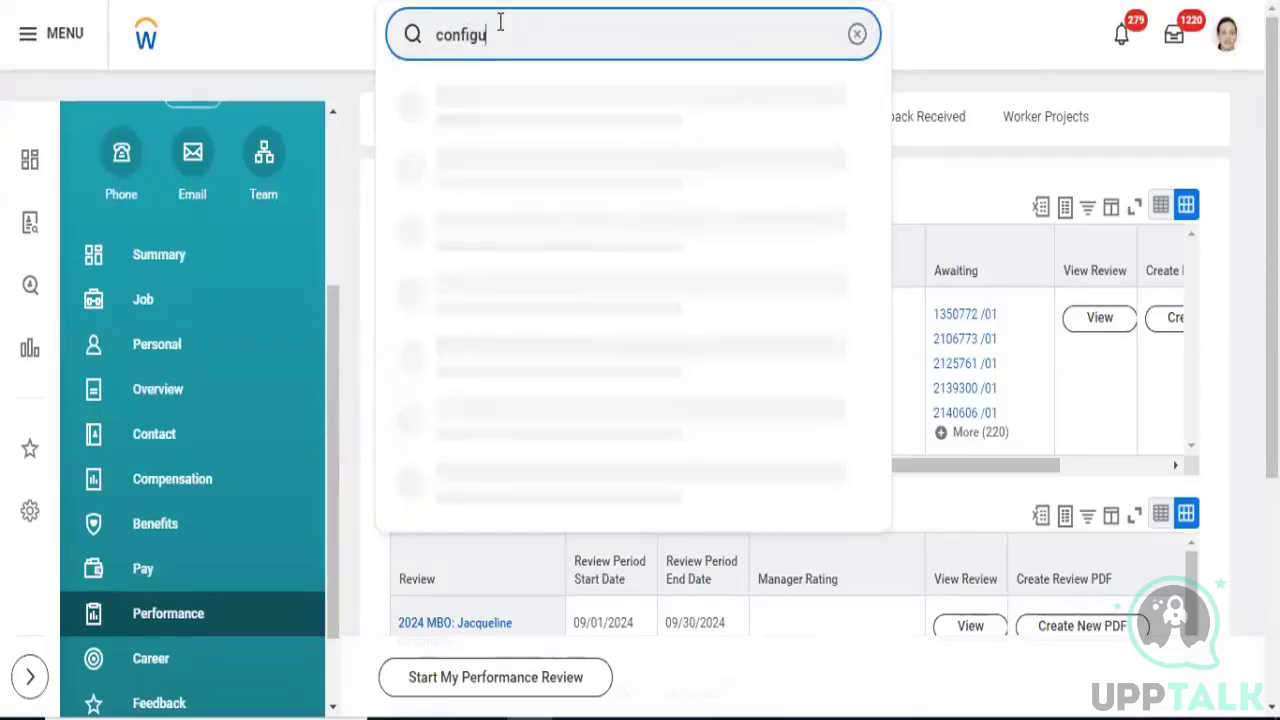
text(re profi)
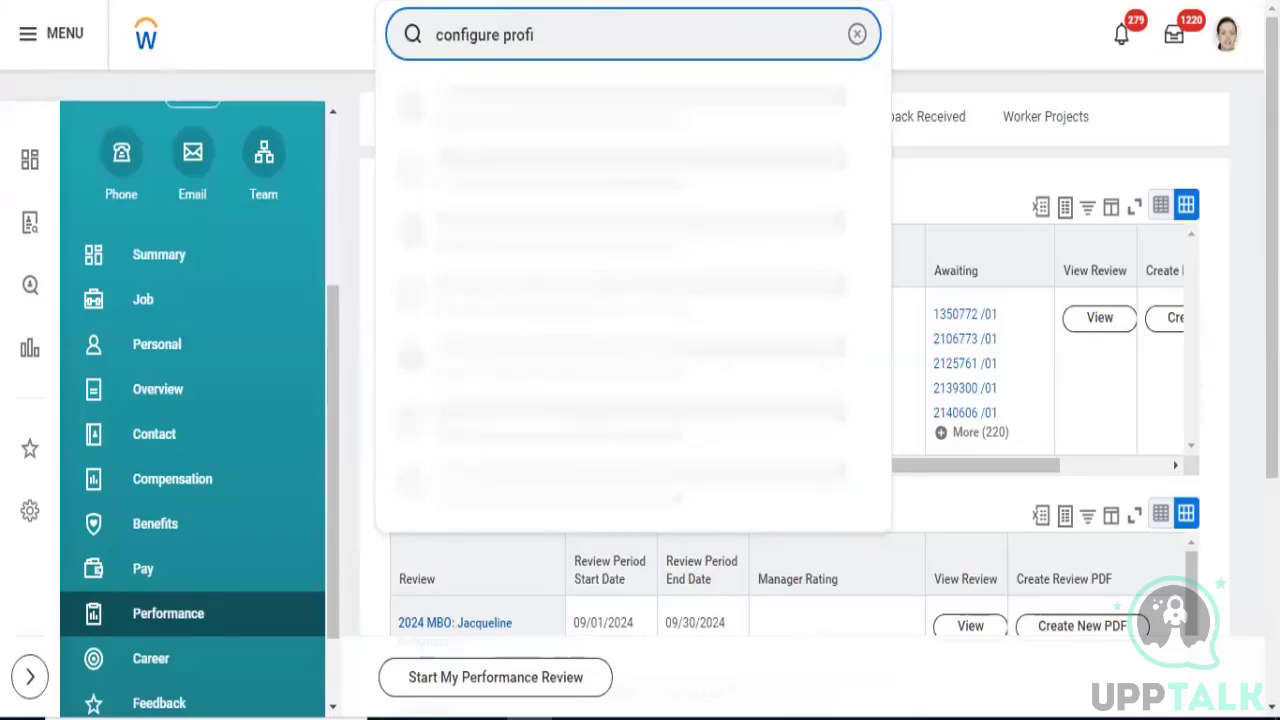
click(92, 0)
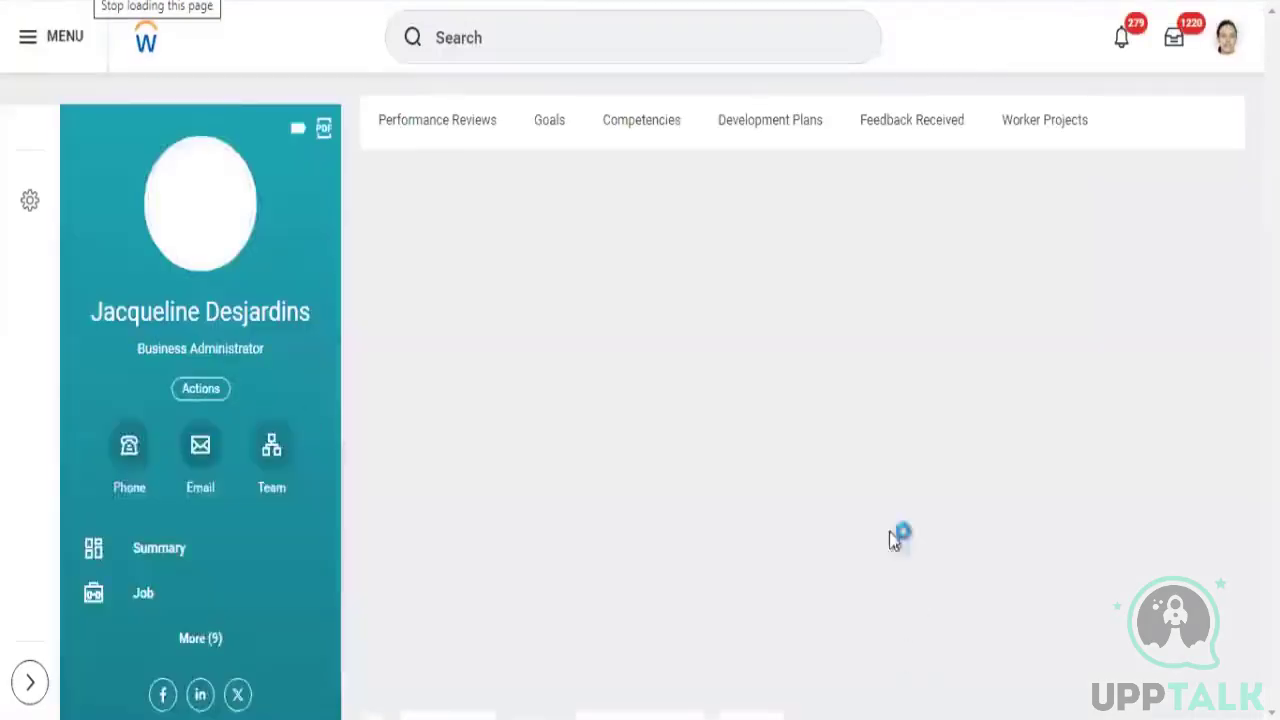
- Search for "configur profil" and open the Configure Profile Group task
click(626, 27)
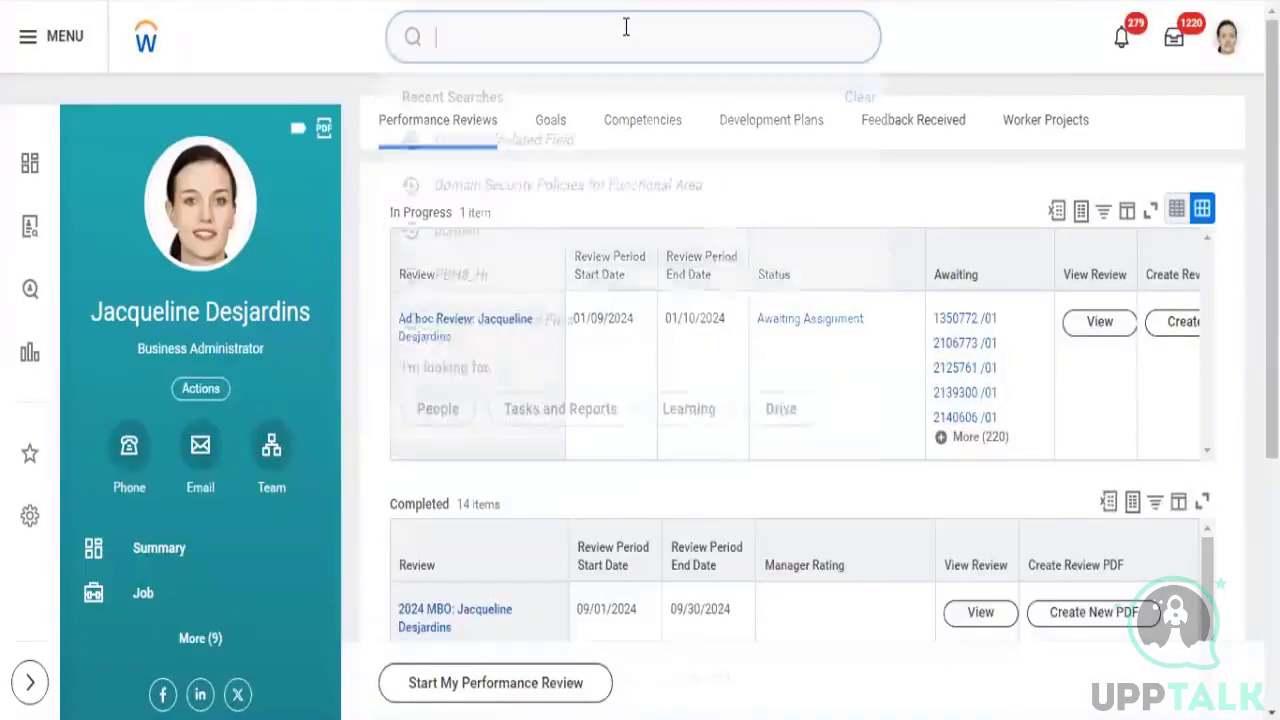
text(con)
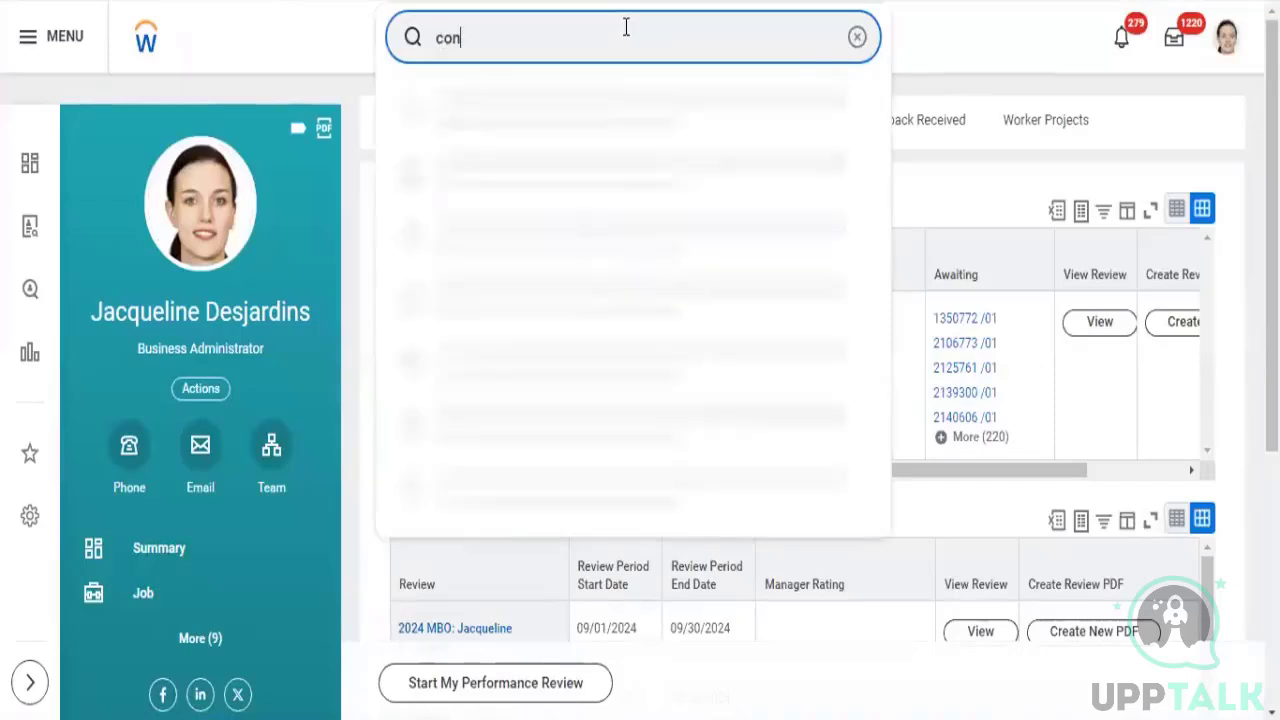
text(figur)
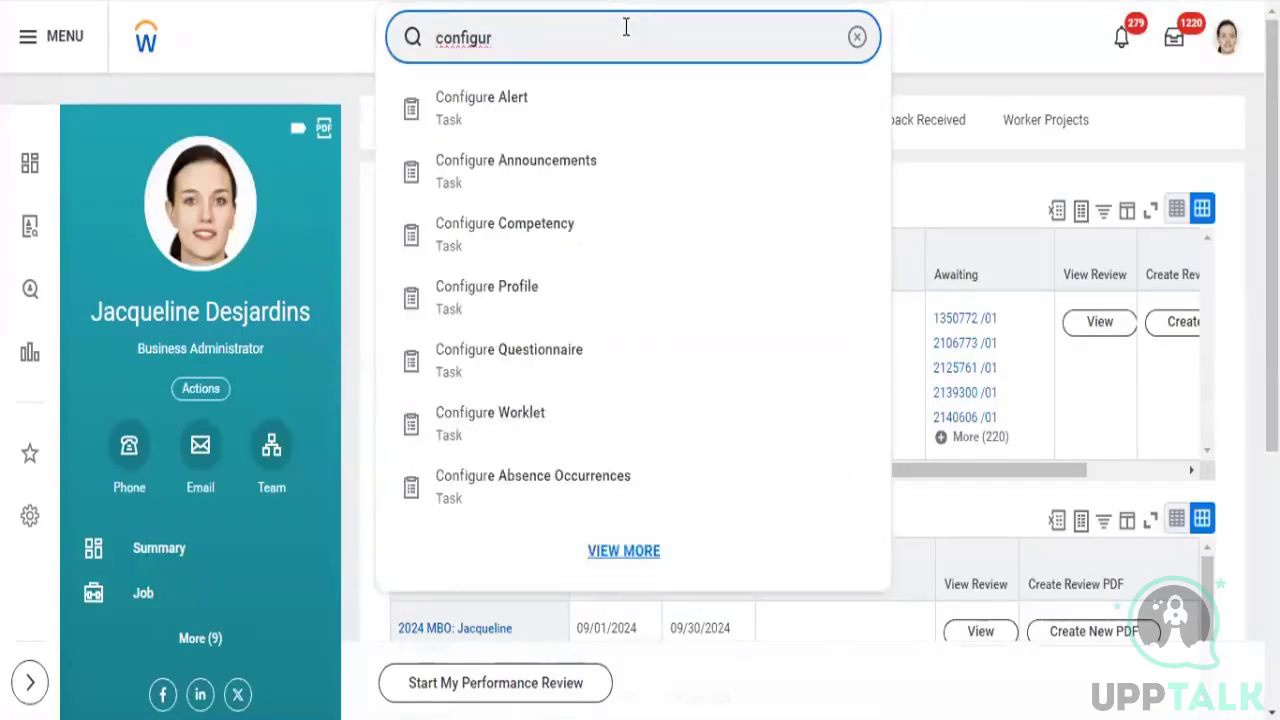
text( profi)
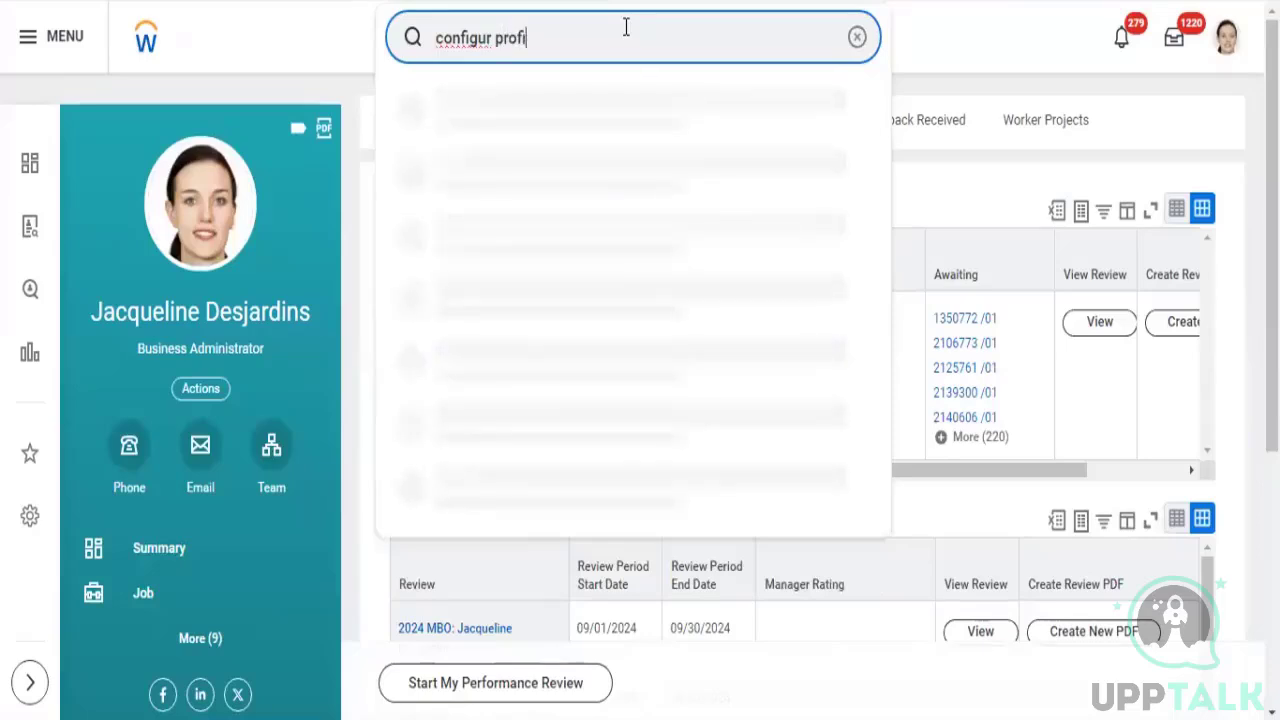
text(l)
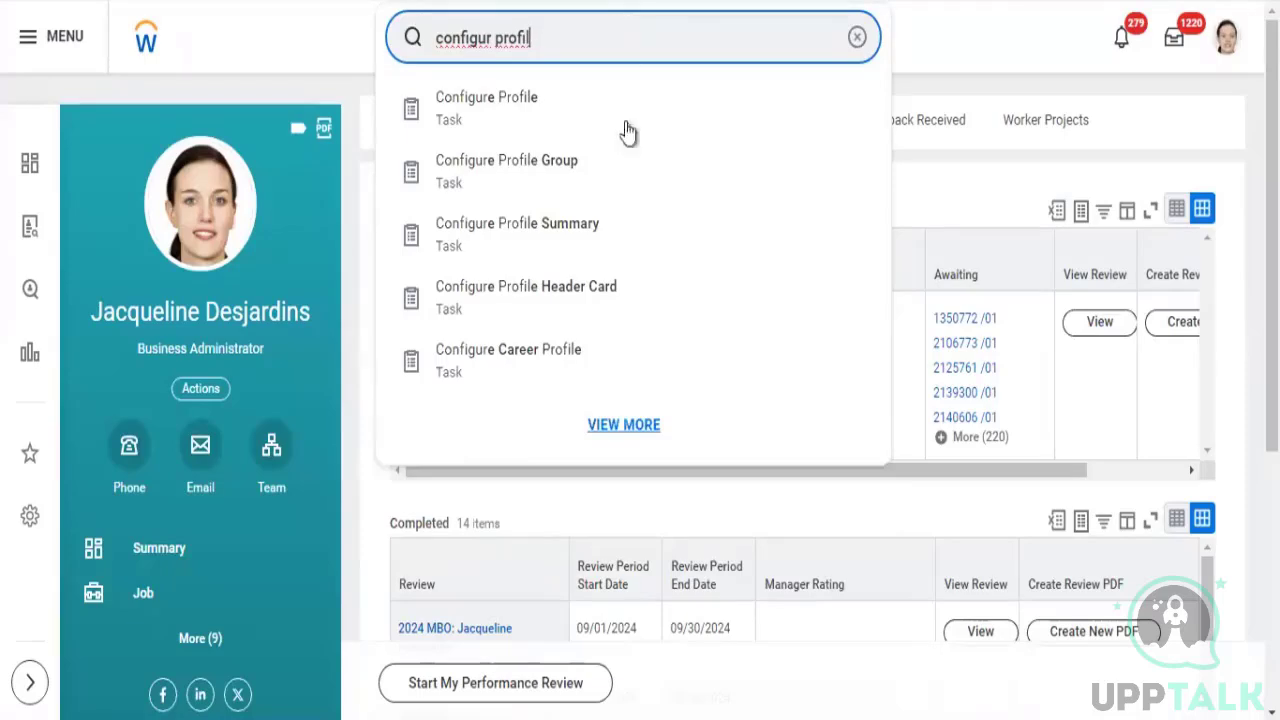
drag(551, 166, 583, 199)
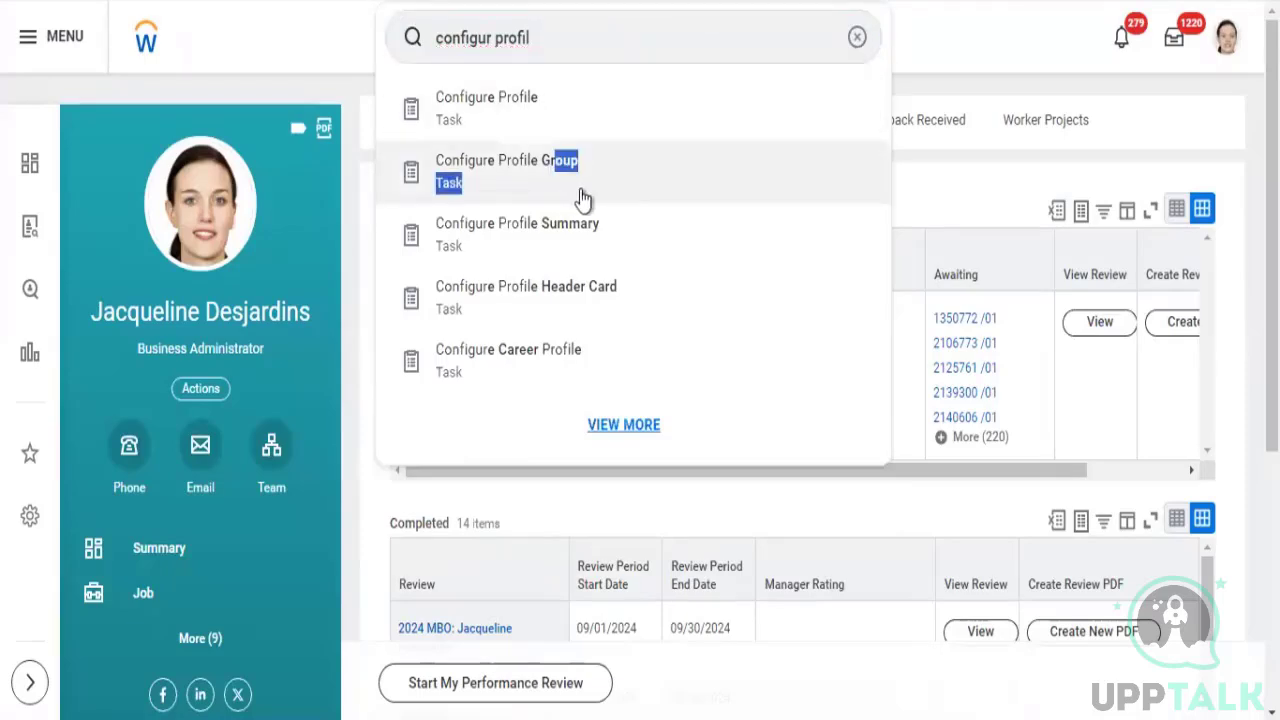
click(751, 214)
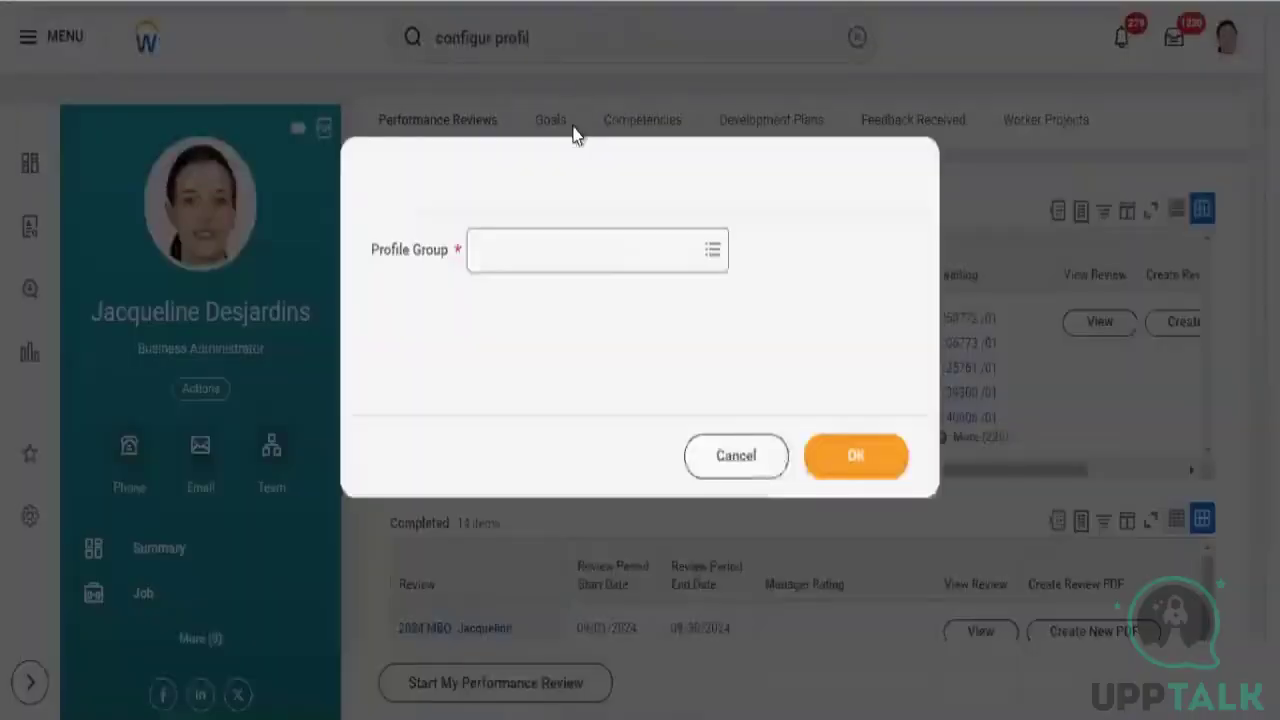
- Select Pay for Worker Profile as the profile group and open its configuration
click(560, 265)
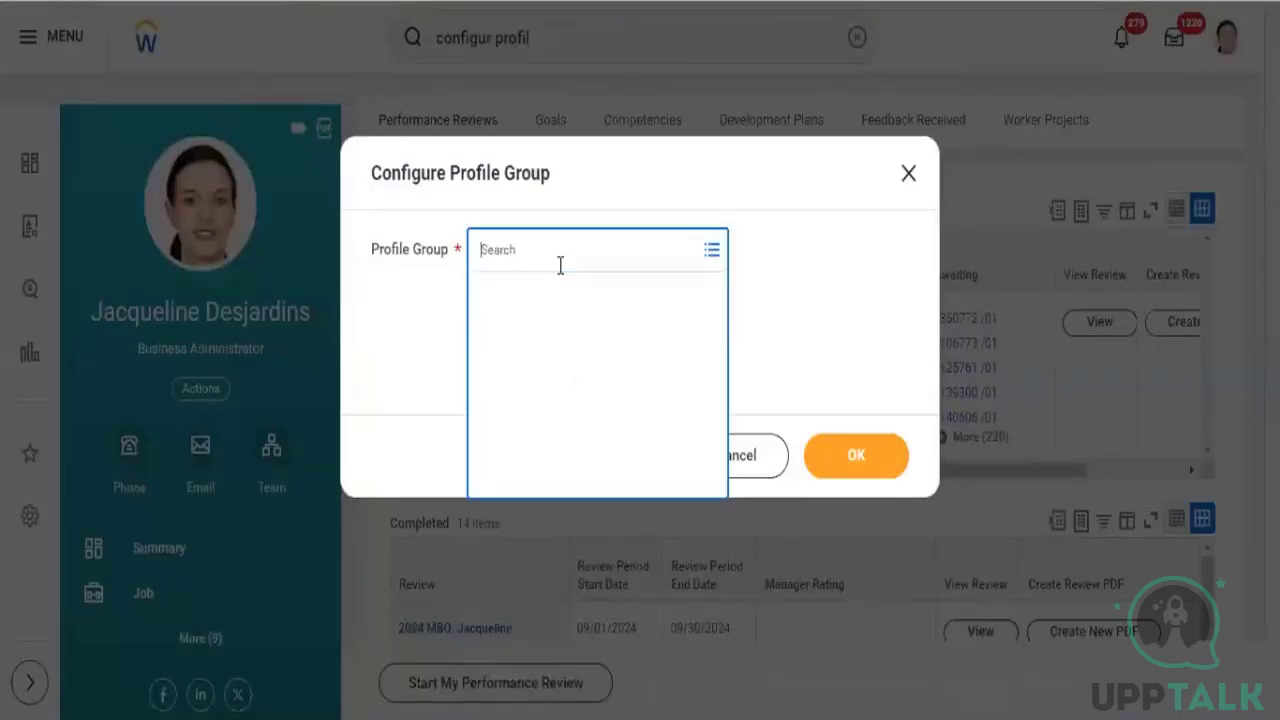
text(p)
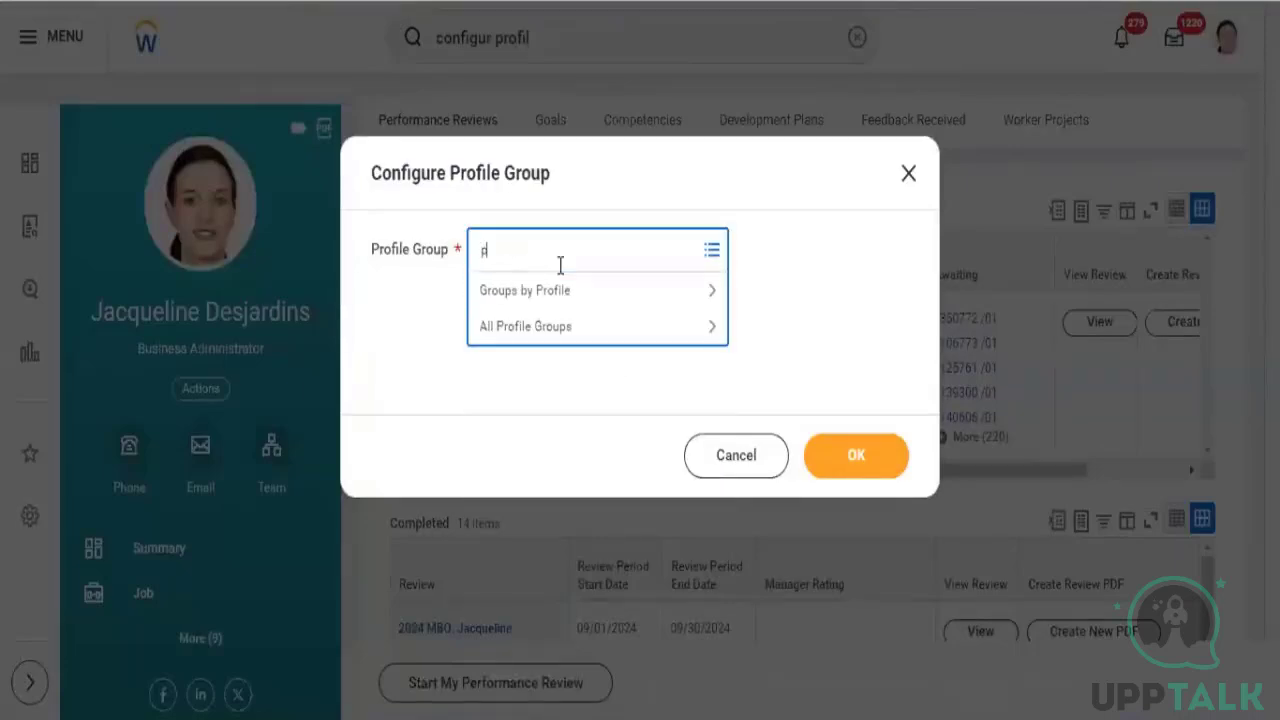
text(ay)
key(Return)
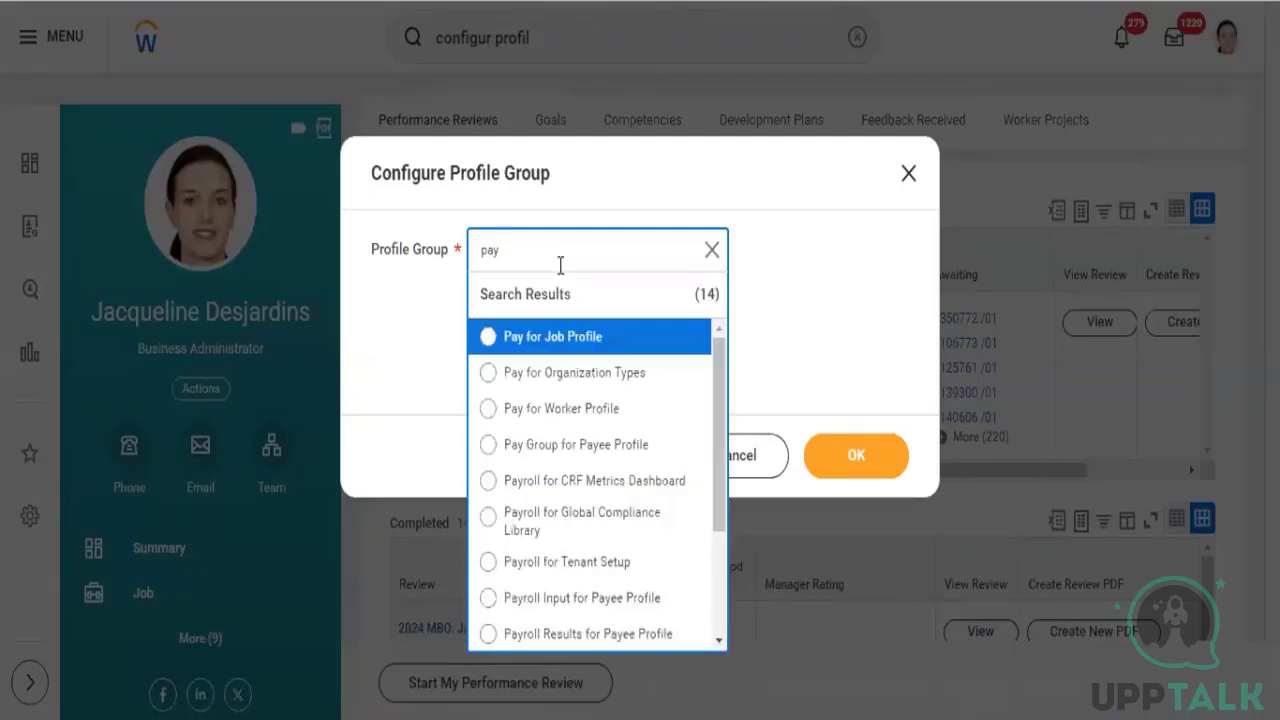
click(517, 418)
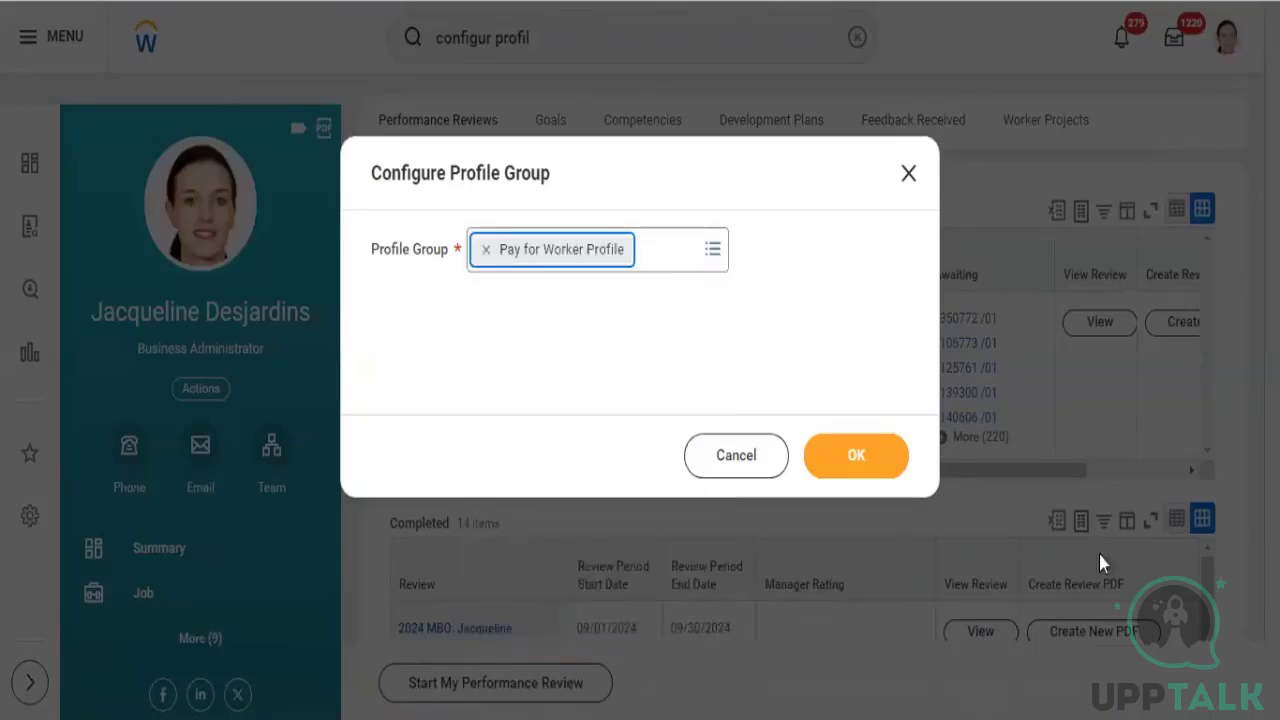
click(865, 470)
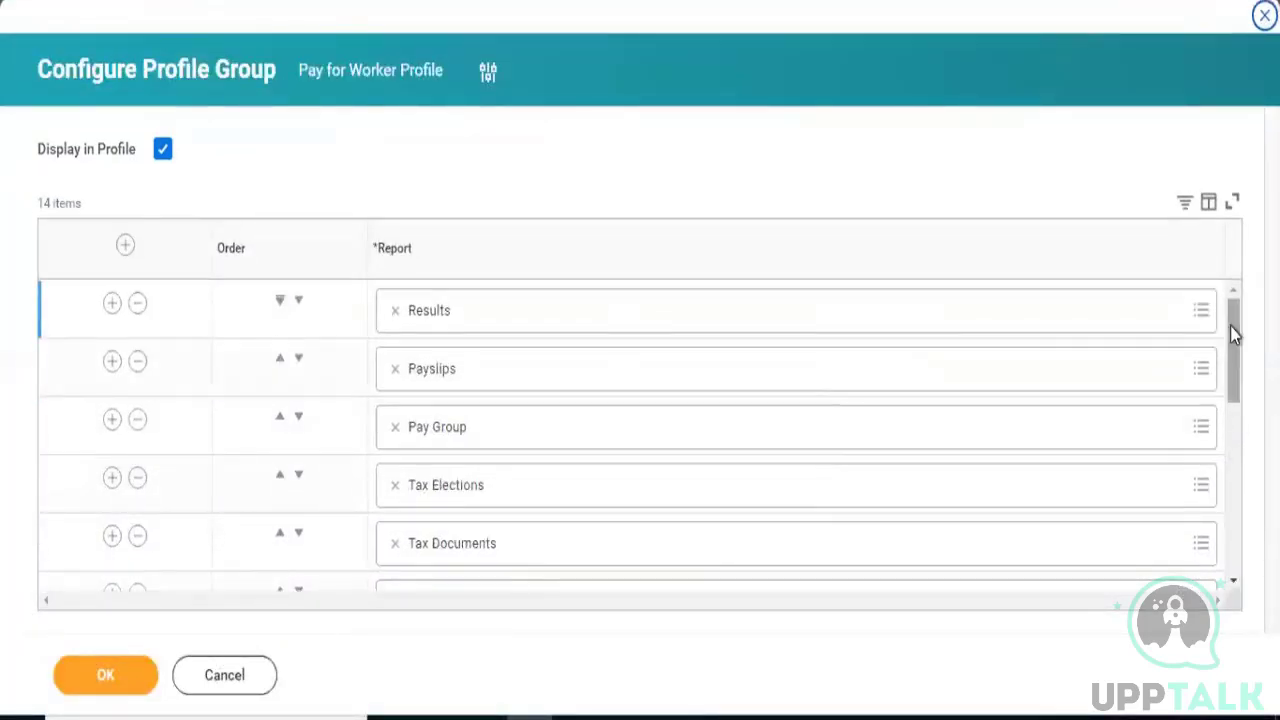
- Examine the full list of reports configured for the Pay for Worker Profile group, and close the configuration without saving
drag(1234, 349, 1235, 600)
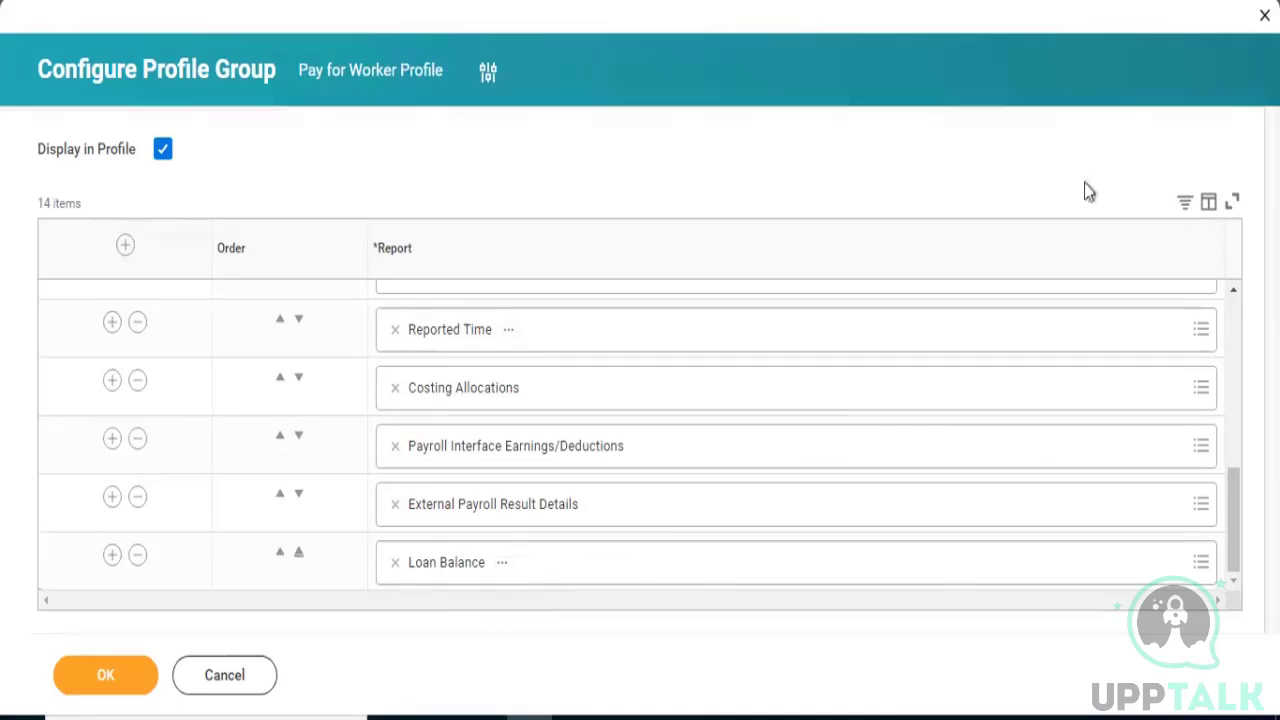
drag(1235, 506, 1235, 340)
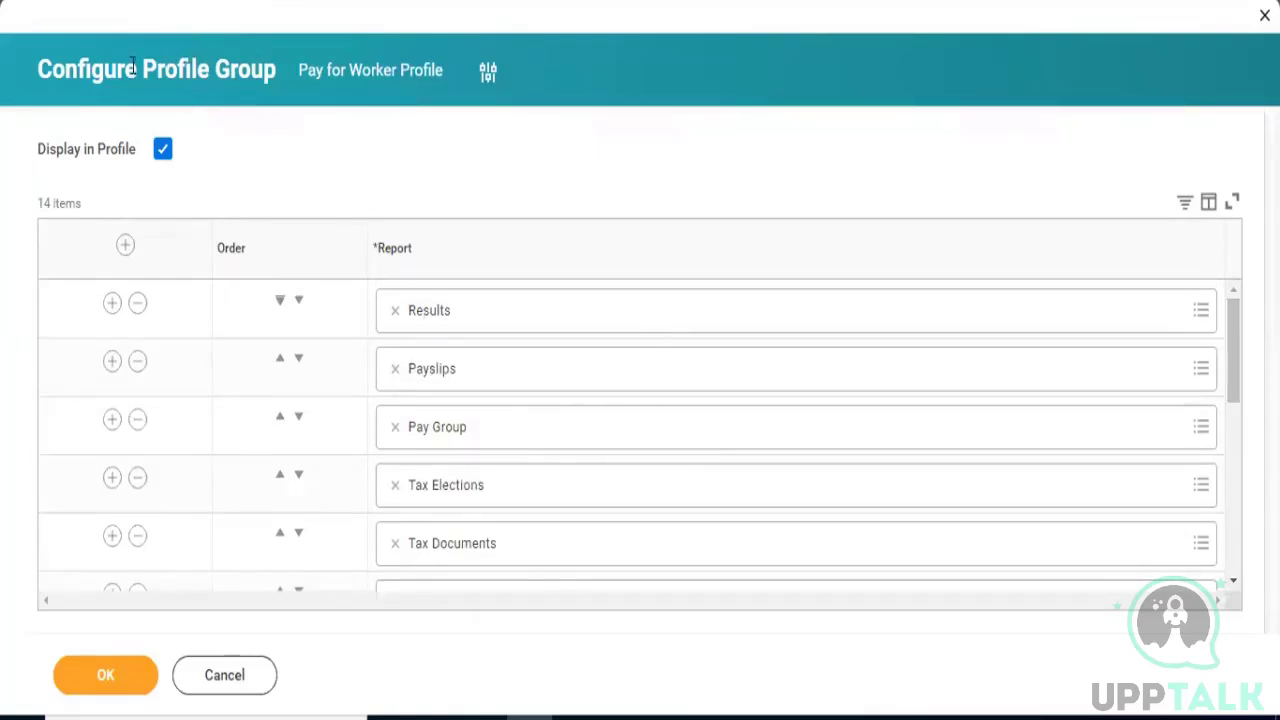
drag(137, 67, 446, 106)
click(419, 116)
drag(297, 67, 449, 82)
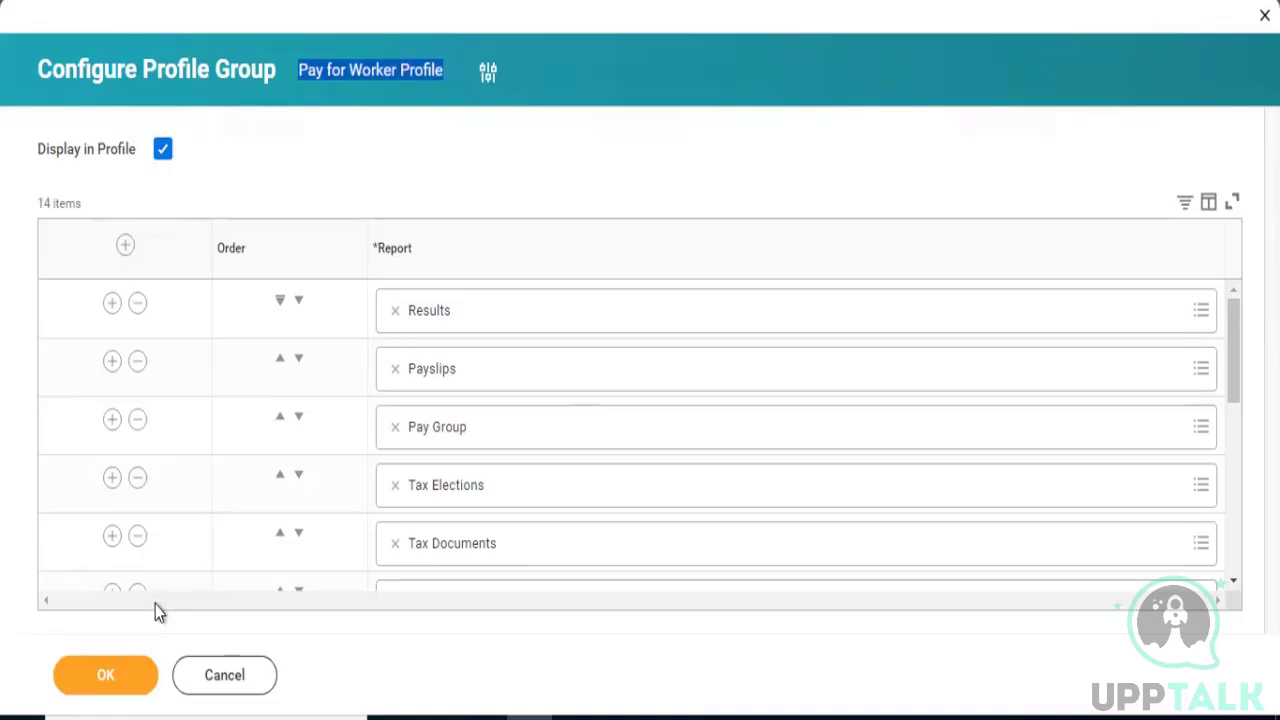
click(210, 697)
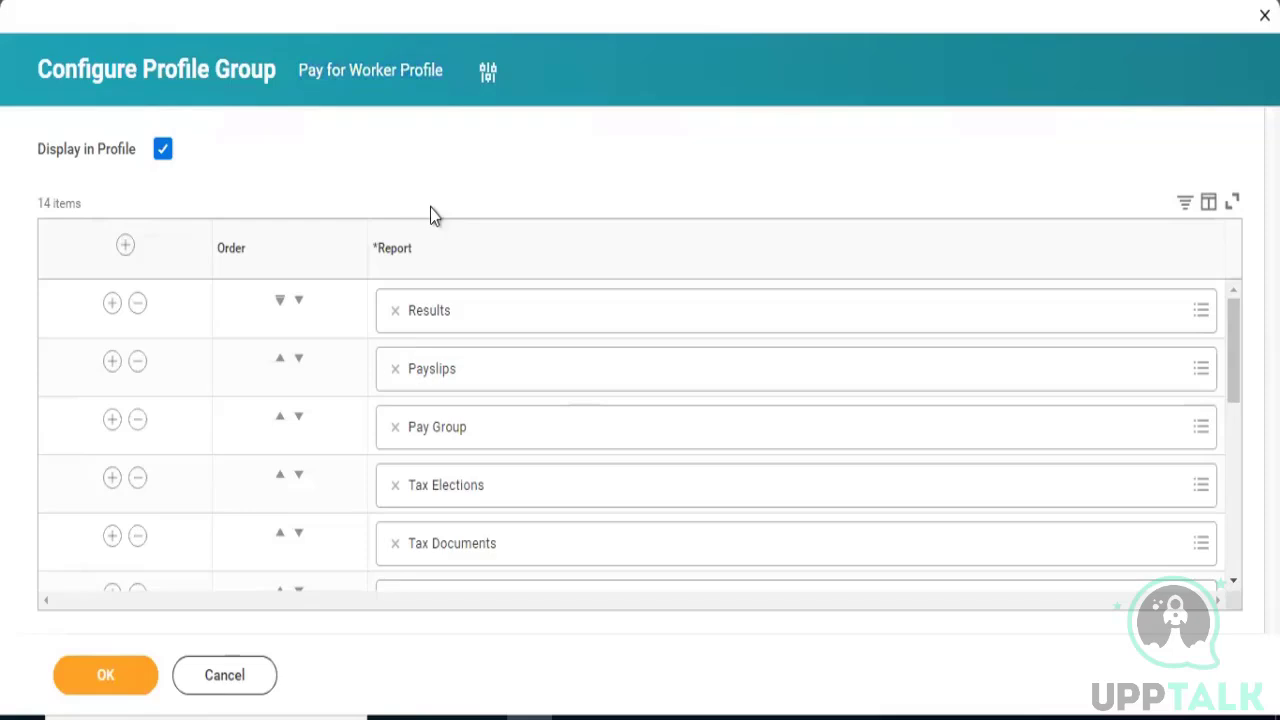
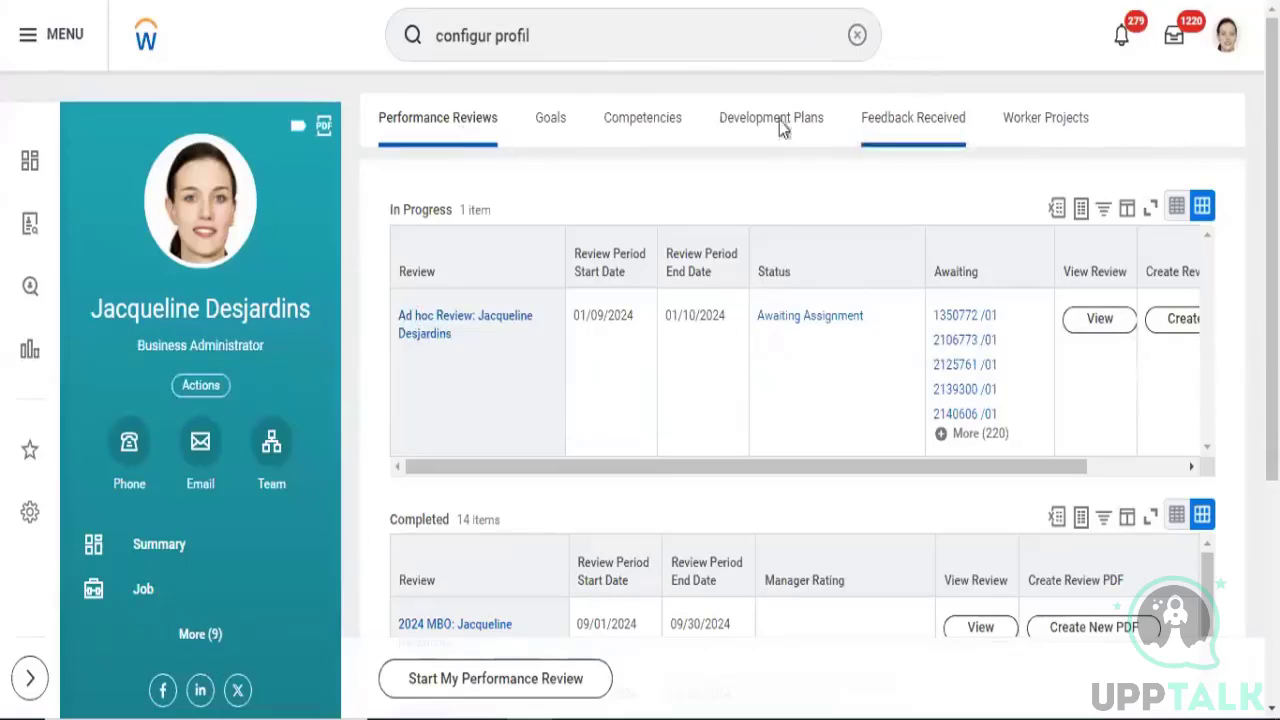
- Expand the worker profile's section list, open the Job section and examine its subsections starting with Support Roles
click(199, 636)
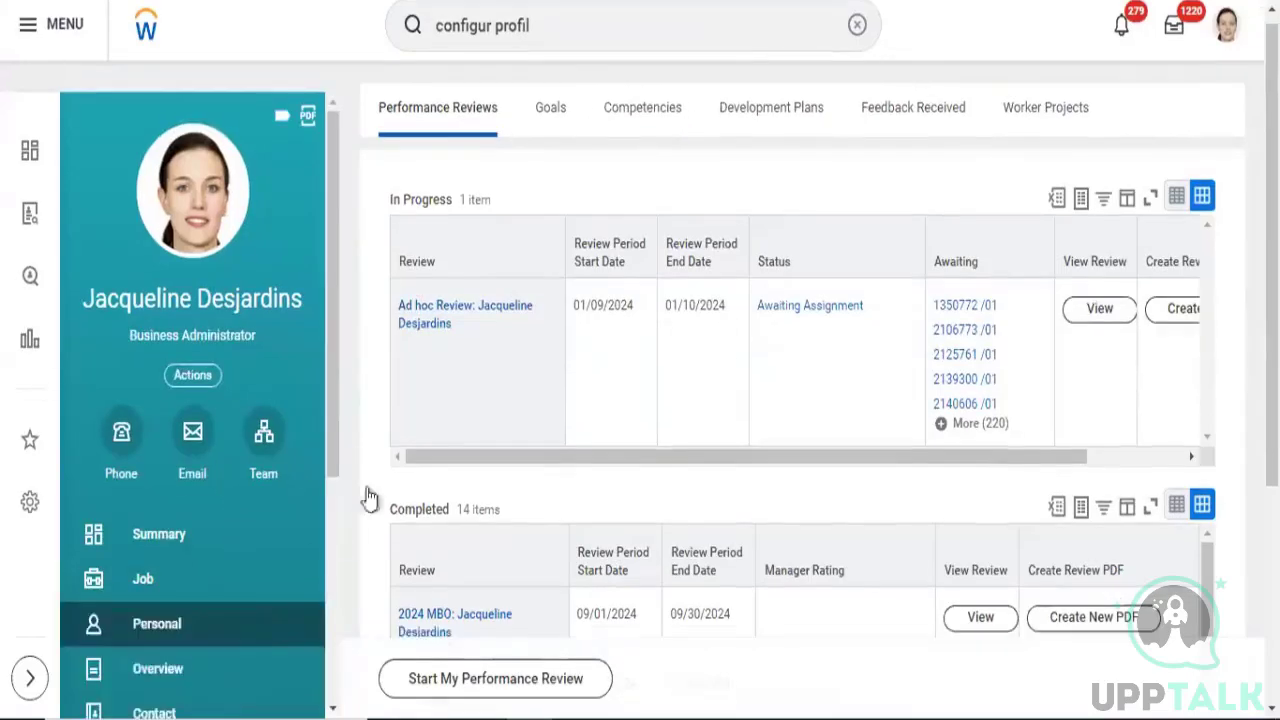
scroll(329, 336, down, 3)
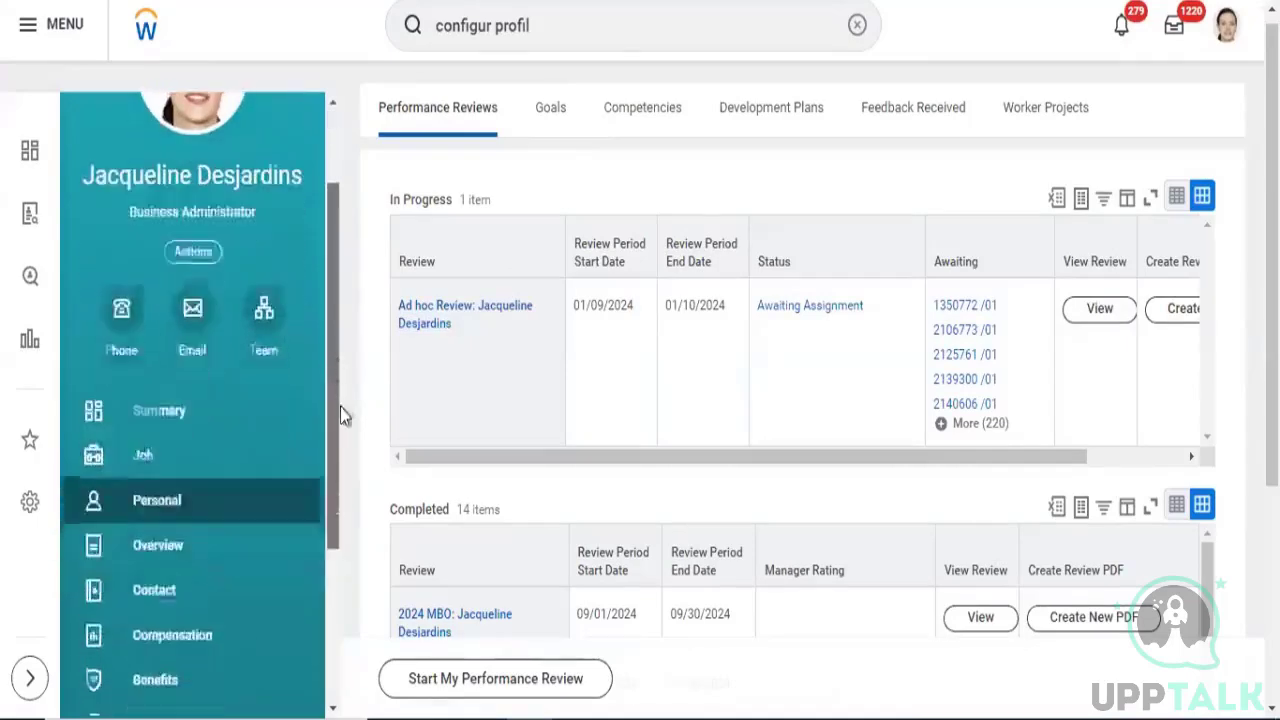
click(139, 432)
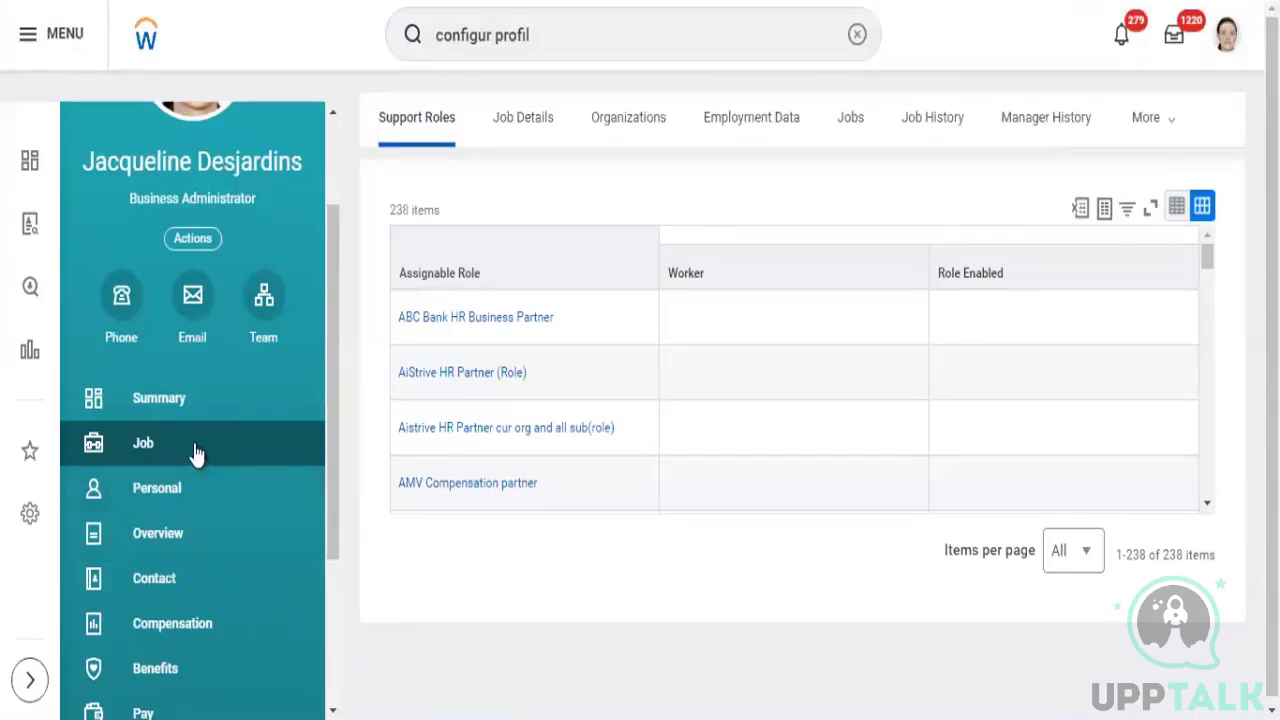
click(196, 454)
click(389, 117)
drag(919, 192, 1188, 127)
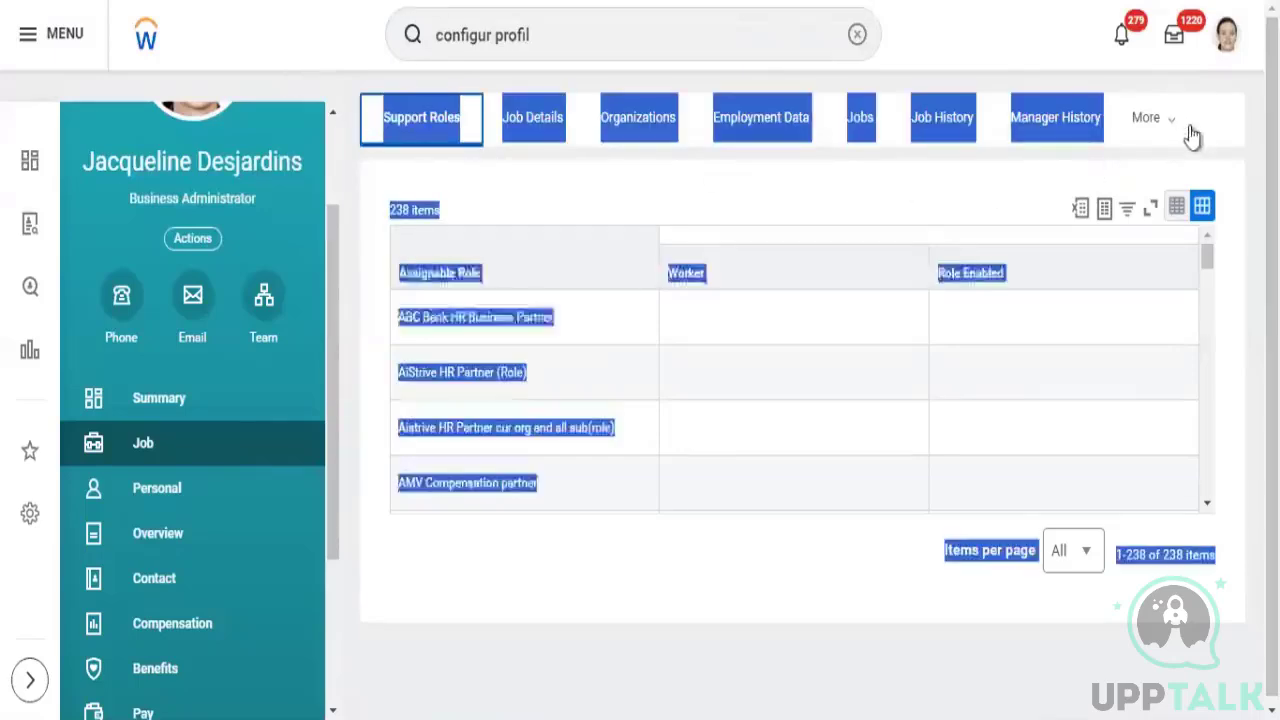
- View the worker profile's Personal, Overview, Contact, Compensation and Benefits sections one after another
click(145, 489)
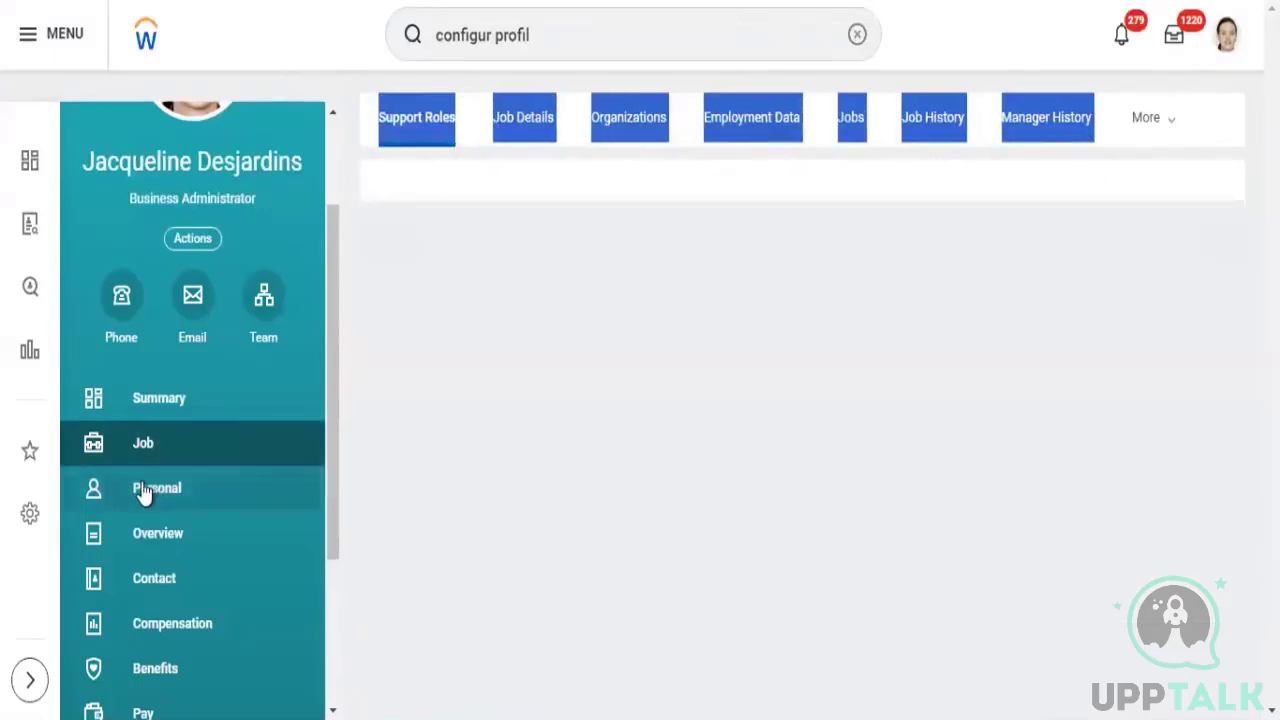
click(157, 540)
click(158, 592)
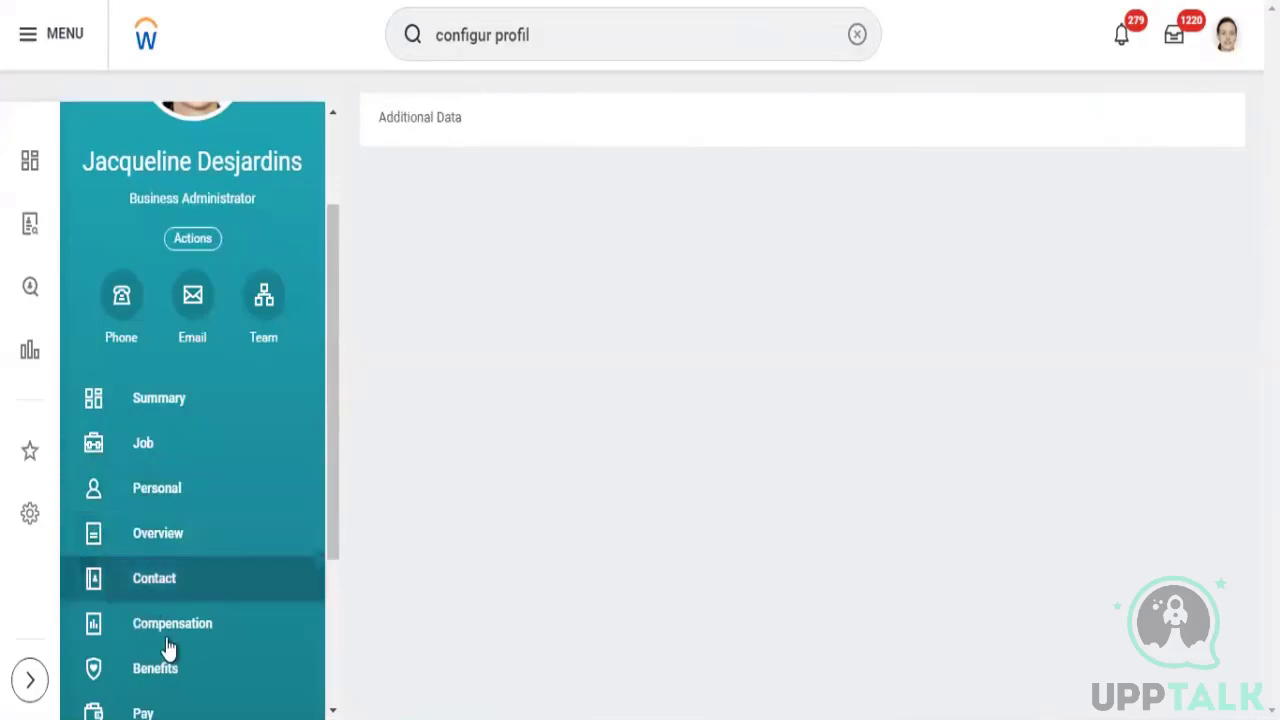
click(170, 638)
click(170, 662)
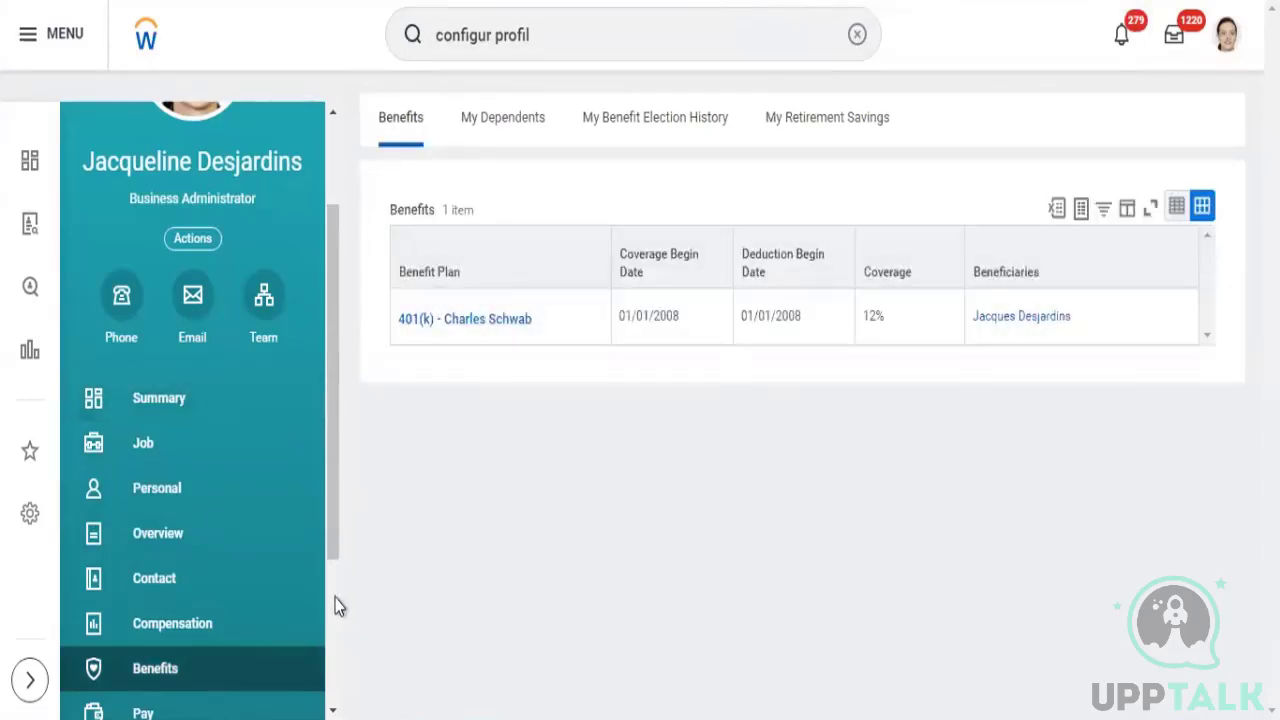
- Open the profile's Career section and examine its subsections from Interests to Languages, and open the Performance section
scroll(334, 603, down, 3)
click(135, 563)
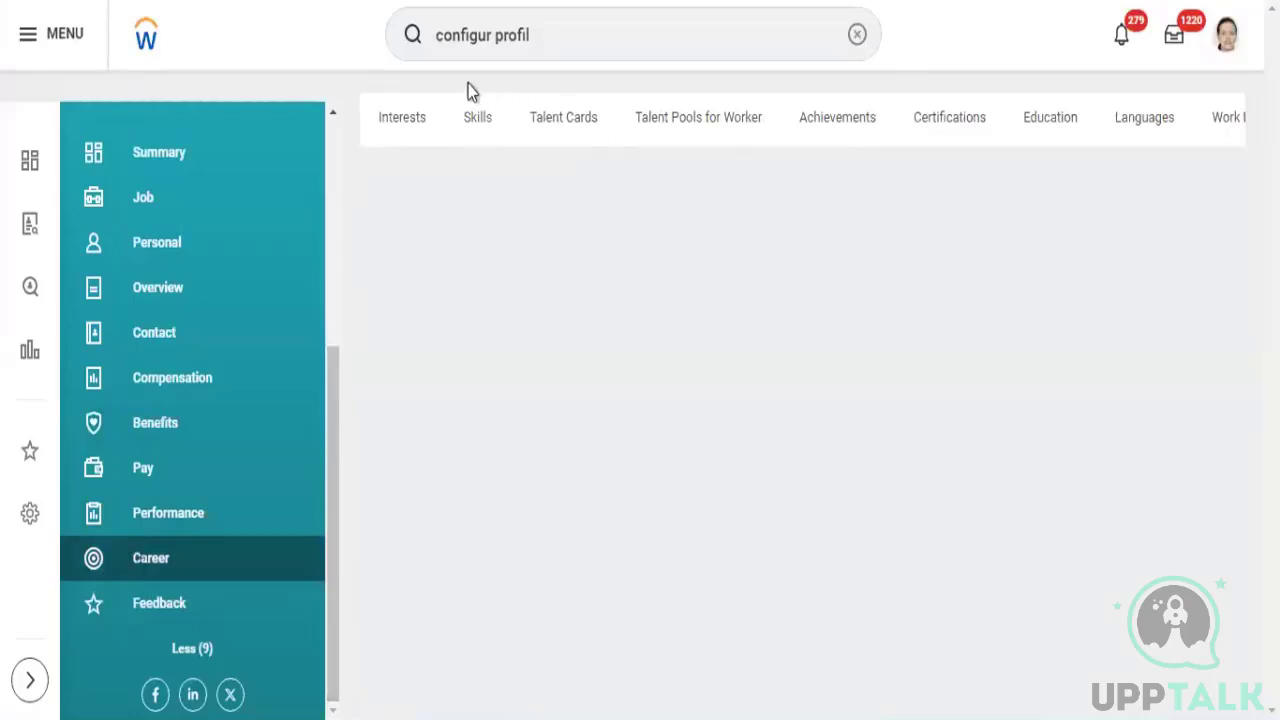
drag(374, 123, 1240, 126)
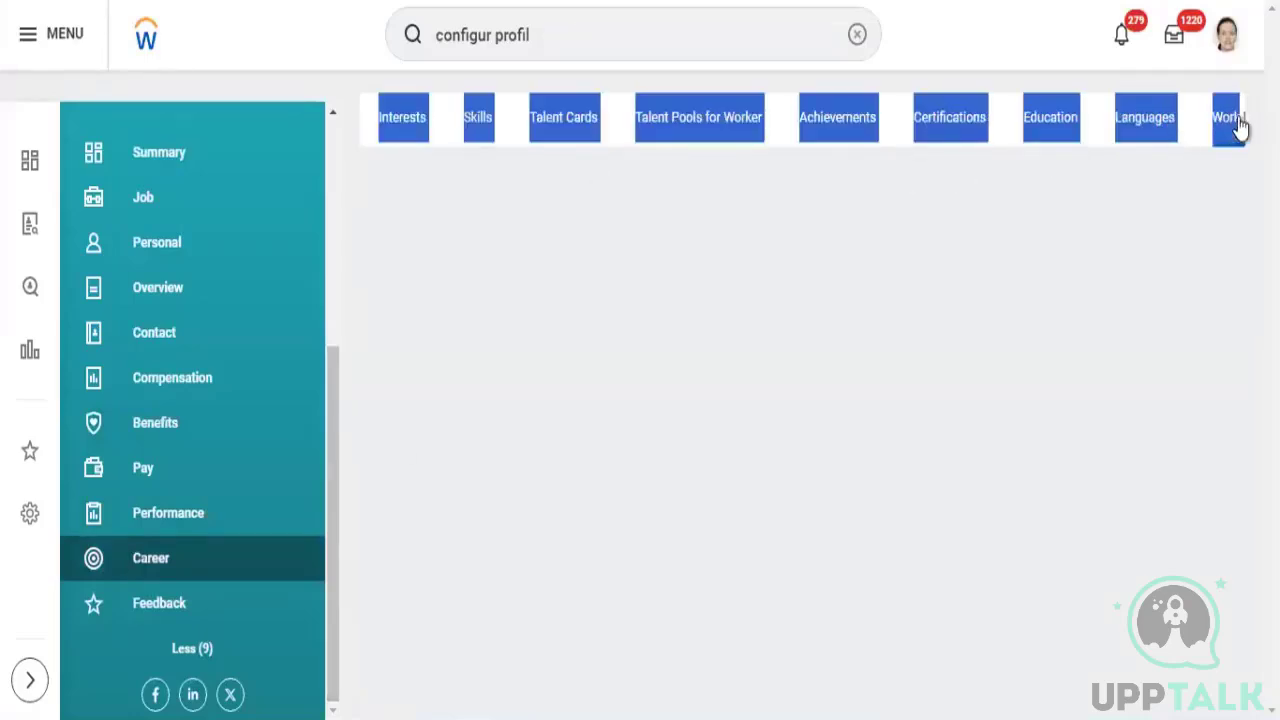
click(160, 557)
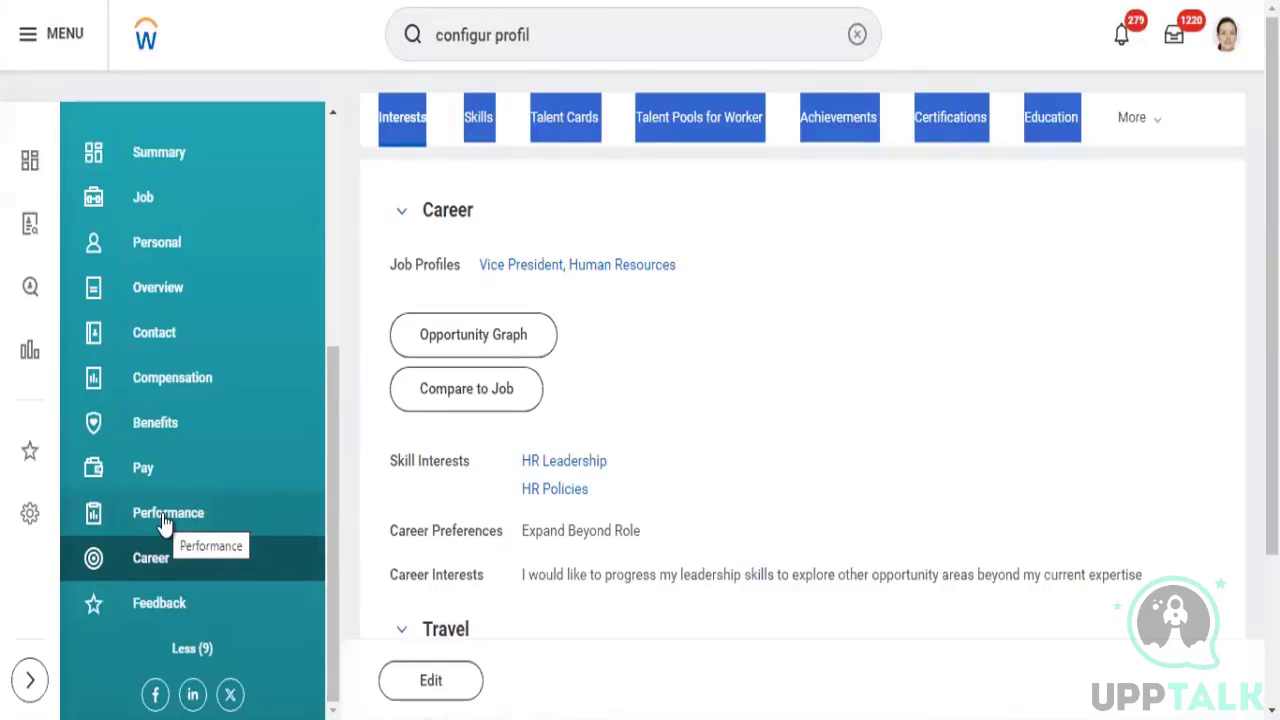
click(157, 520)
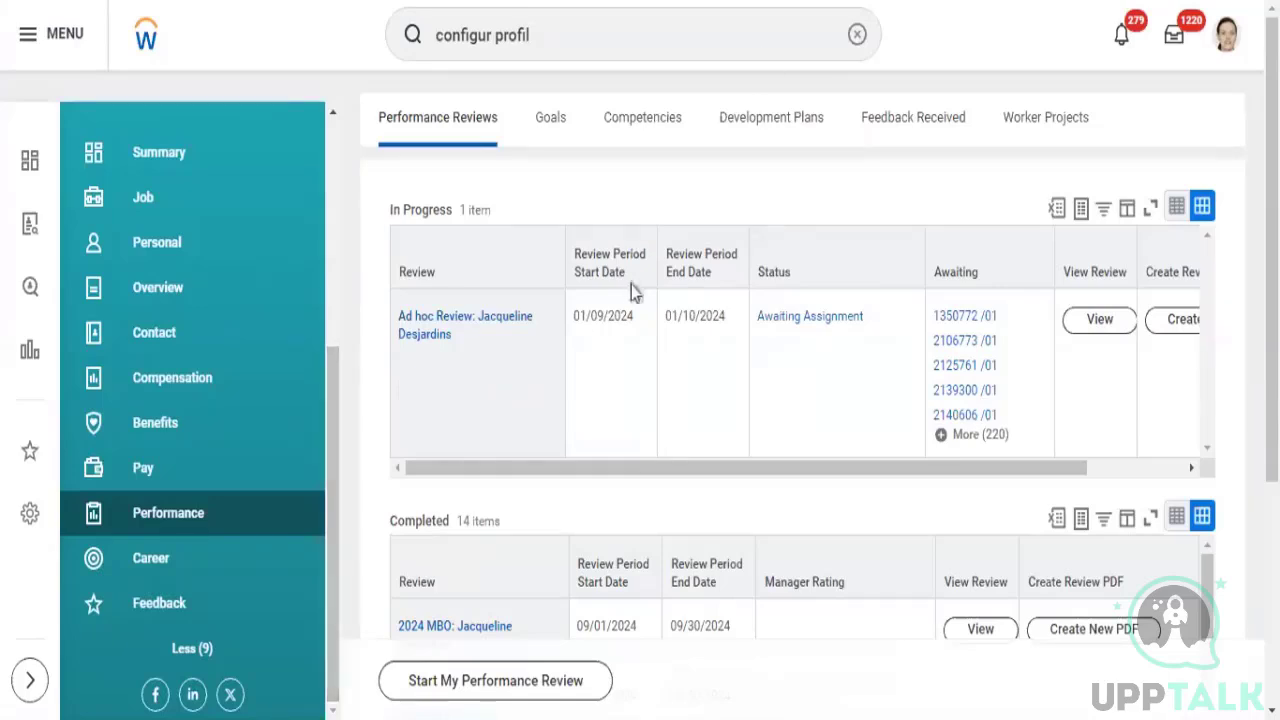
click(639, 47)
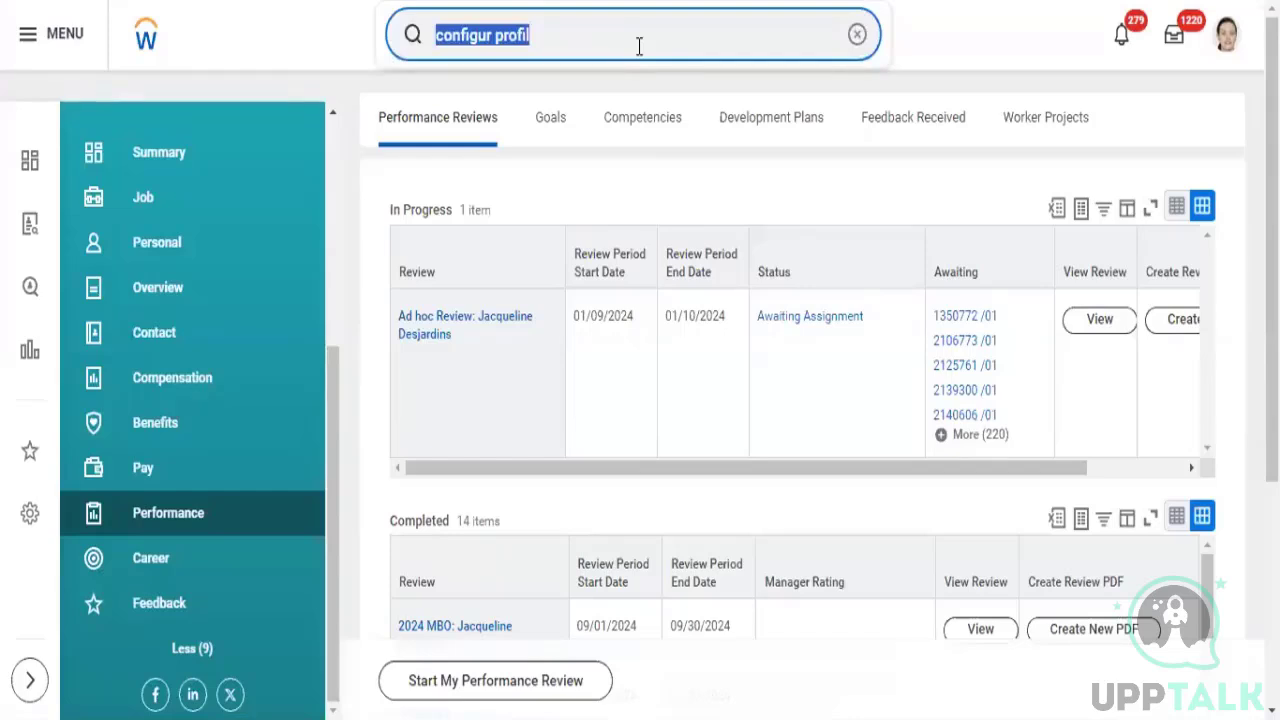
text(1000)
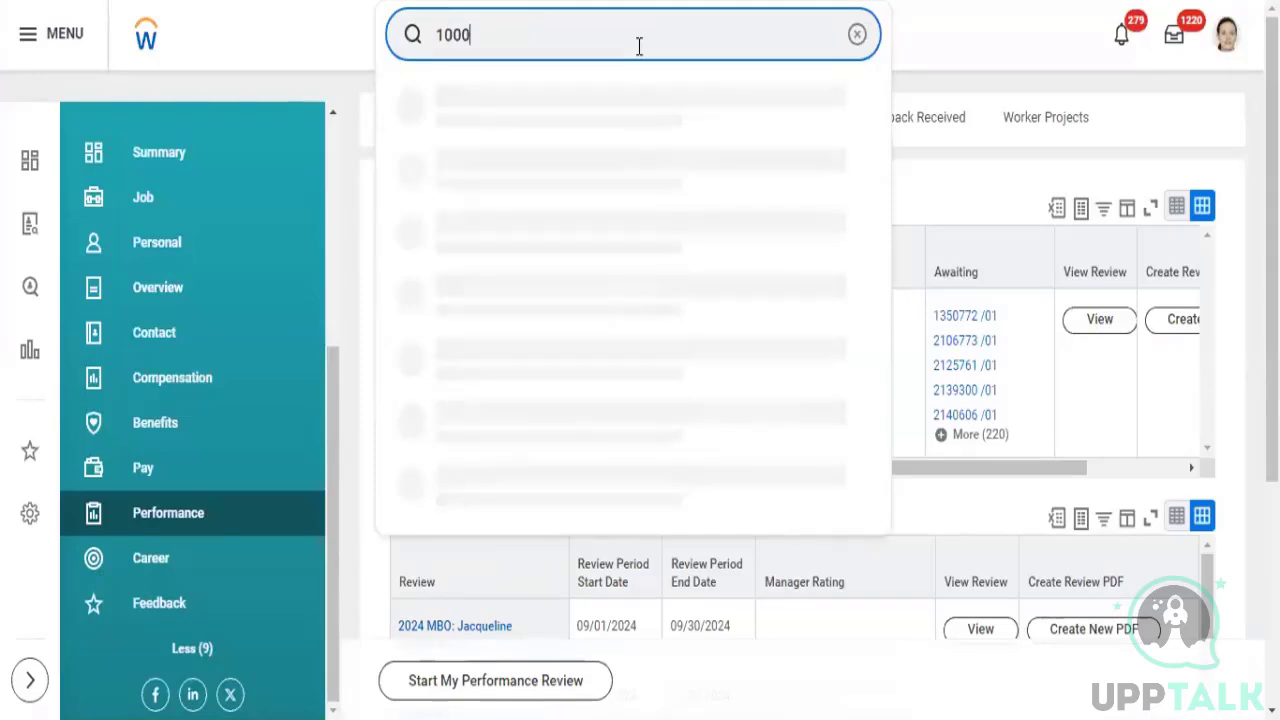
text(1)
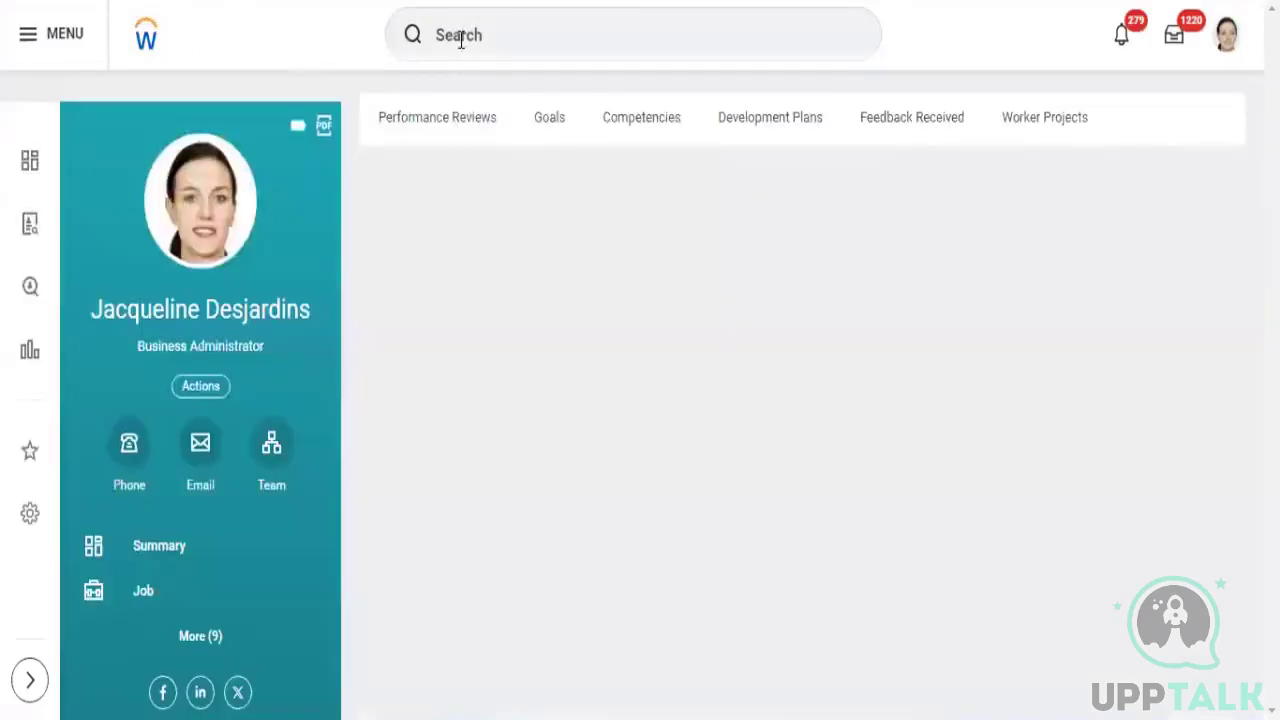
click(457, 37)
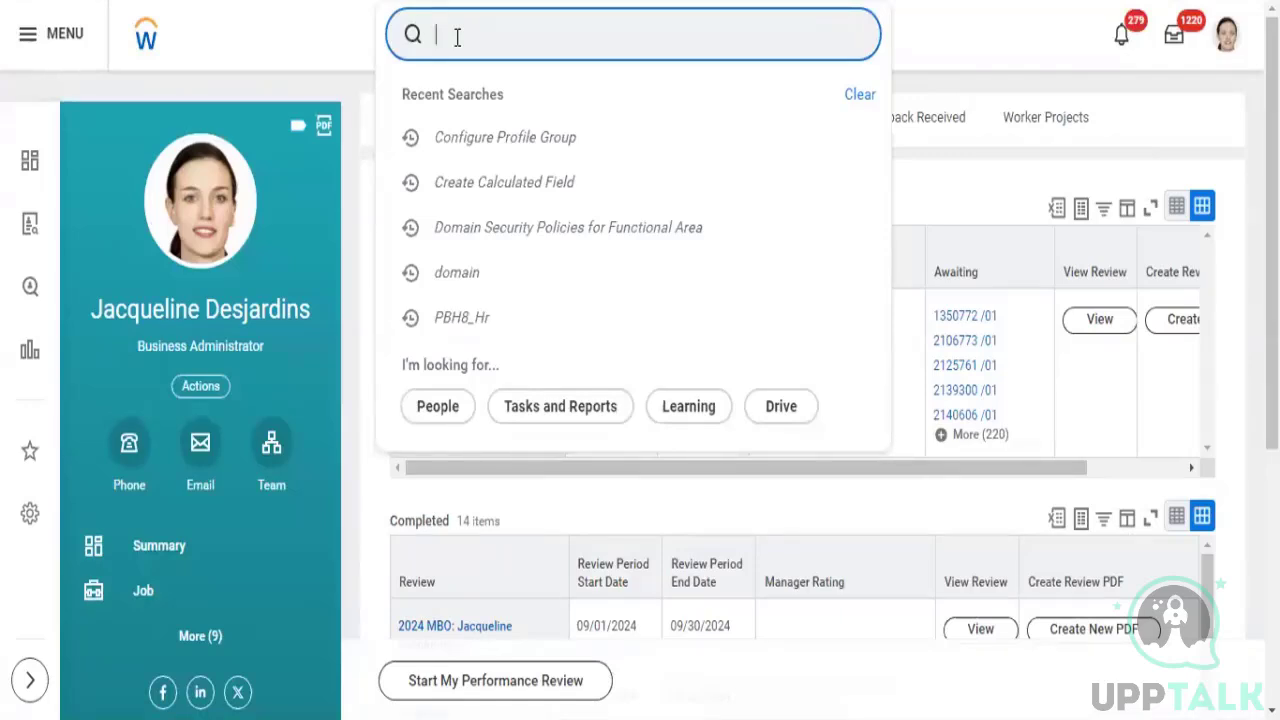
text(100013)
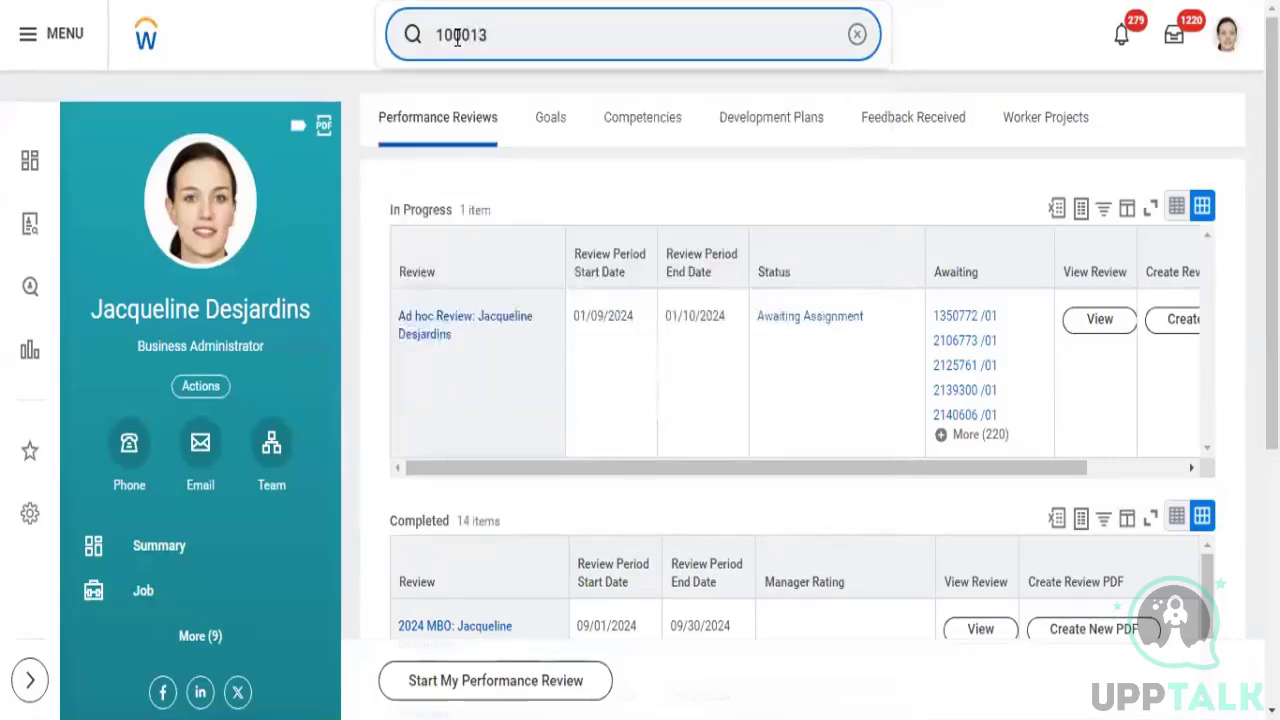
key(BackSpace)
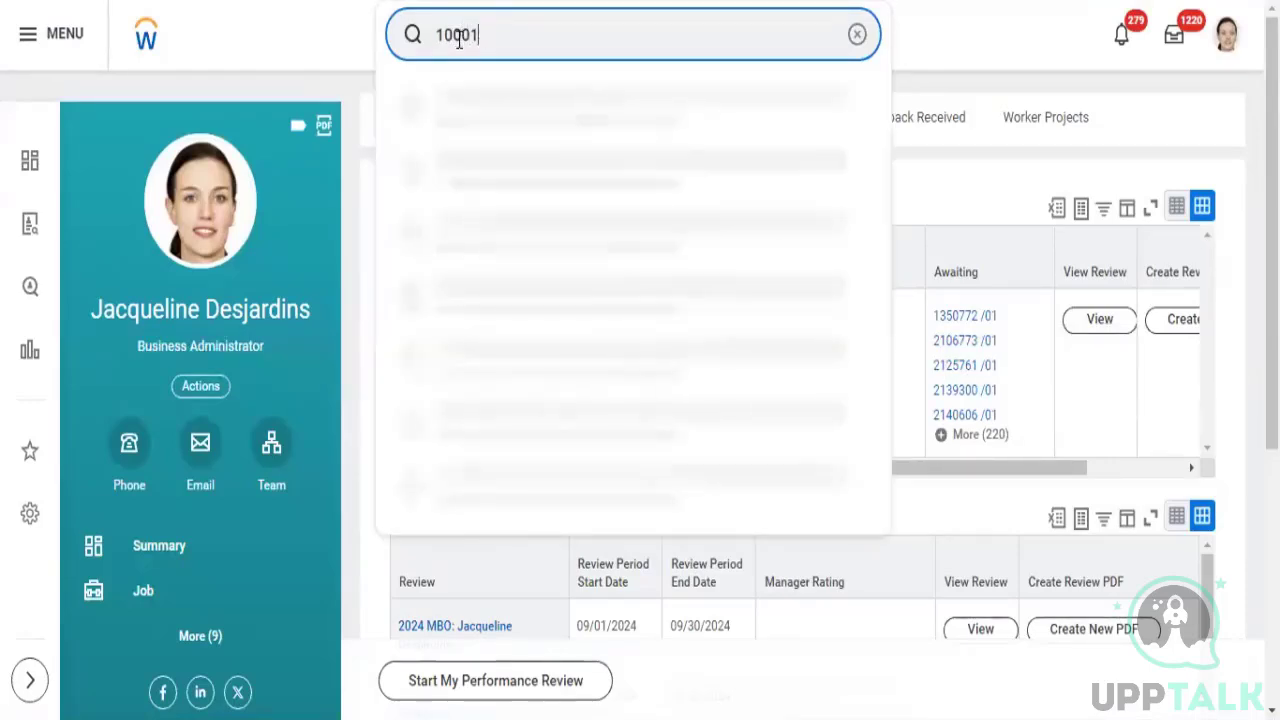
key(BackSpace)
key(BackSpace)
key(BackSpace)
key(BackSpace)
key(BackSpace)
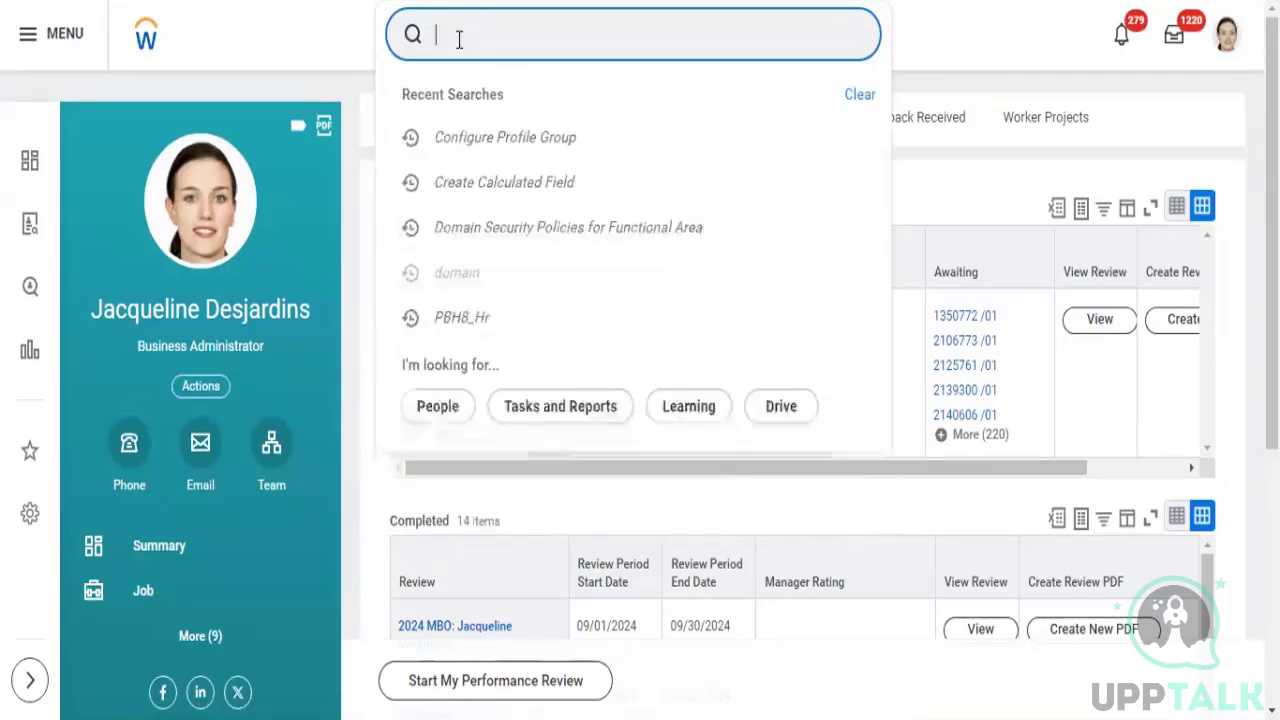
text(2)
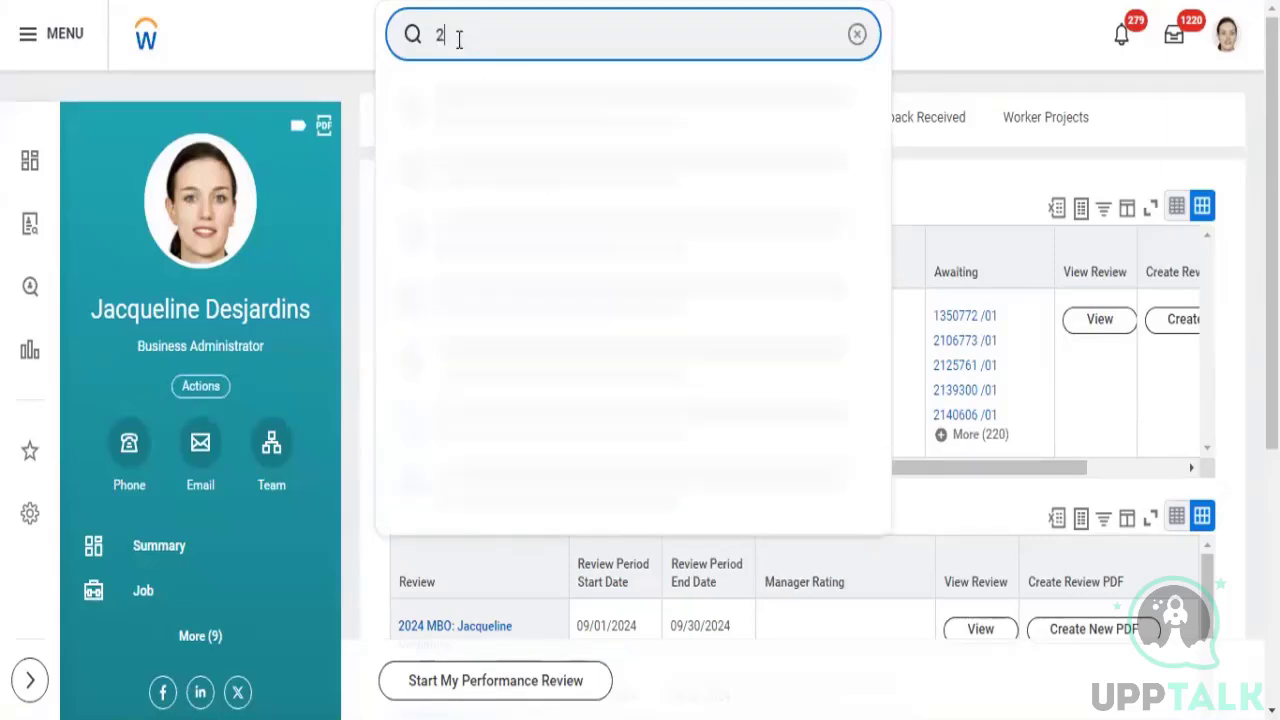
text(0001)
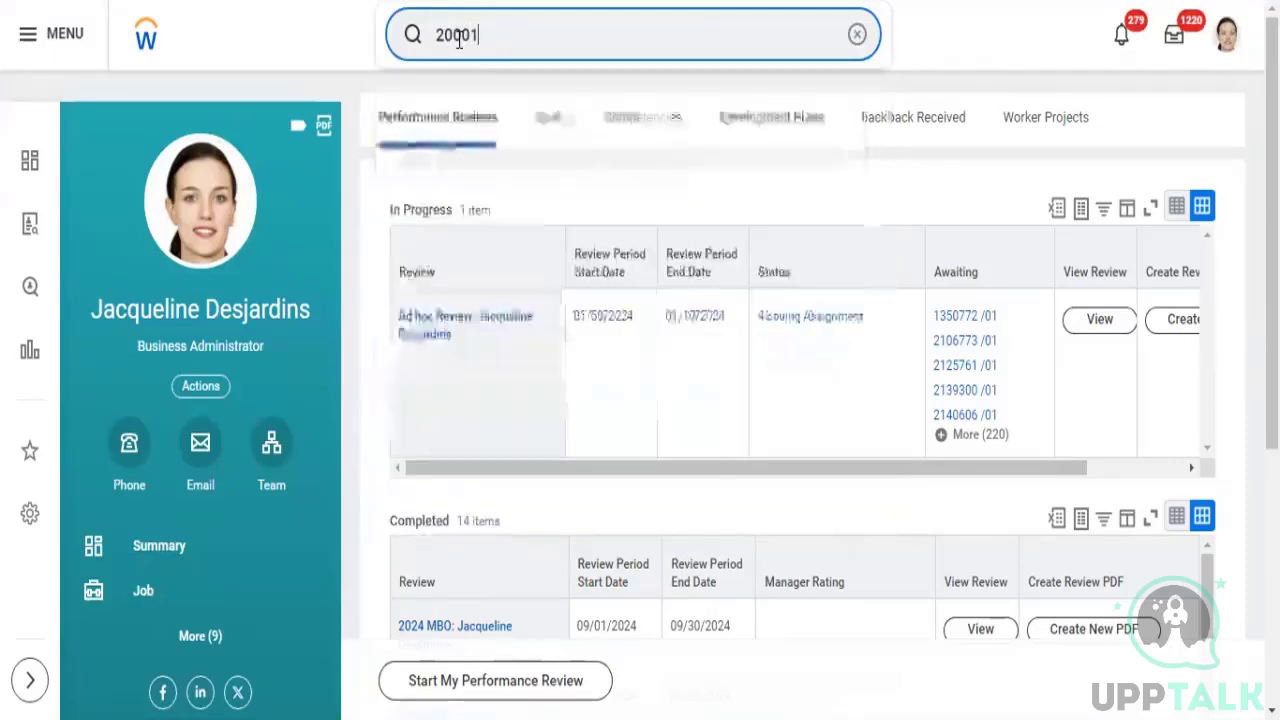
key(BackSpace)
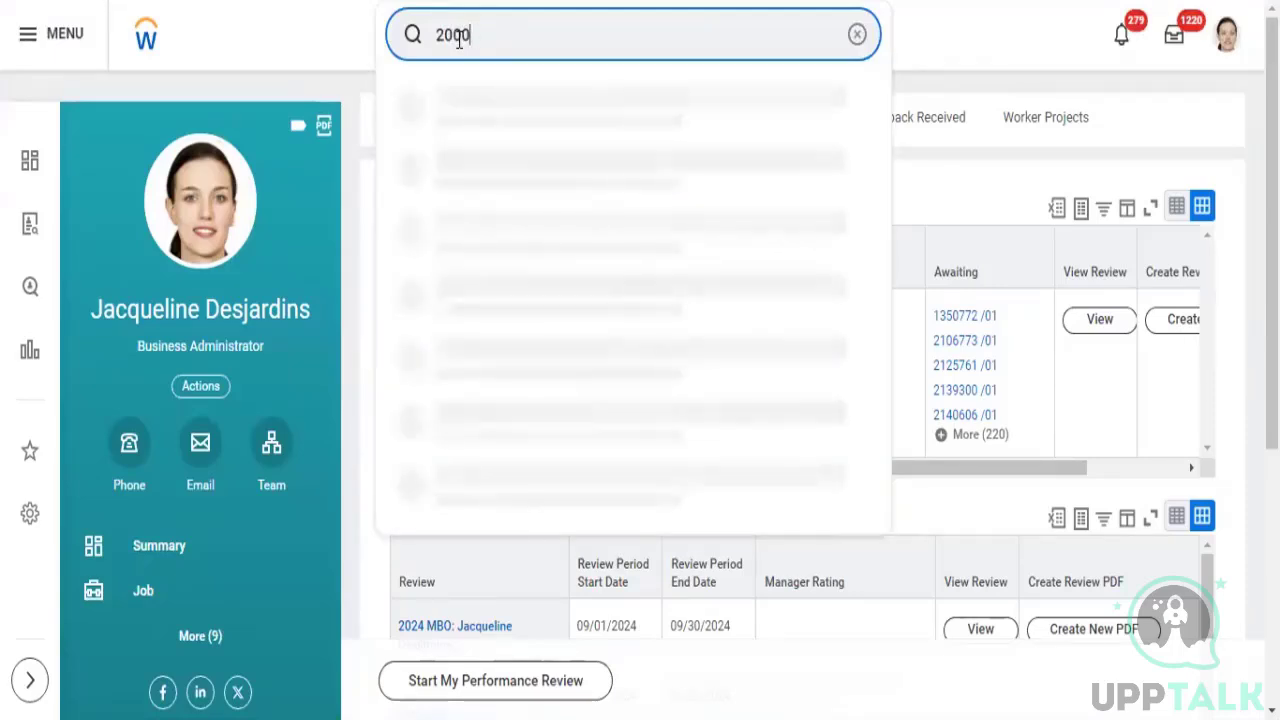
- Open the worker profile's Summary section and locate the employee ID under Job Details
click(145, 593)
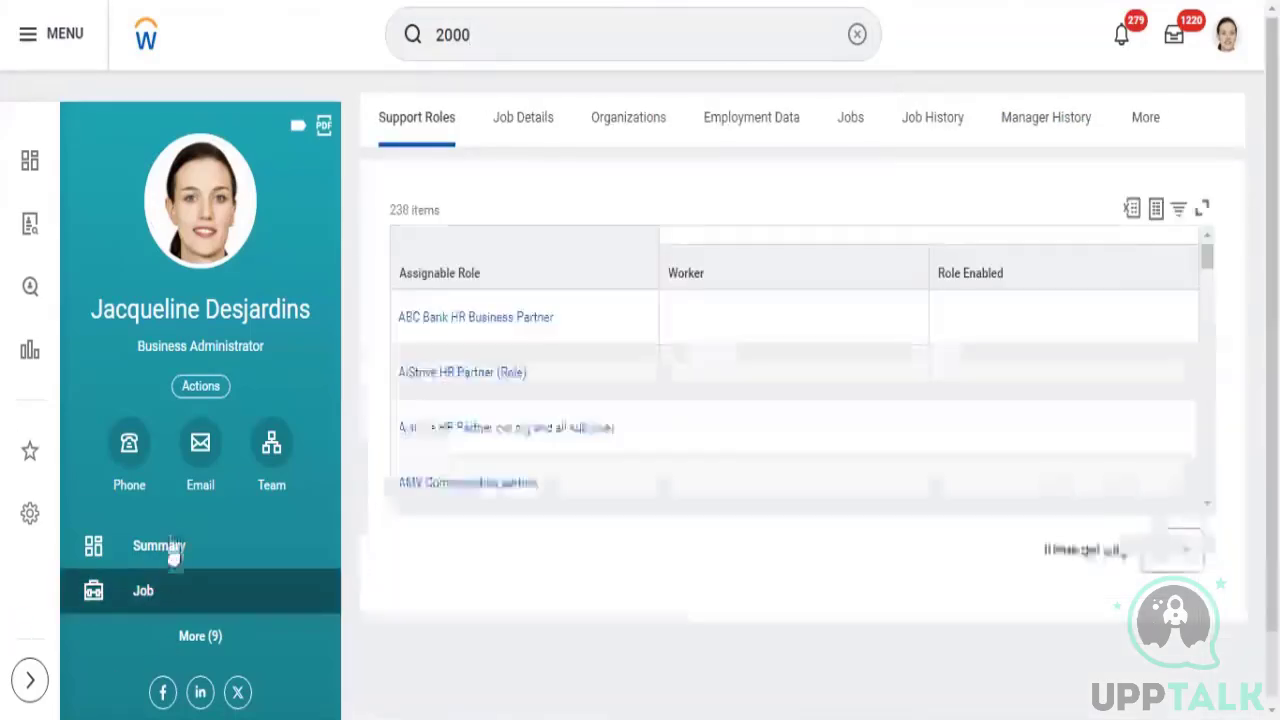
click(168, 545)
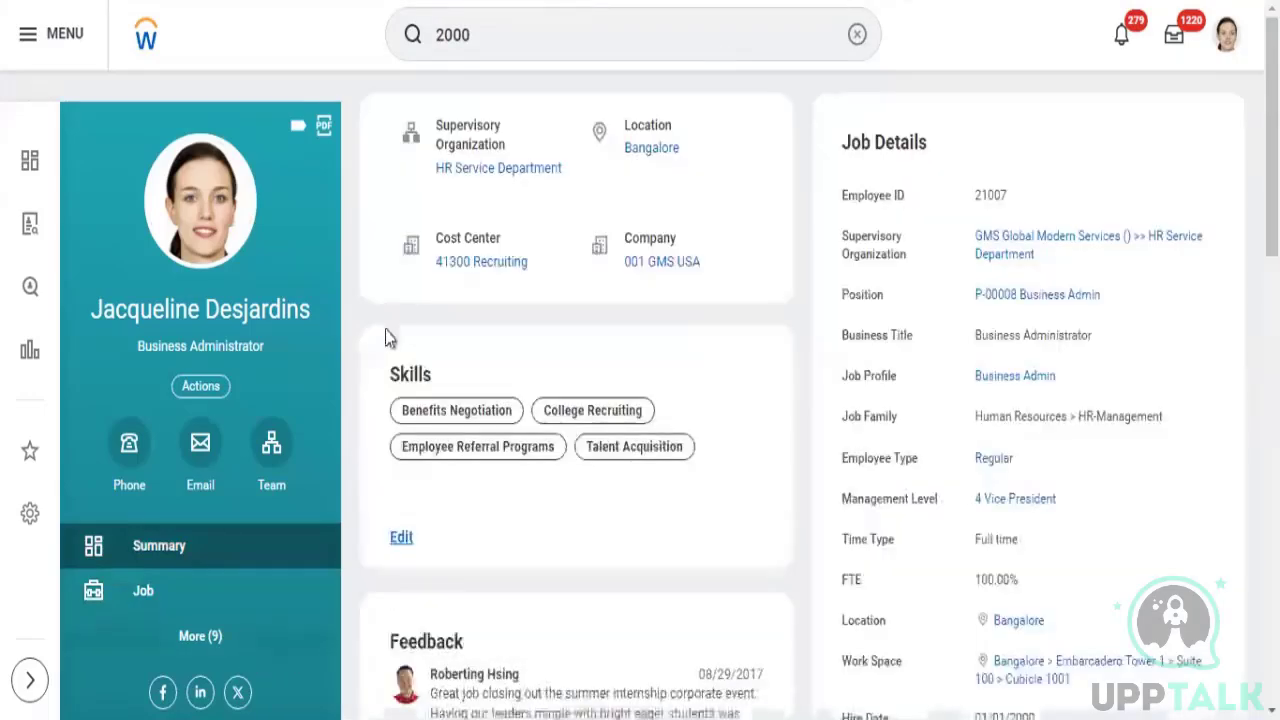
double_click(990, 195)
- Return to the home page and search for the worker by the employee ID from the profile
click(508, 38)
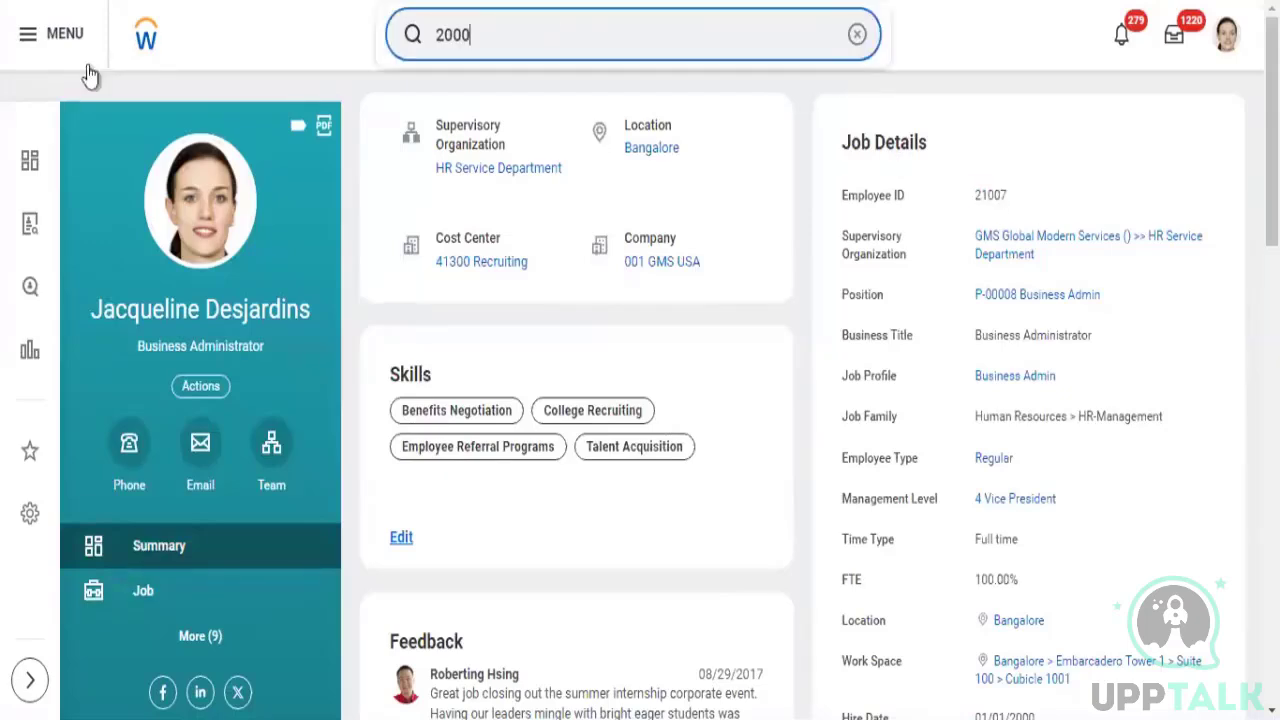
click(148, 42)
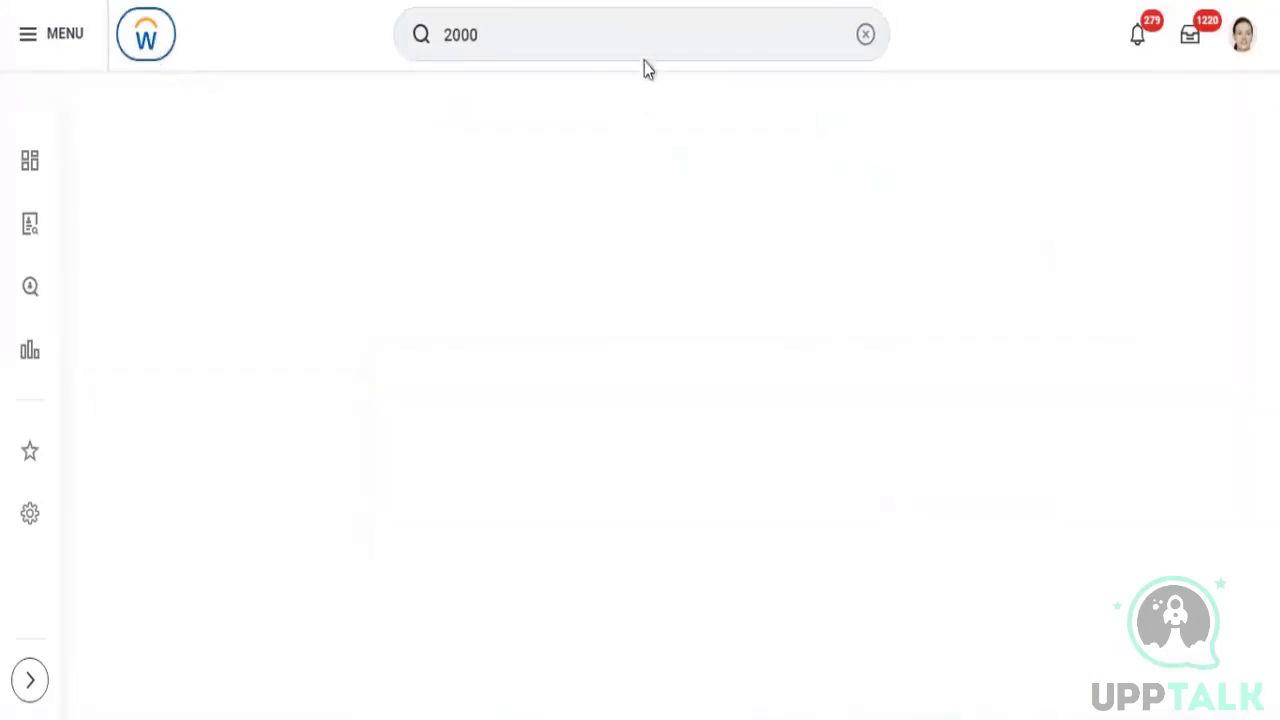
click(534, 35)
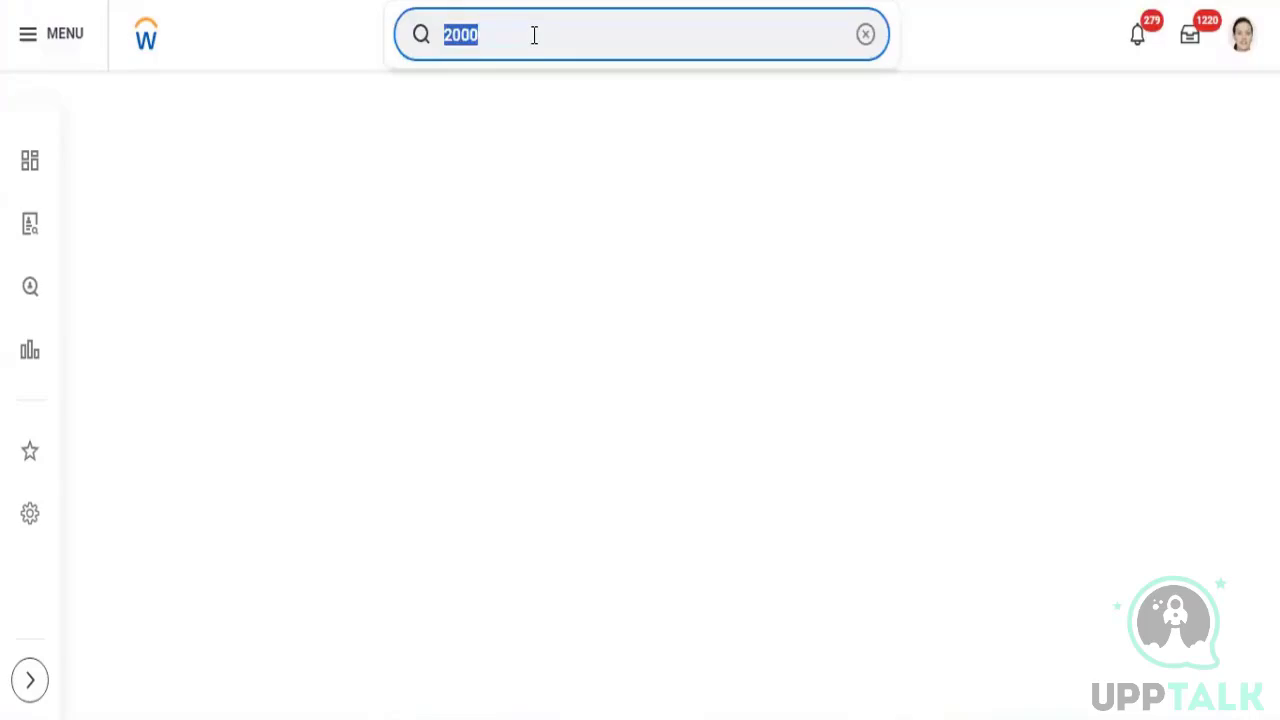
click(534, 35)
text(2)
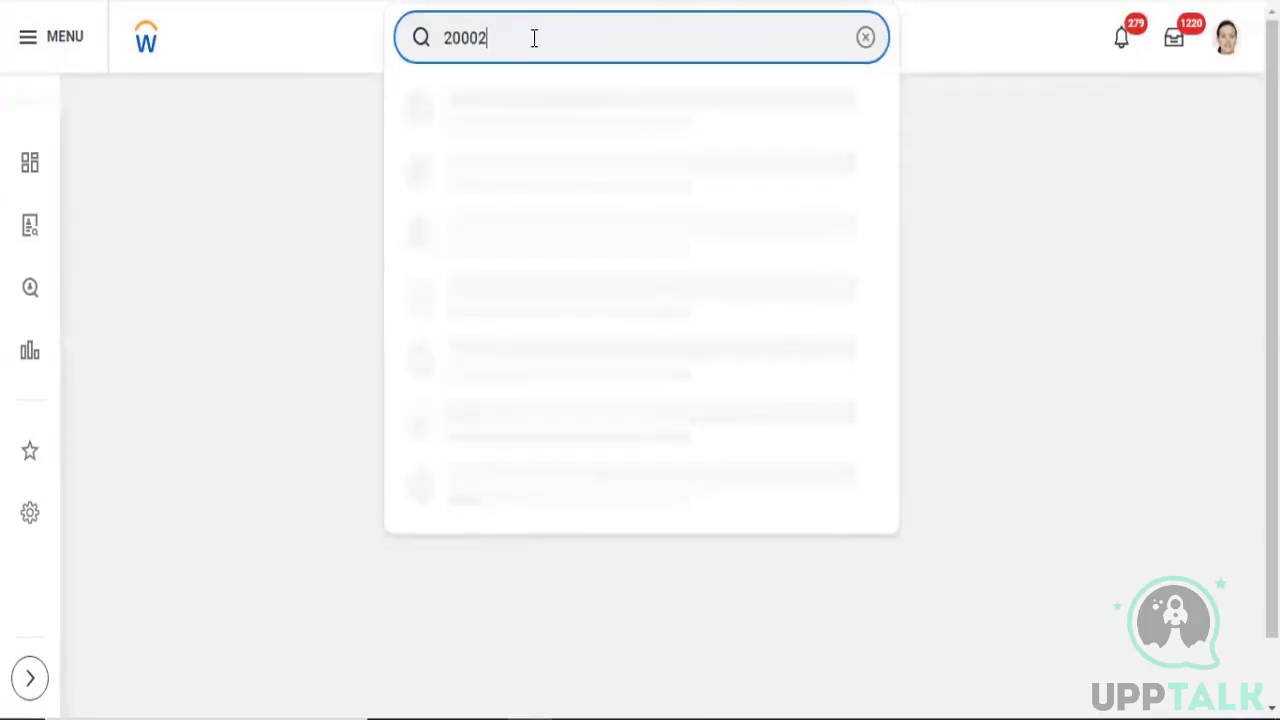
key(BackSpace)
key(BackSpace)
key(BackSpace)
key(BackSpace)
key(BackSpace)
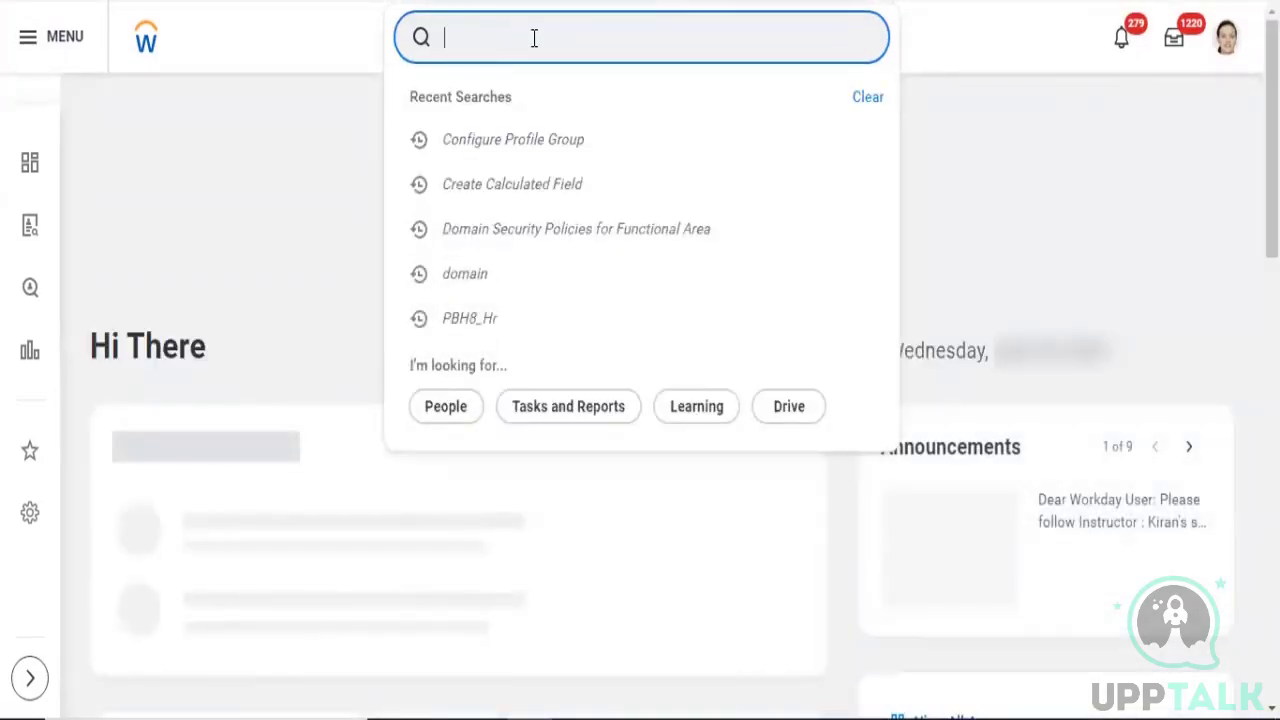
text(21007)
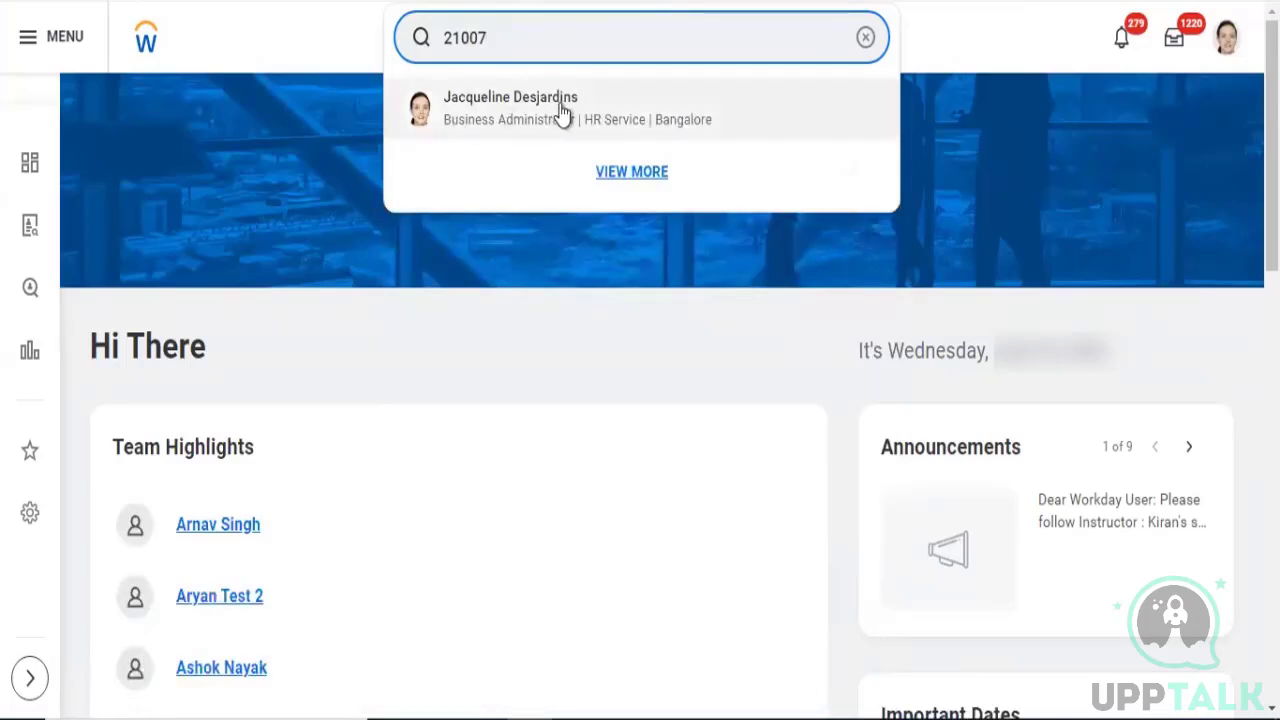
double_click(519, 44)
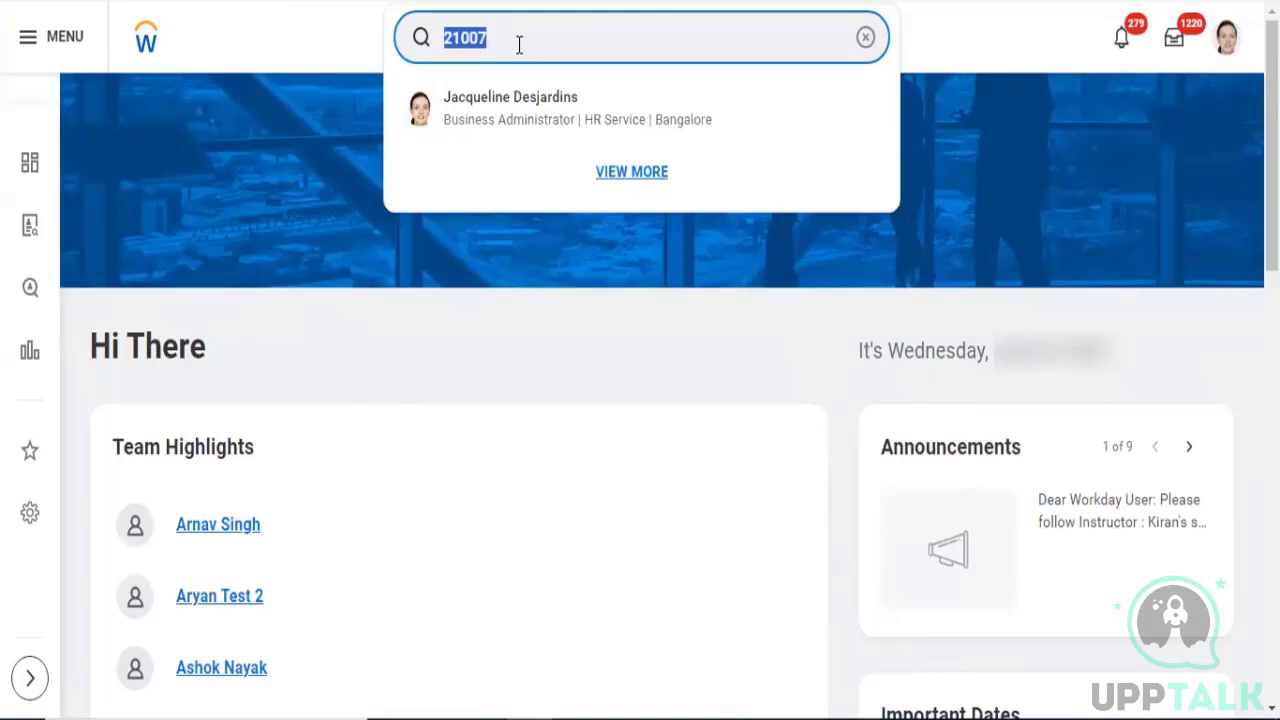
- Open the signed-in worker's own profile from the home page and expand its full section list down to Feedback
click(145, 40)
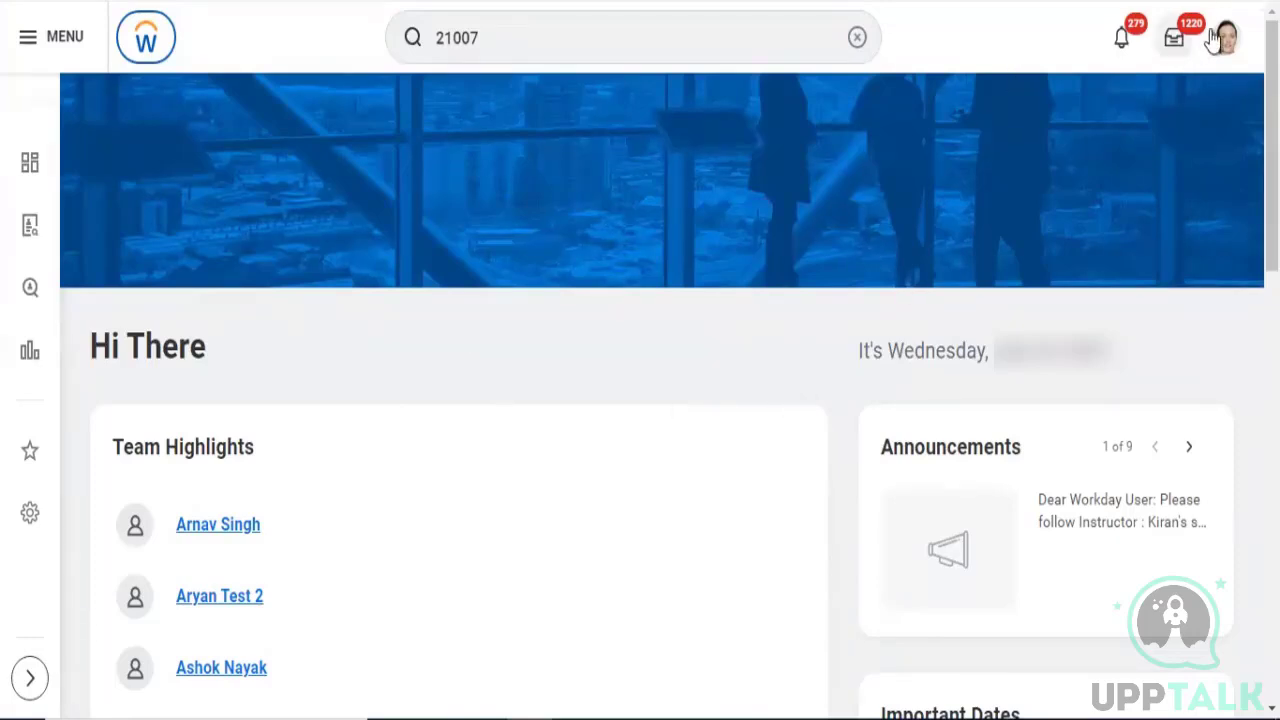
click(1233, 50)
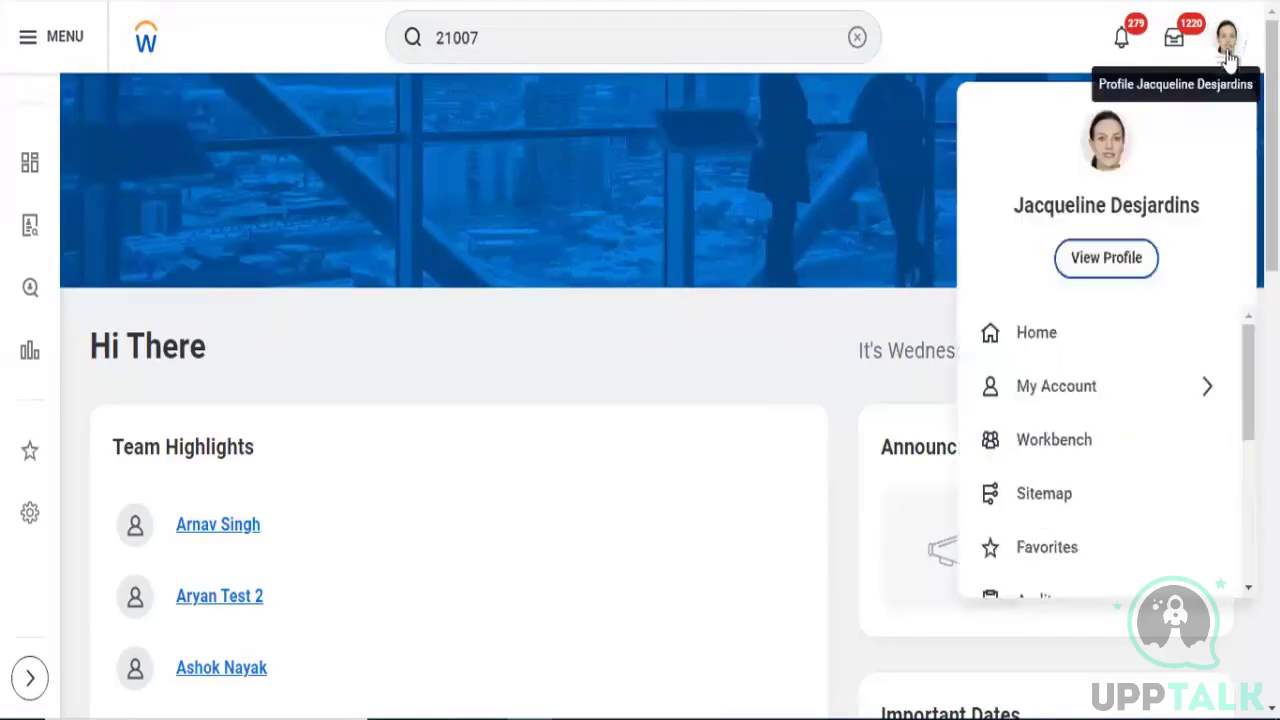
click(1118, 272)
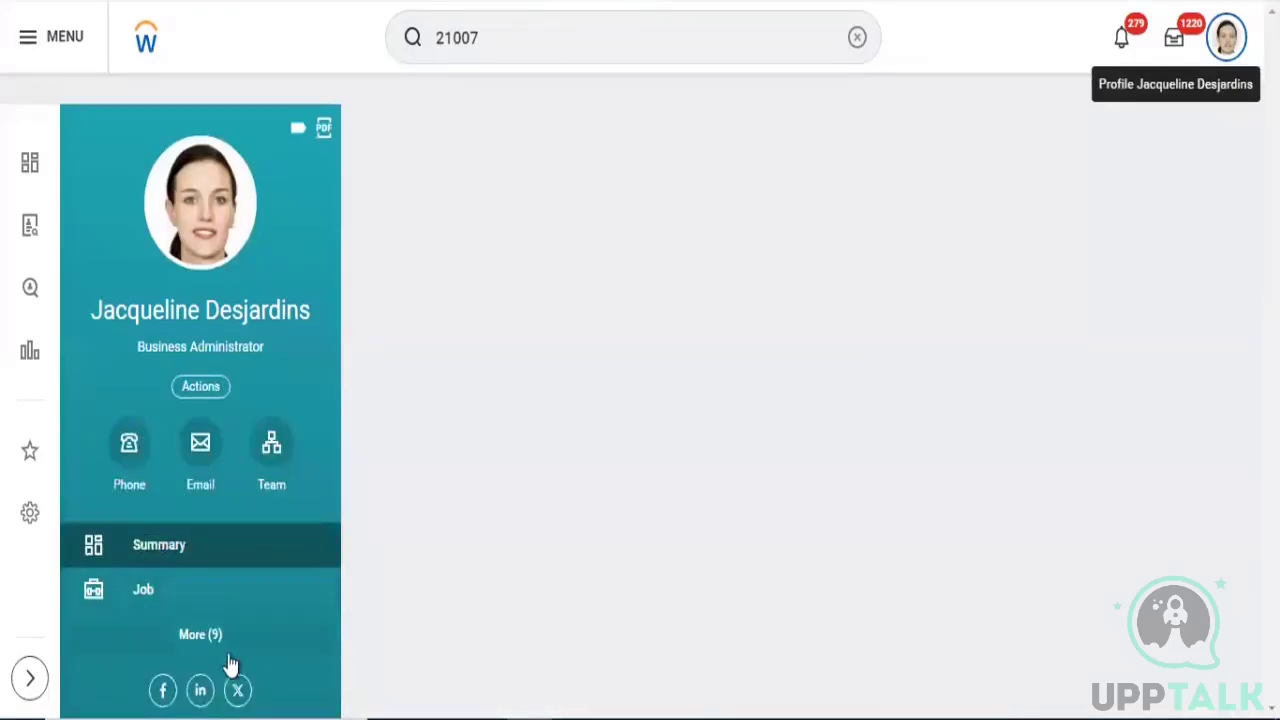
click(204, 640)
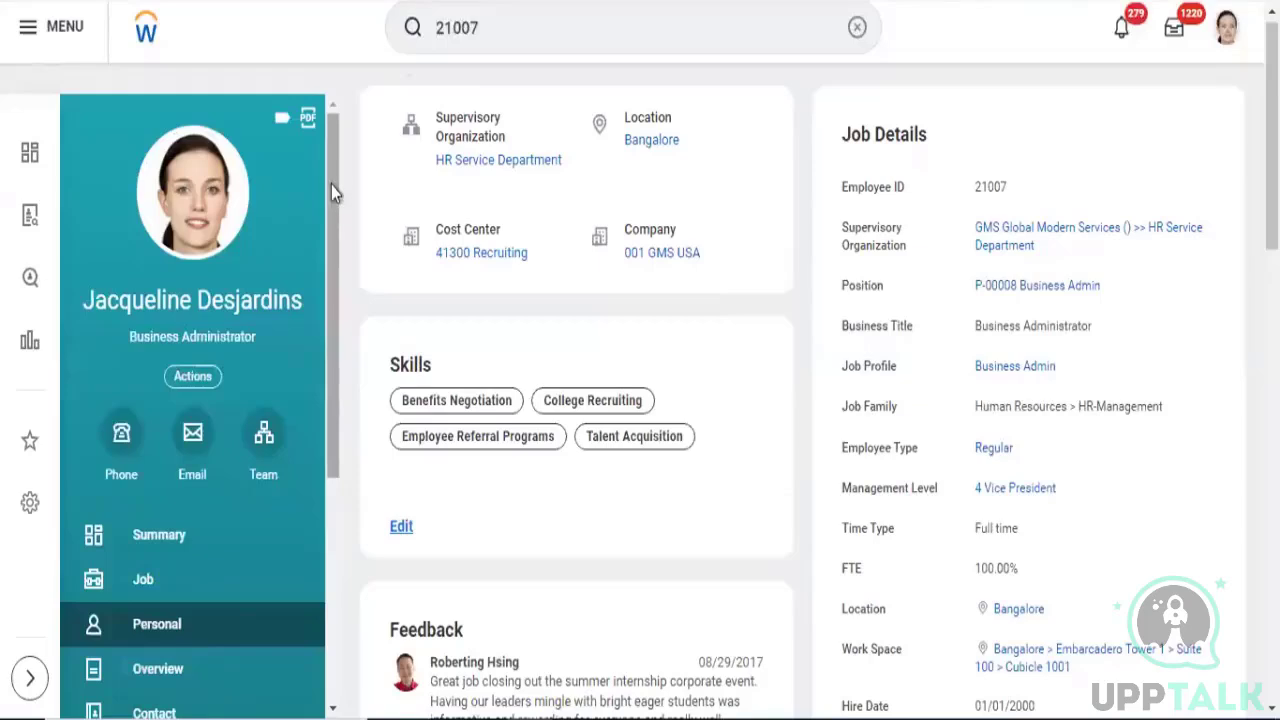
drag(331, 185, 348, 458)
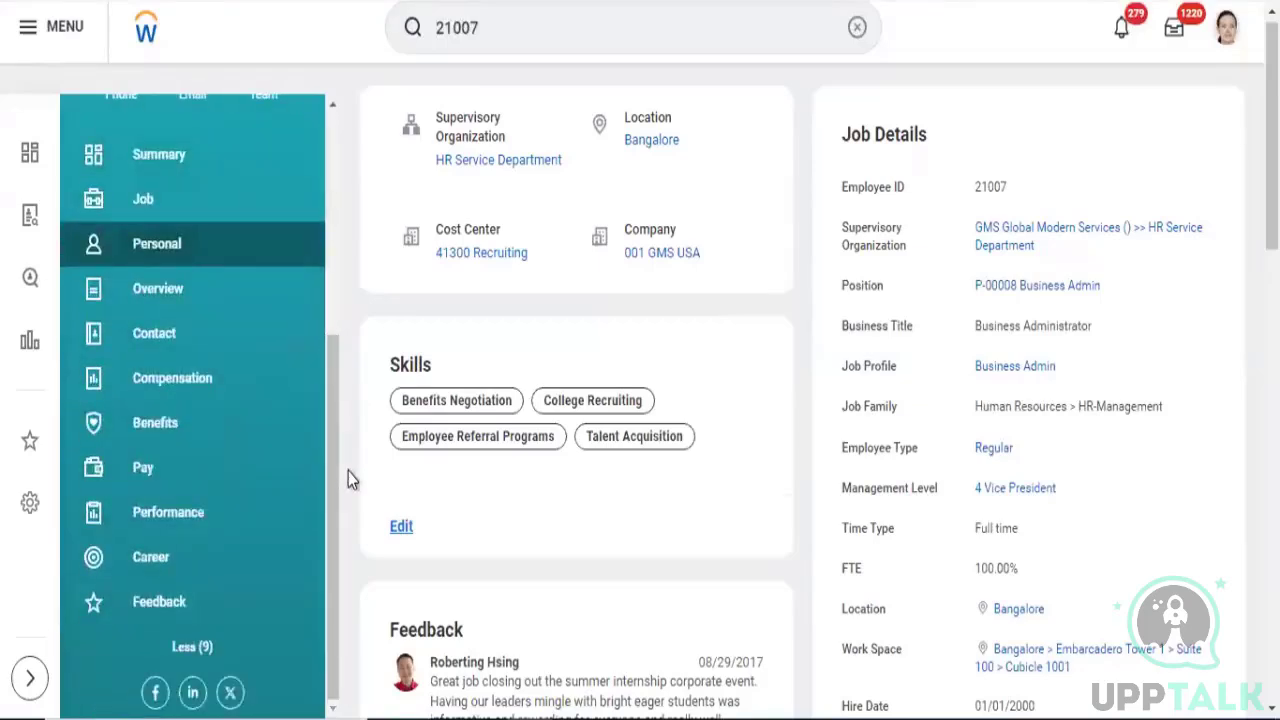
- Examine the Job Details in the profile's Summary section, and open the Job section
click(163, 156)
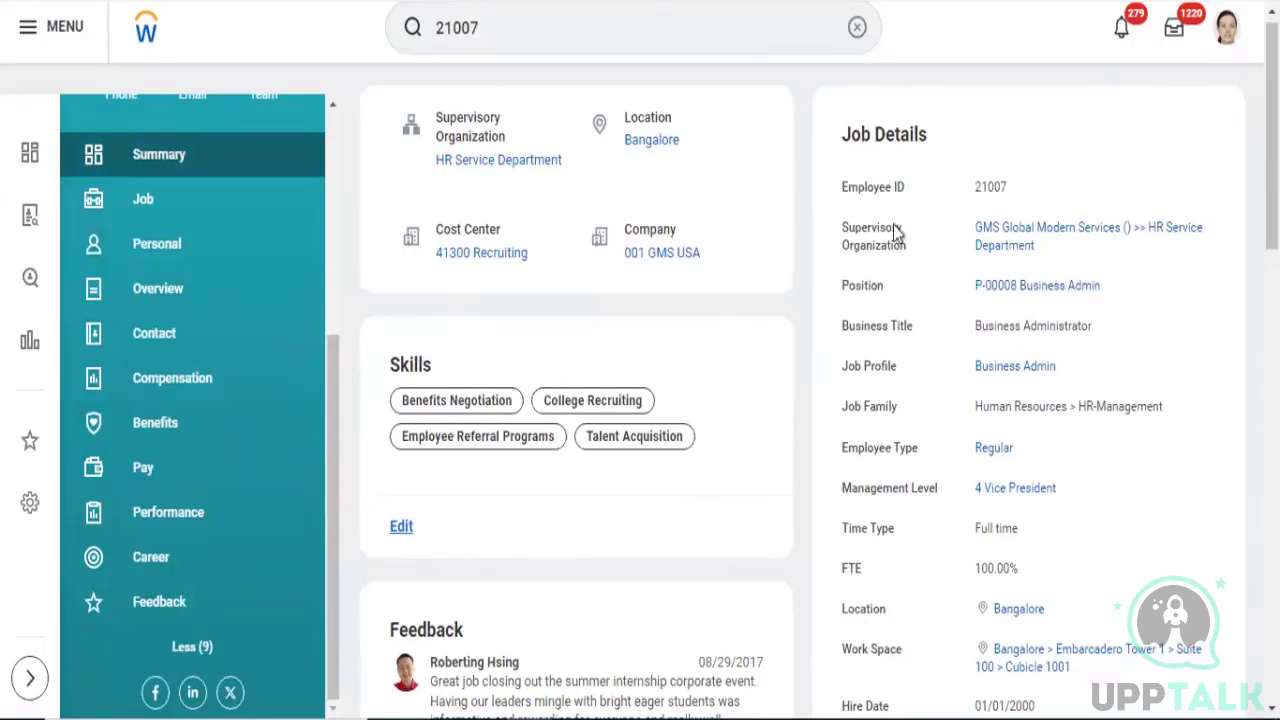
drag(842, 128, 898, 265)
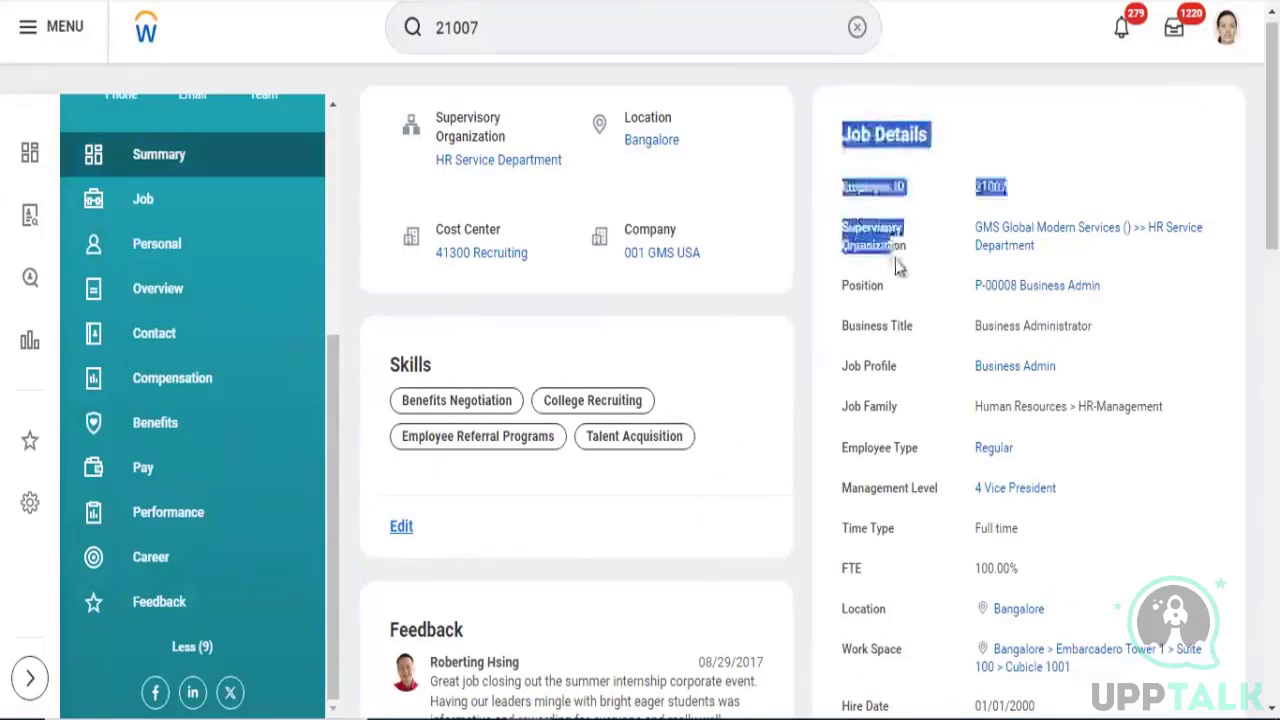
click(895, 269)
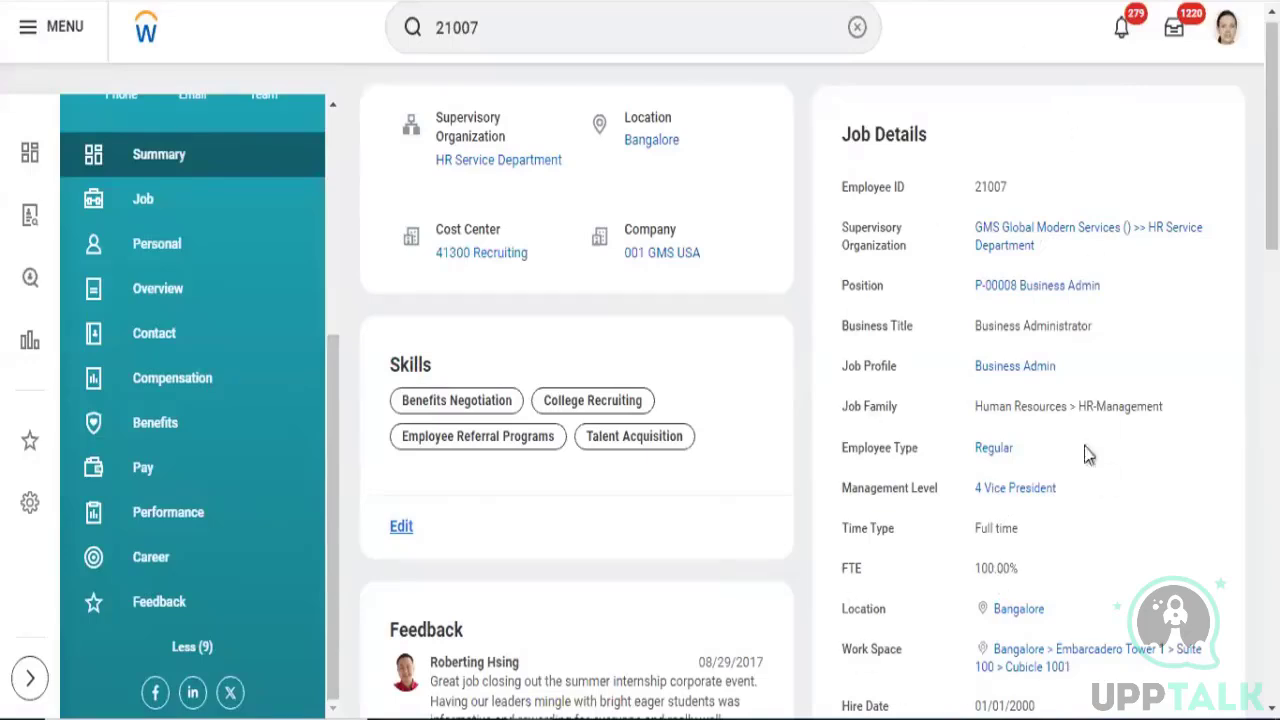
click(243, 221)
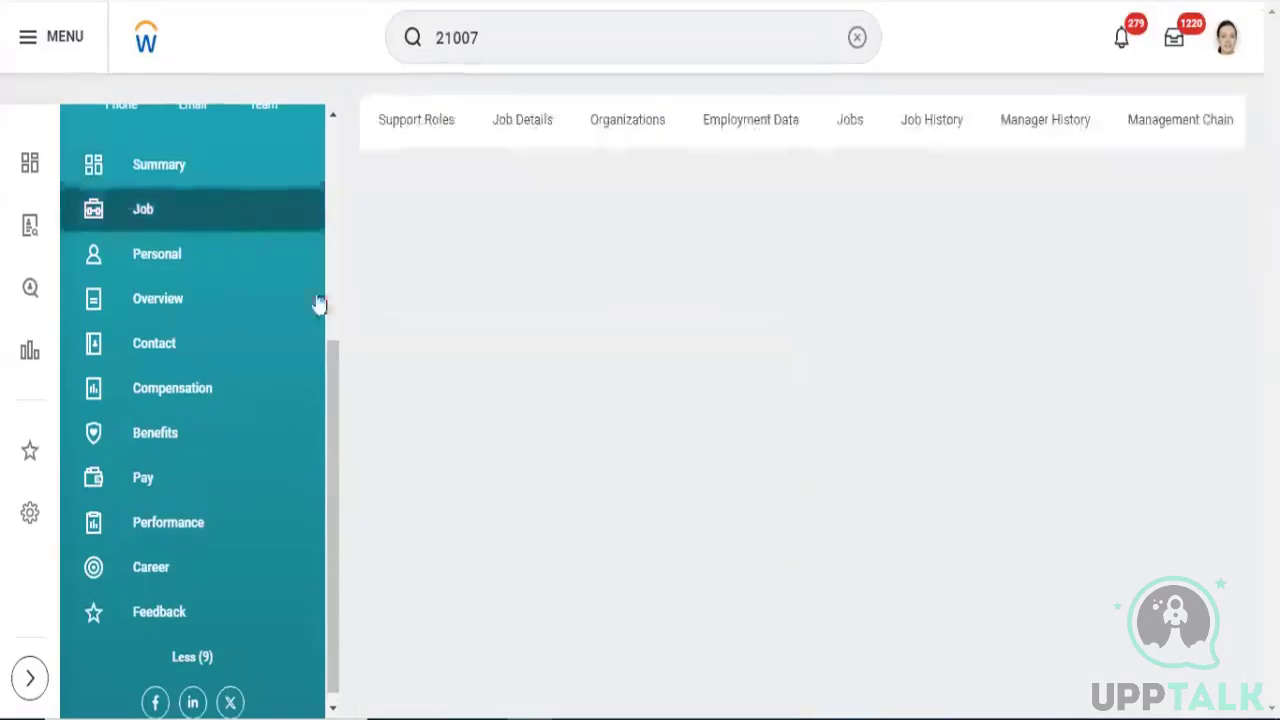
- Check the Job section's Organizations and Job Details reports, and examine the Supervisory Organization under Job Details
click(532, 134)
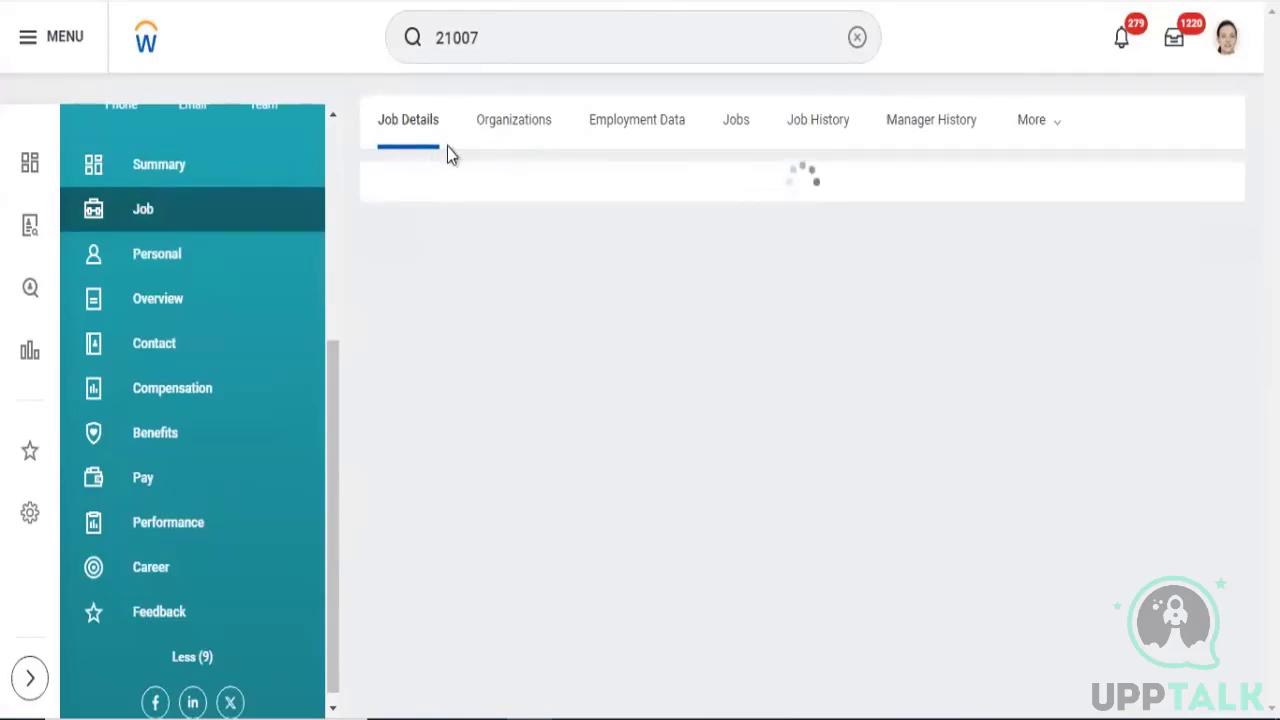
click(517, 145)
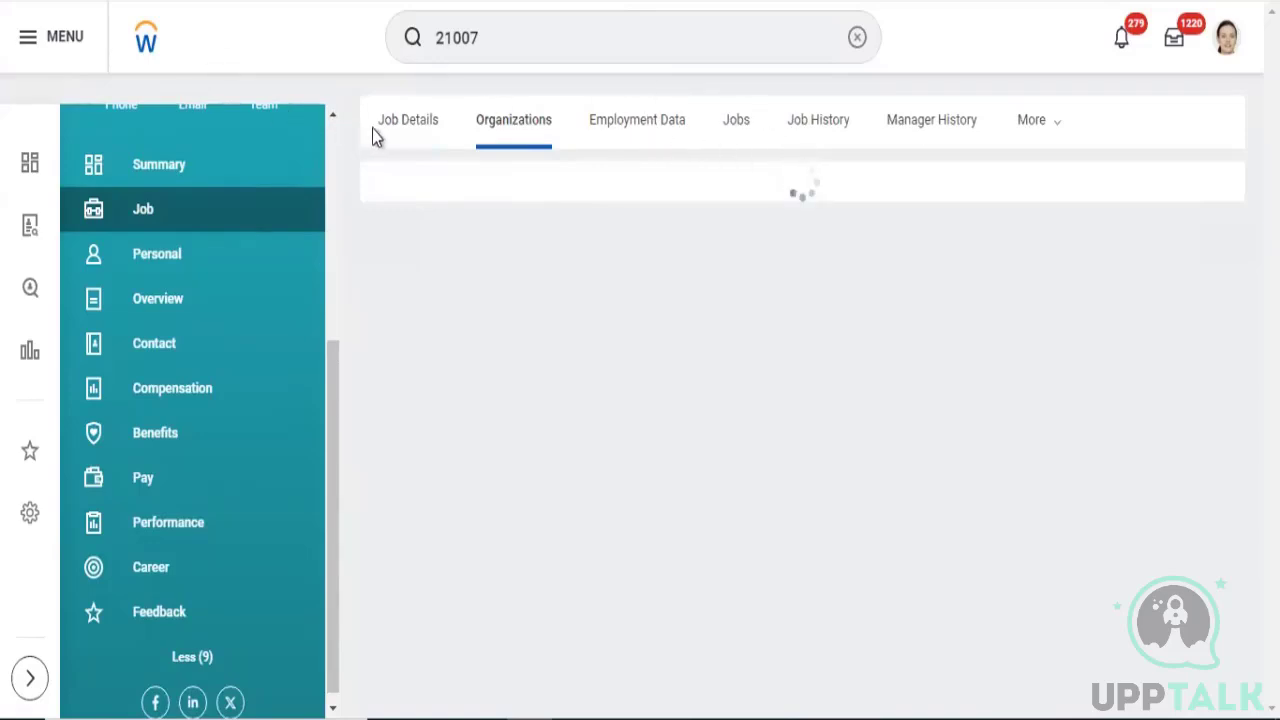
click(405, 142)
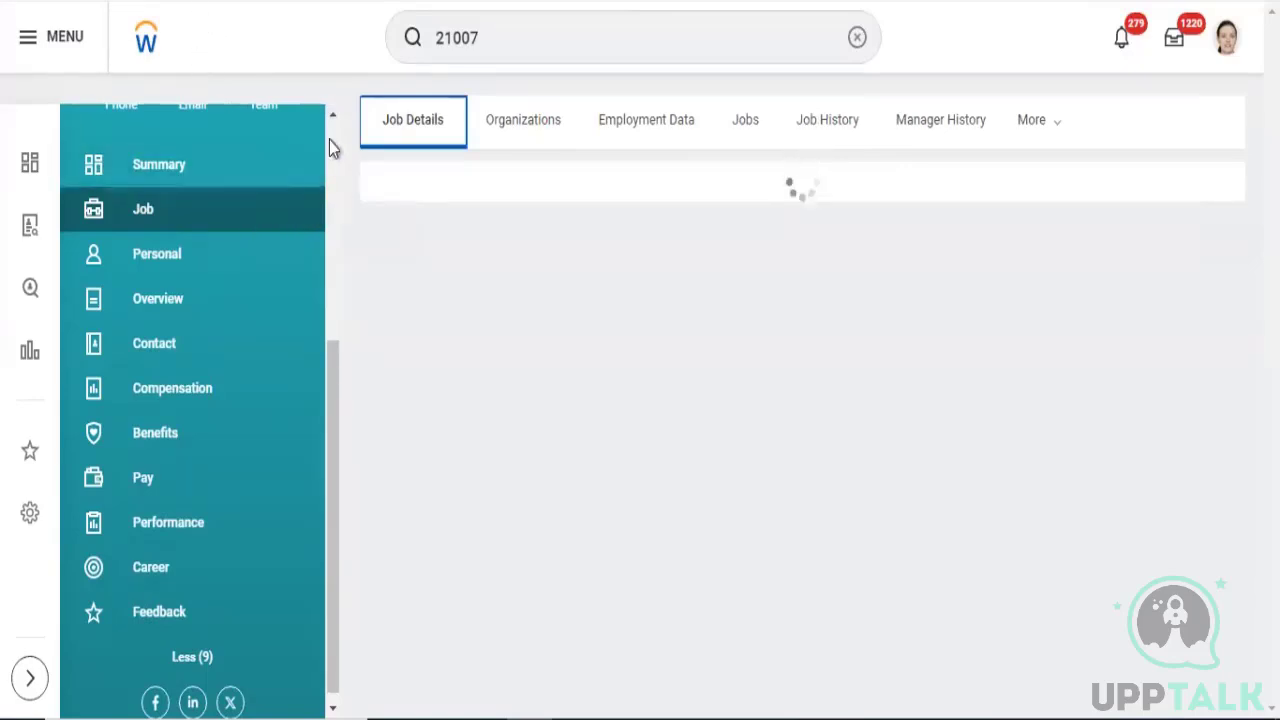
scroll(329, 142, up, 5)
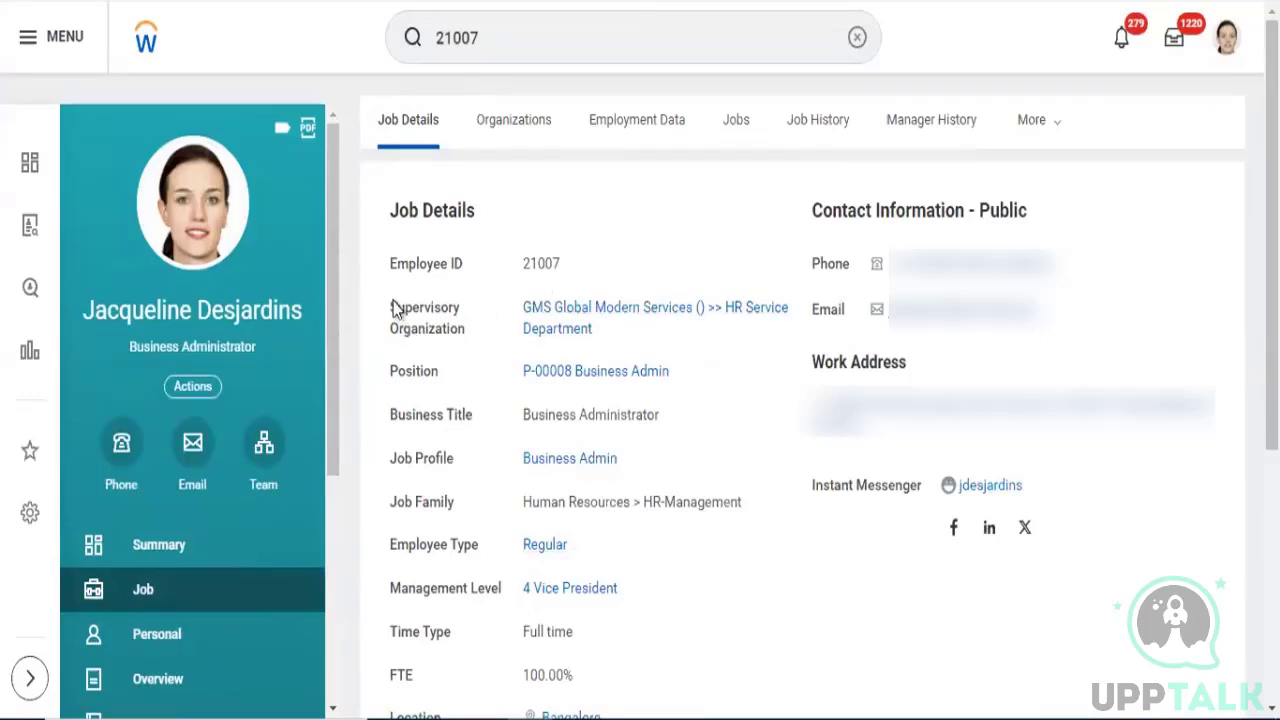
drag(388, 300, 698, 339)
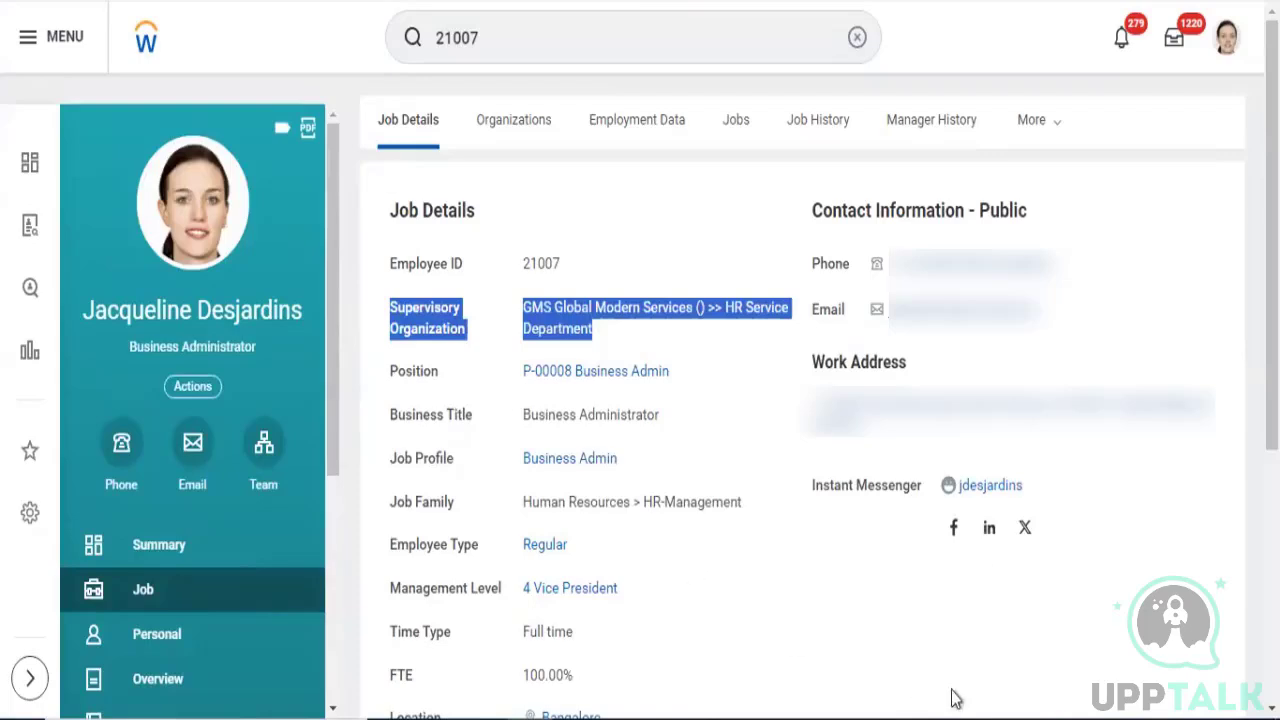
click(660, 580)
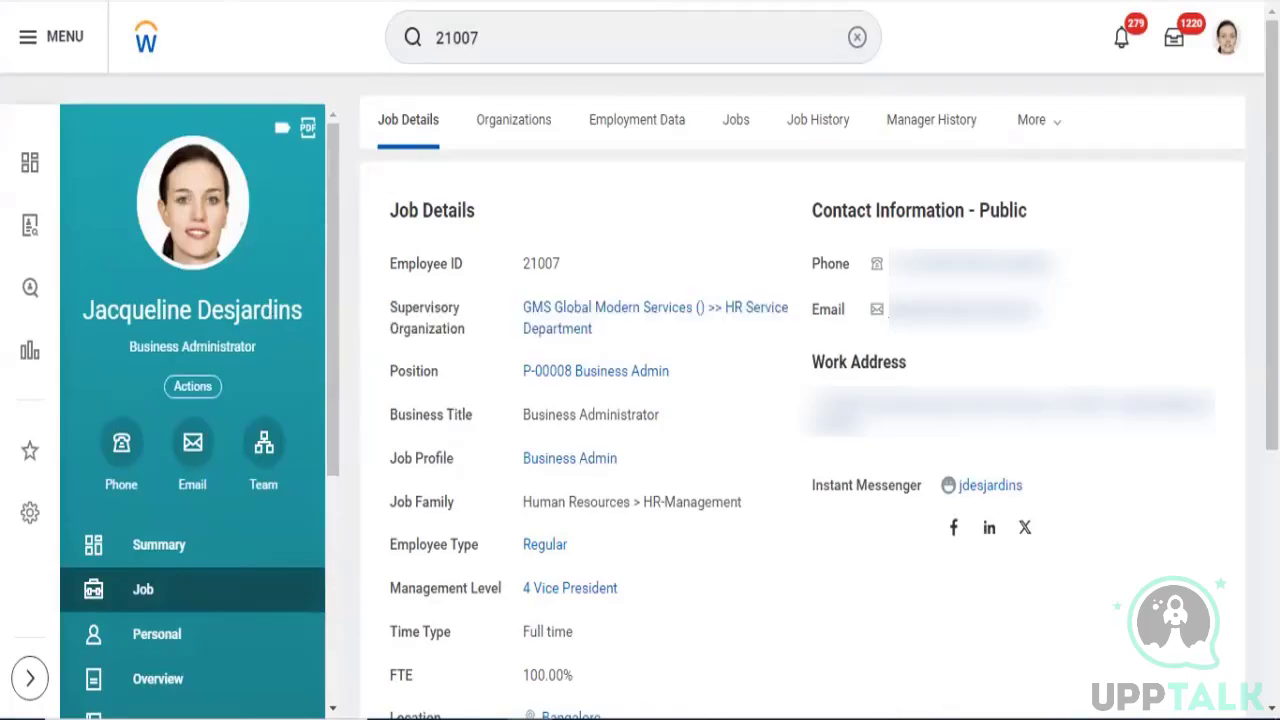
- Look over the Job Details heading, and open the profile's Personal and Overview sections
scroll(307, 455, down, 2)
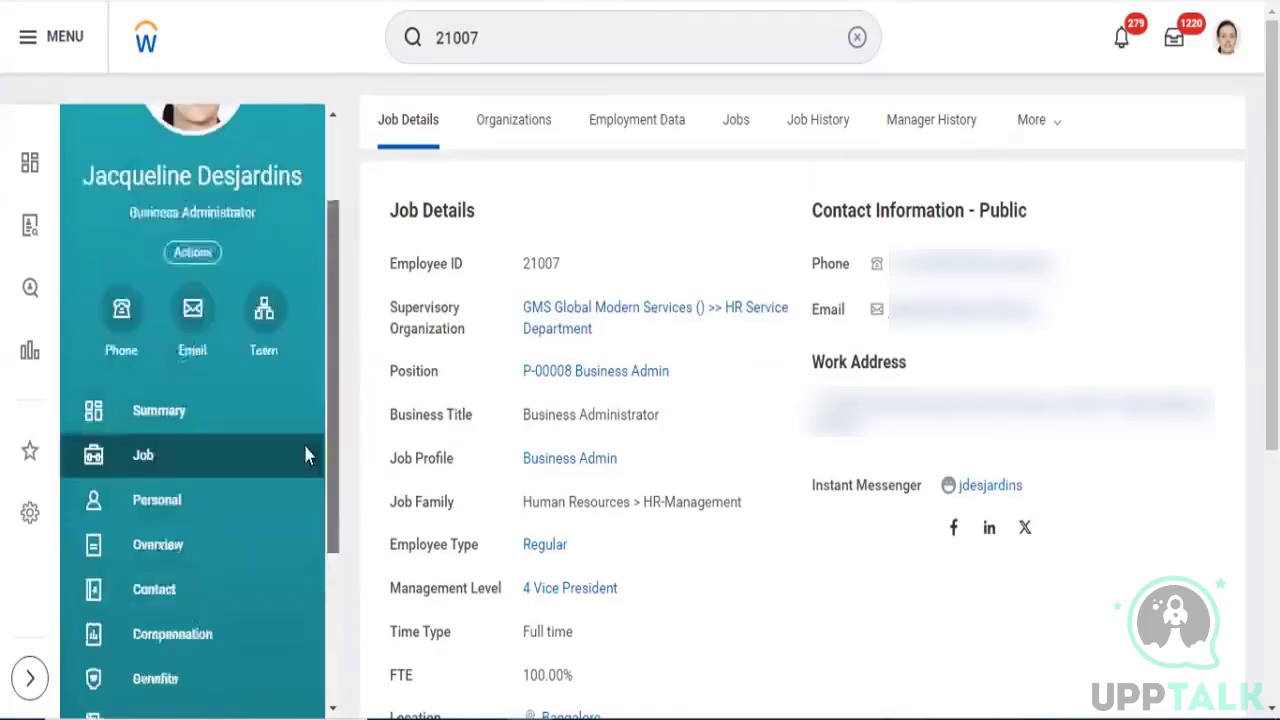
scroll(307, 455, down, 4)
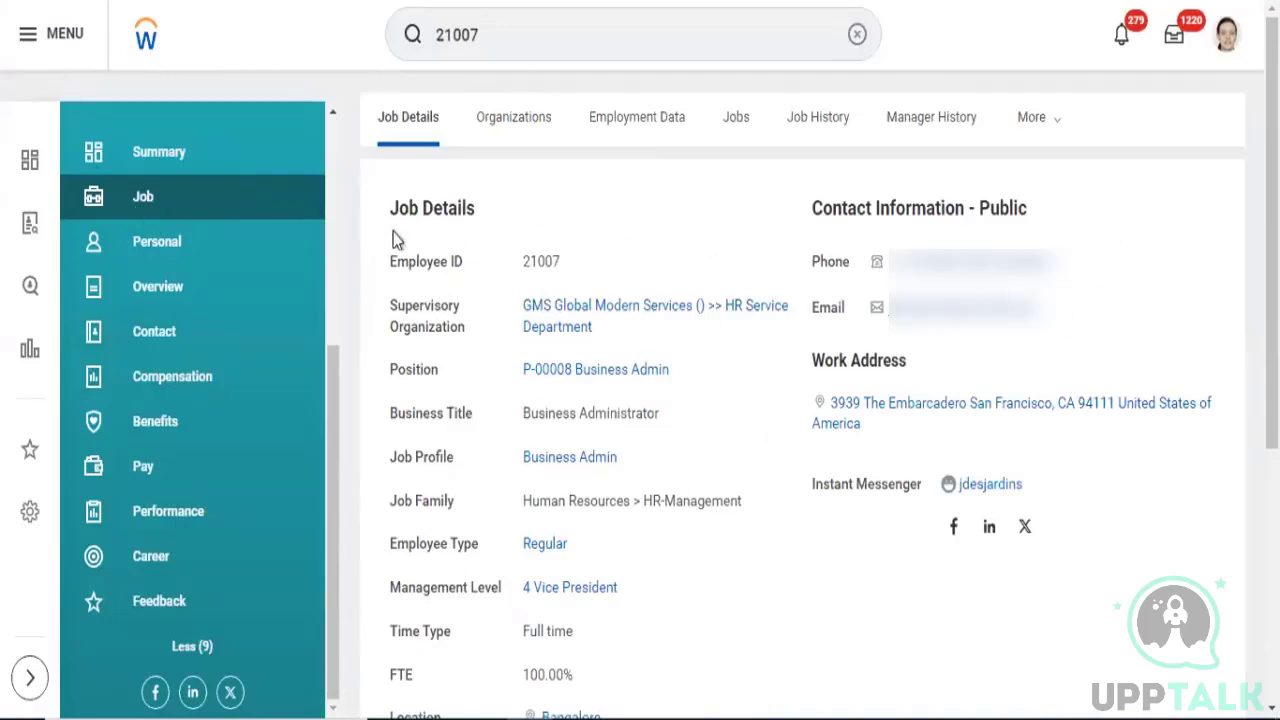
drag(362, 200, 592, 230)
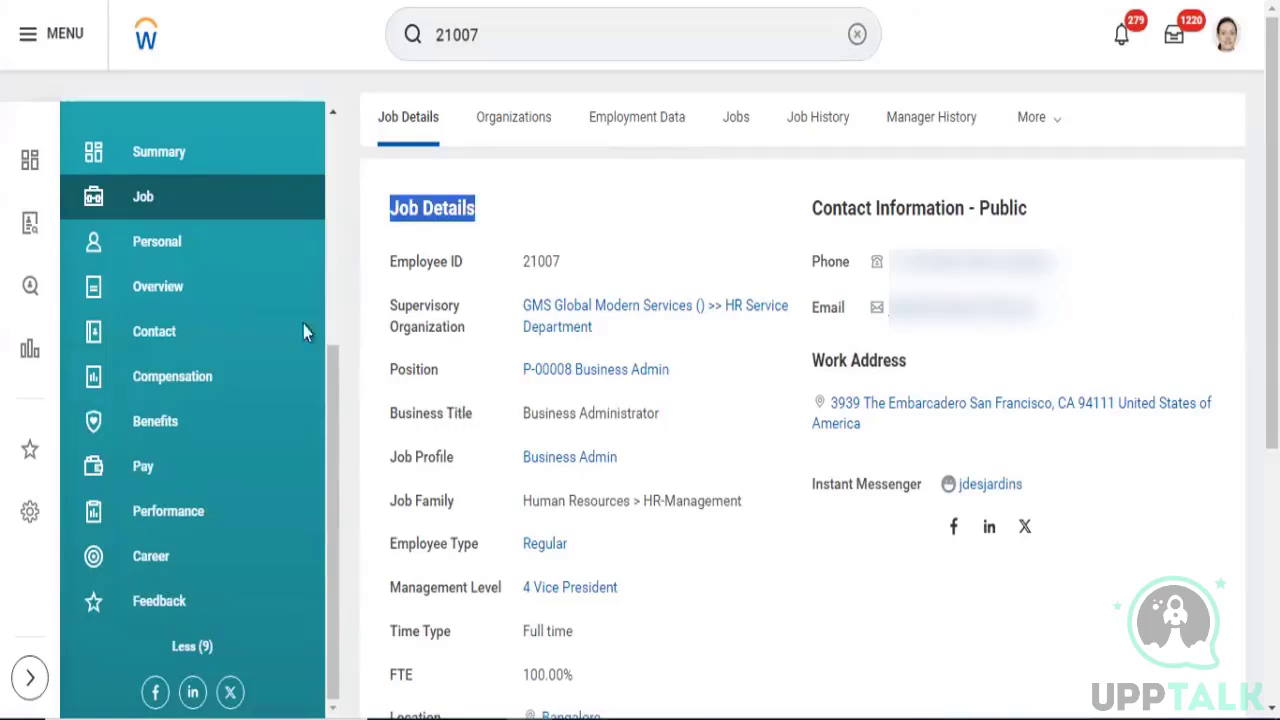
click(210, 250)
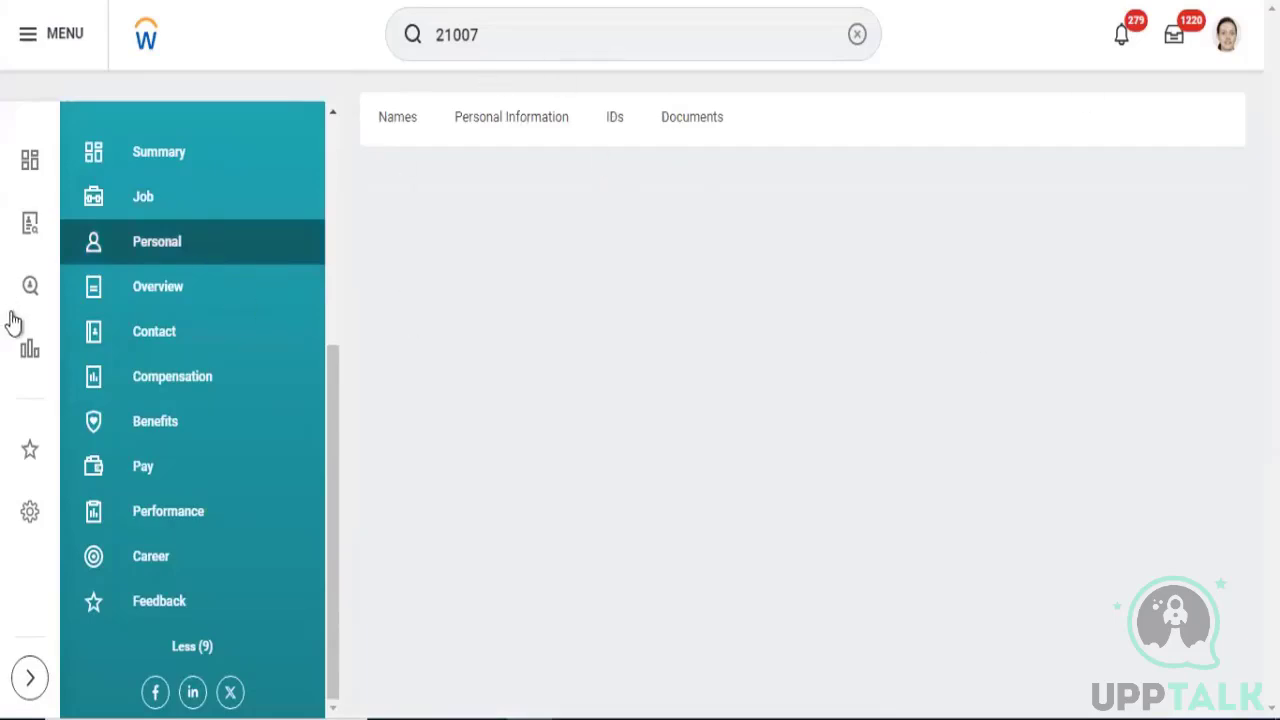
click(137, 291)
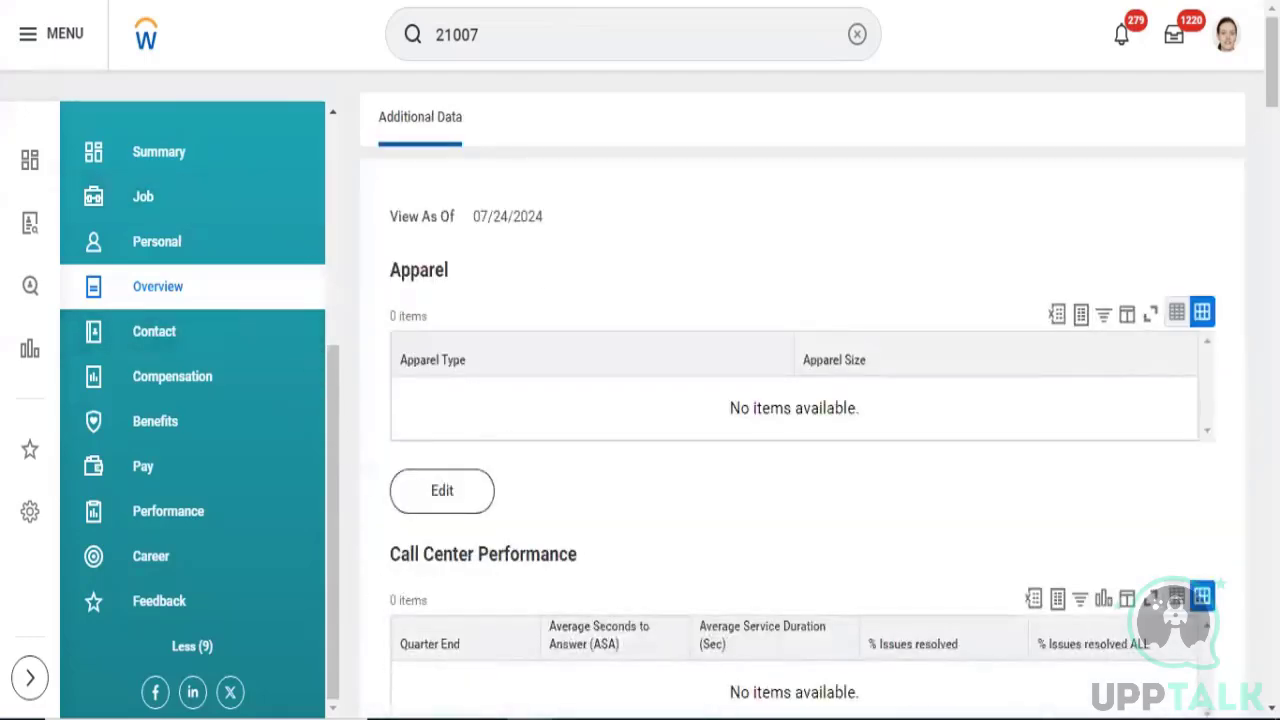
- Return to the home page, open the signed-in worker's own profile and expand its full section list
click(146, 42)
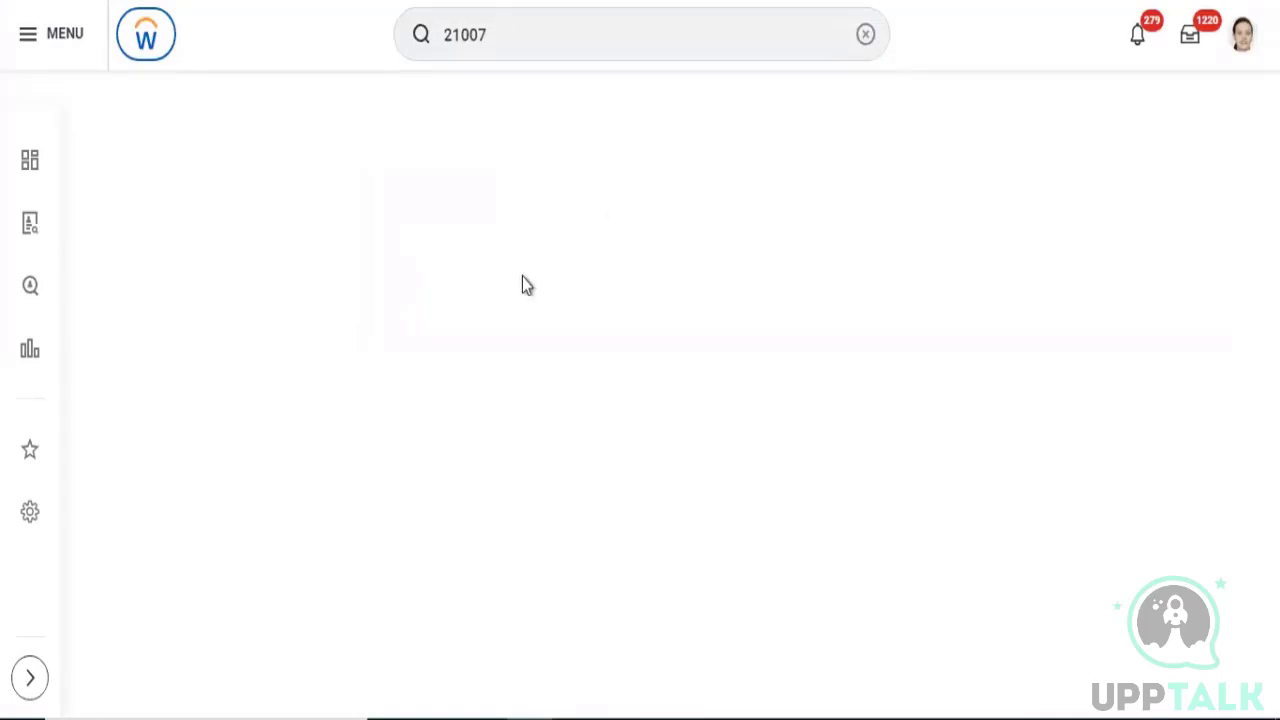
mouse_move(530, 718)
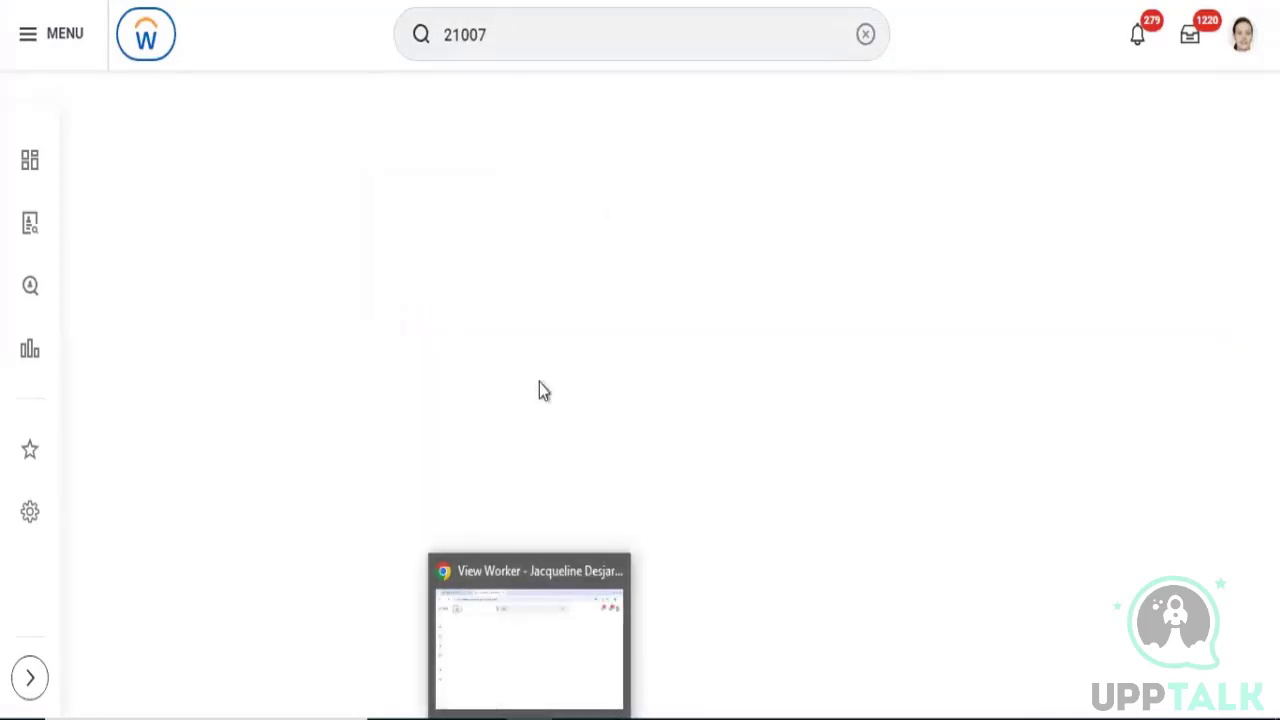
click(287, 717)
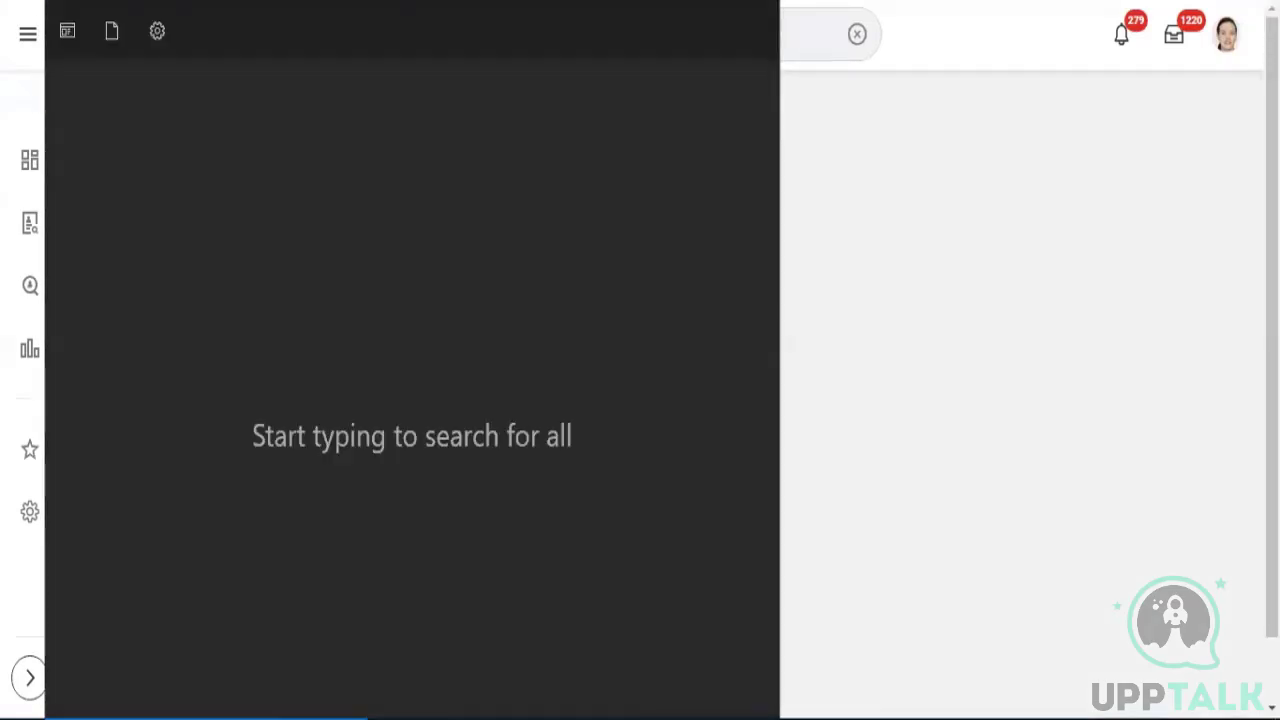
click(1228, 50)
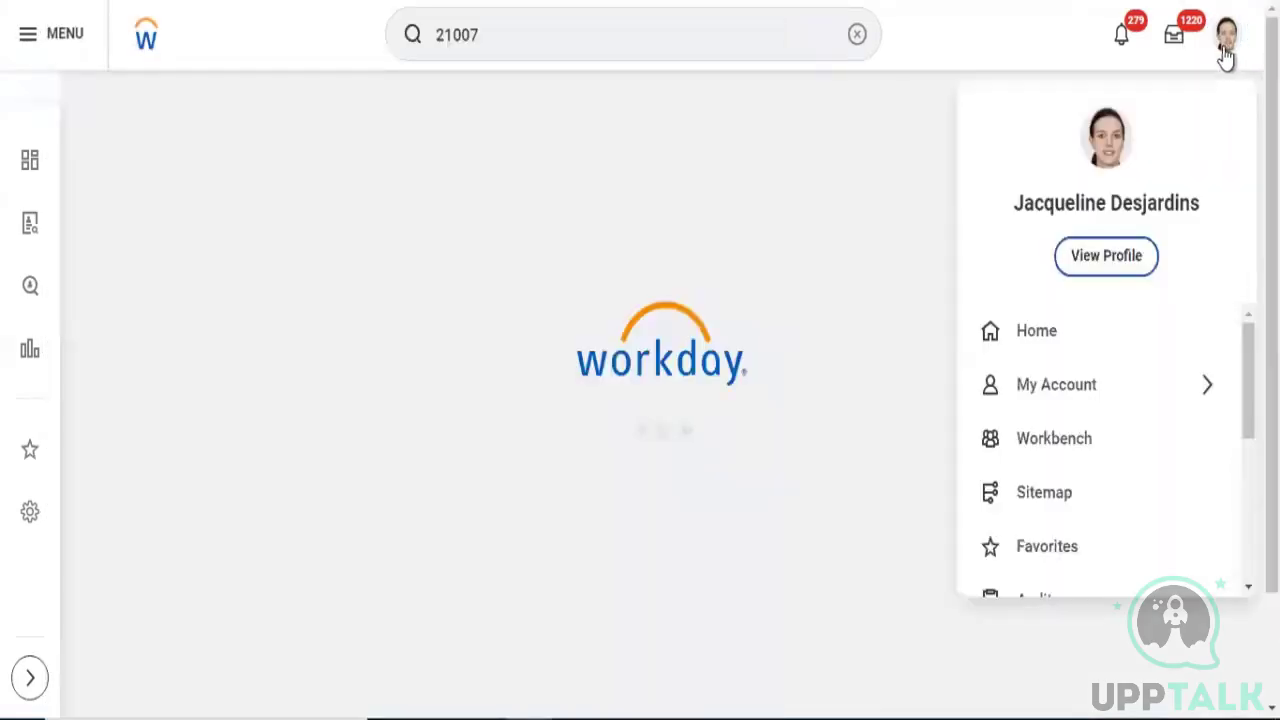
click(1122, 270)
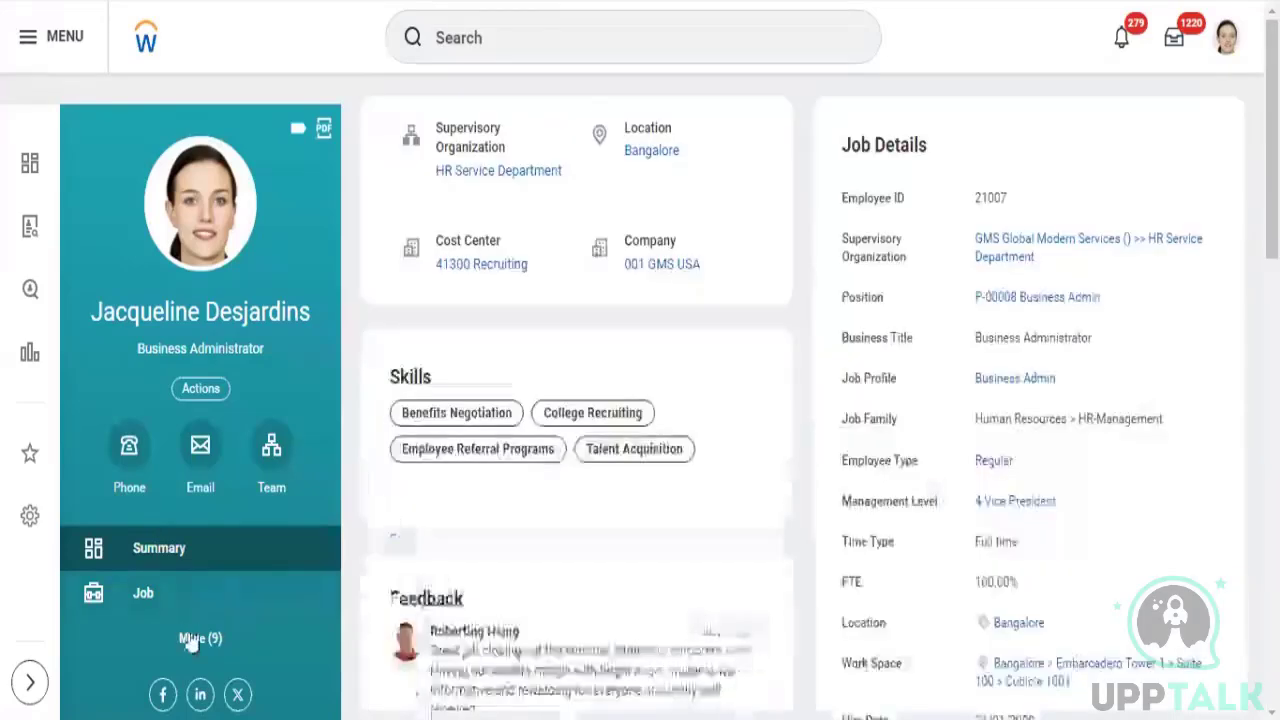
click(192, 640)
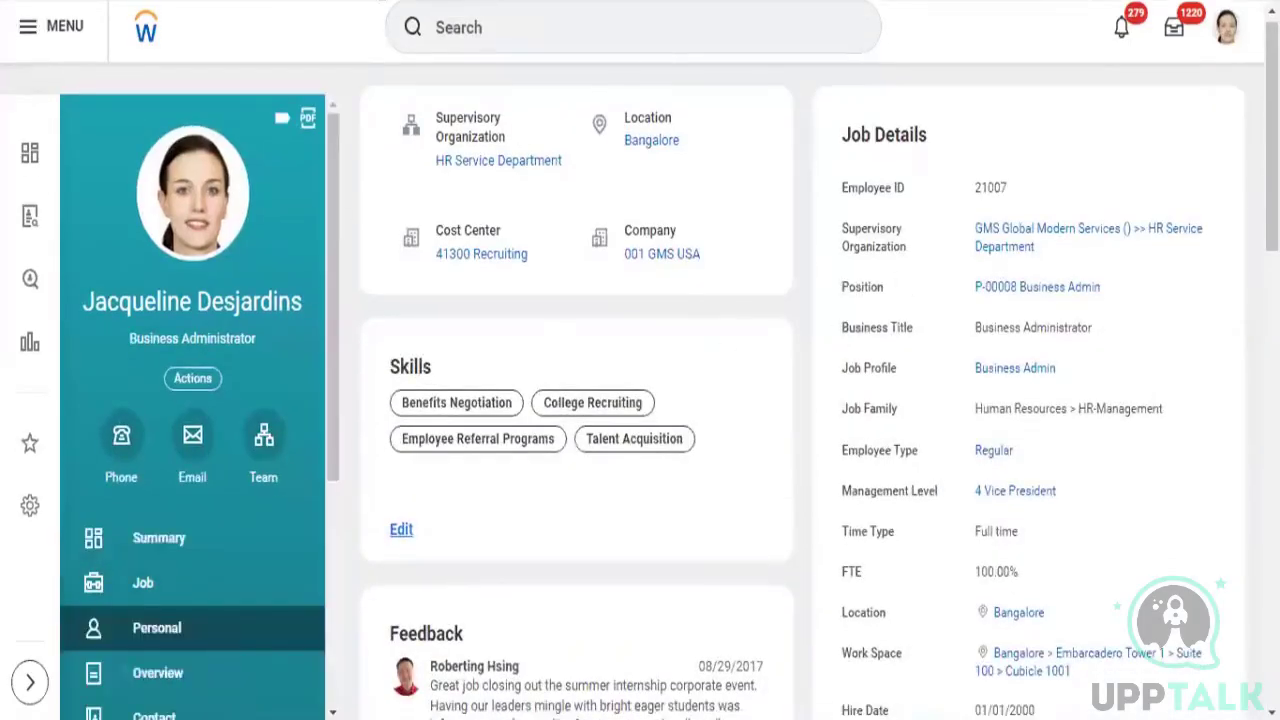
- View the profile's Summary section, and open the Job section to examine the worker's Supervisory Organization
scroll(640, 380, up, 1)
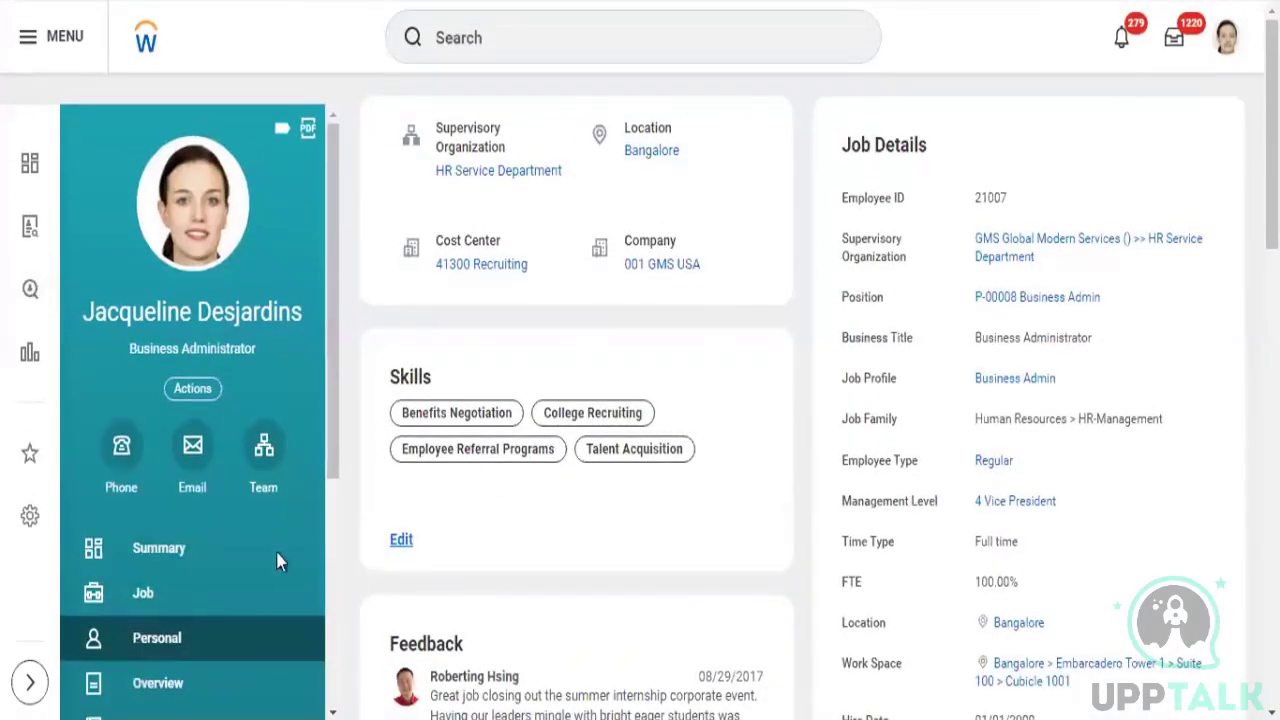
click(165, 563)
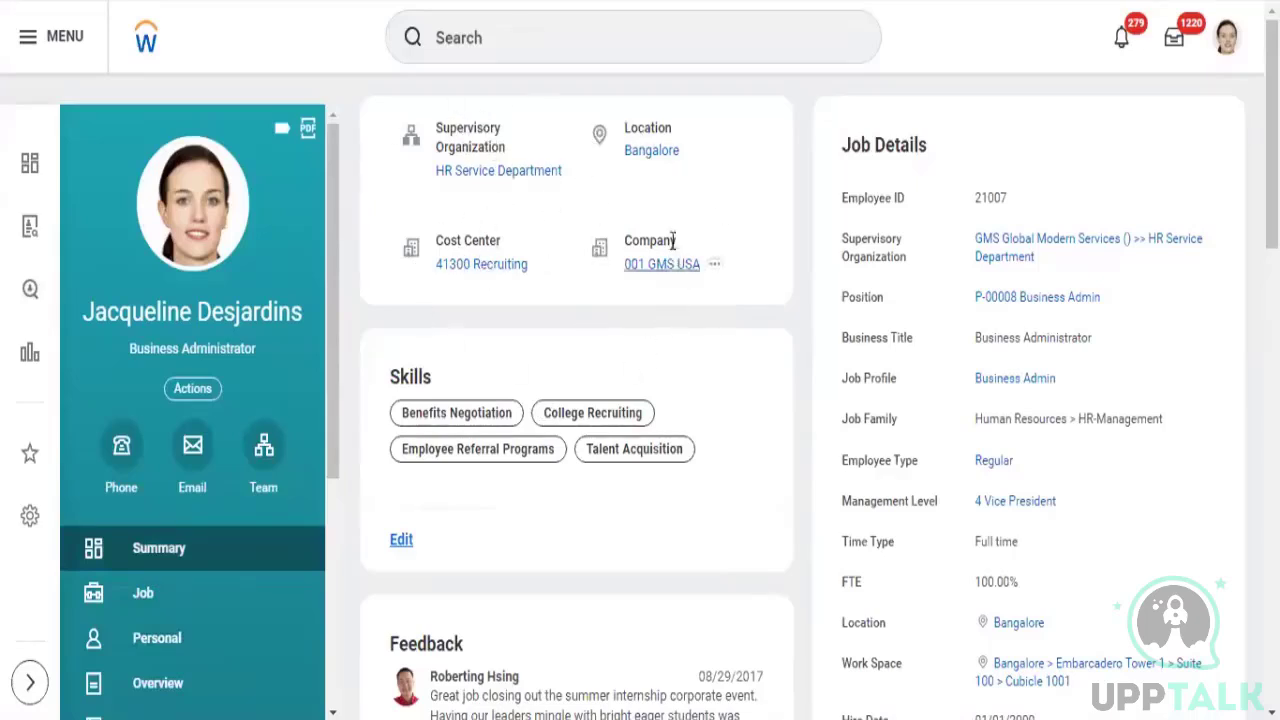
click(142, 595)
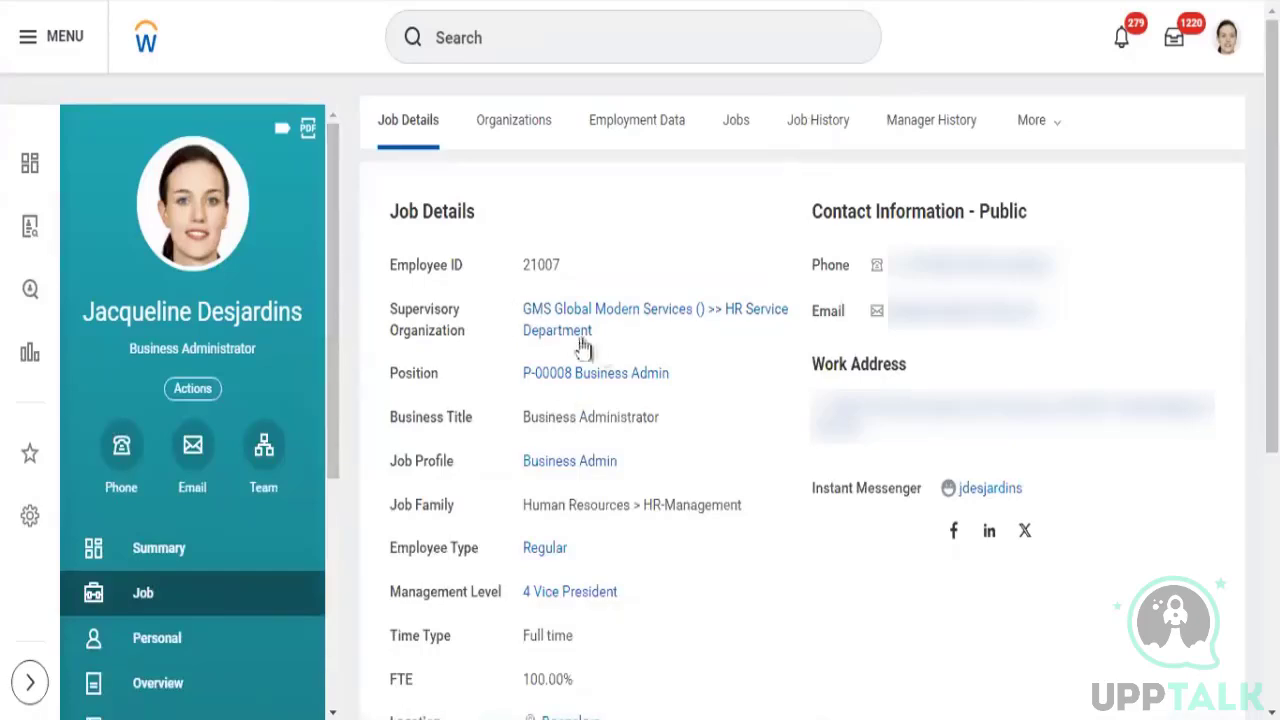
drag(509, 308, 608, 349)
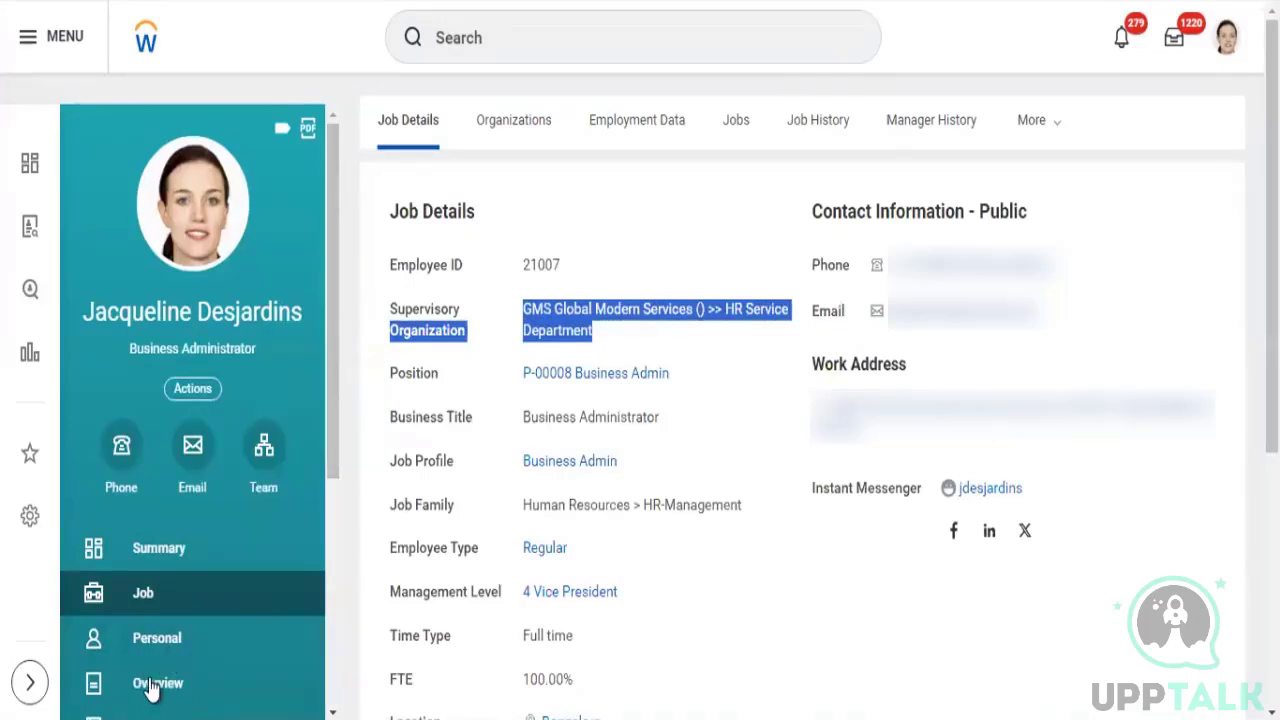
- Open the profile's Overview section and look through all the custom objects under Additional Data
scroll(151, 686, down, 1)
click(249, 636)
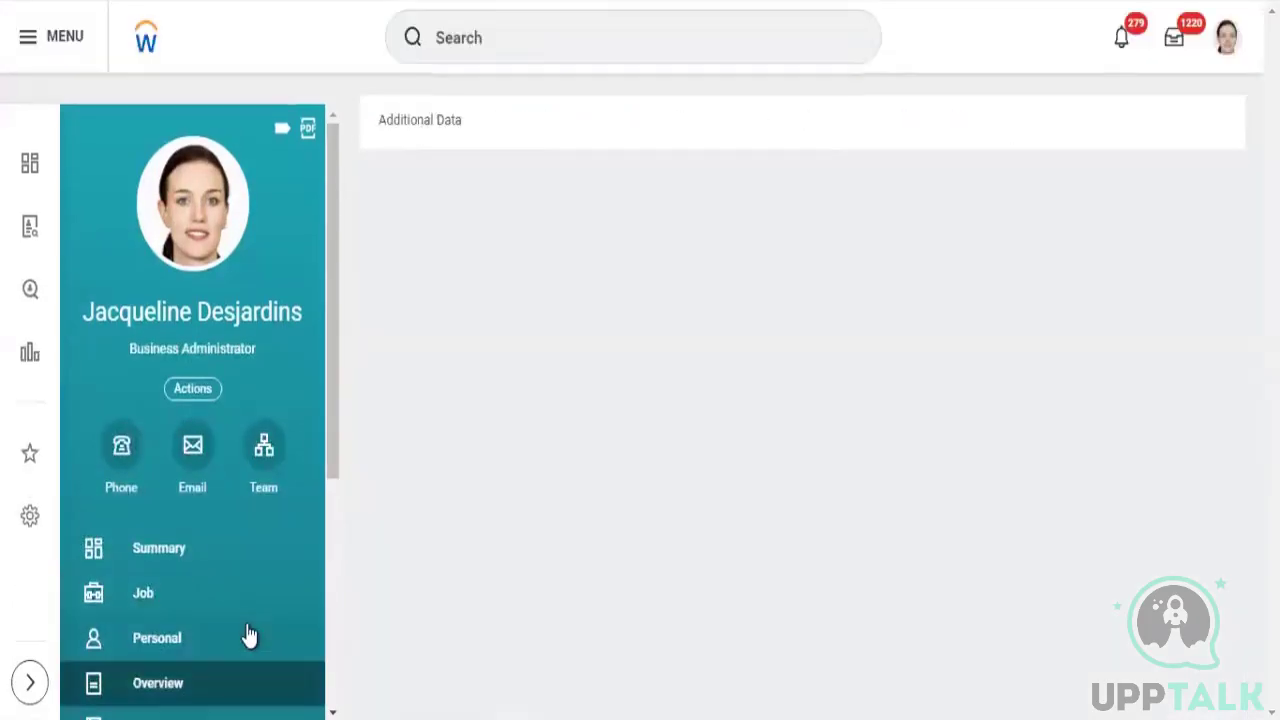
click(157, 690)
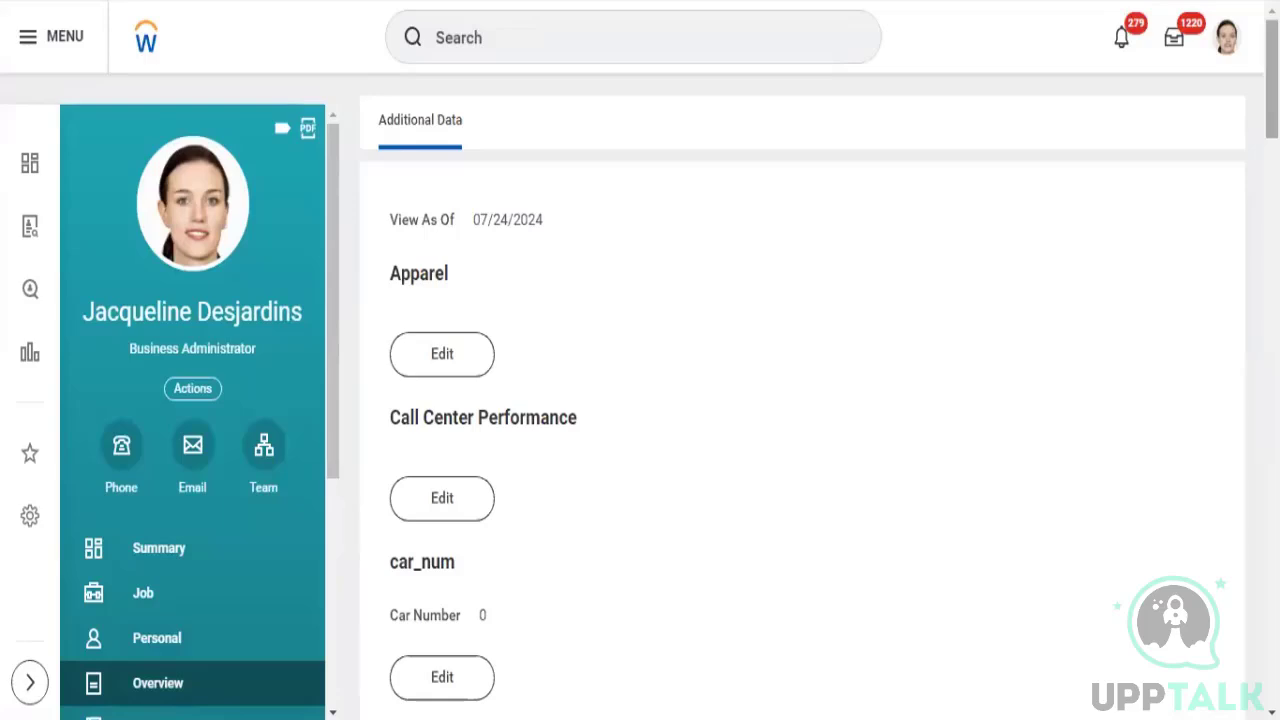
scroll(800, 400, down, 20)
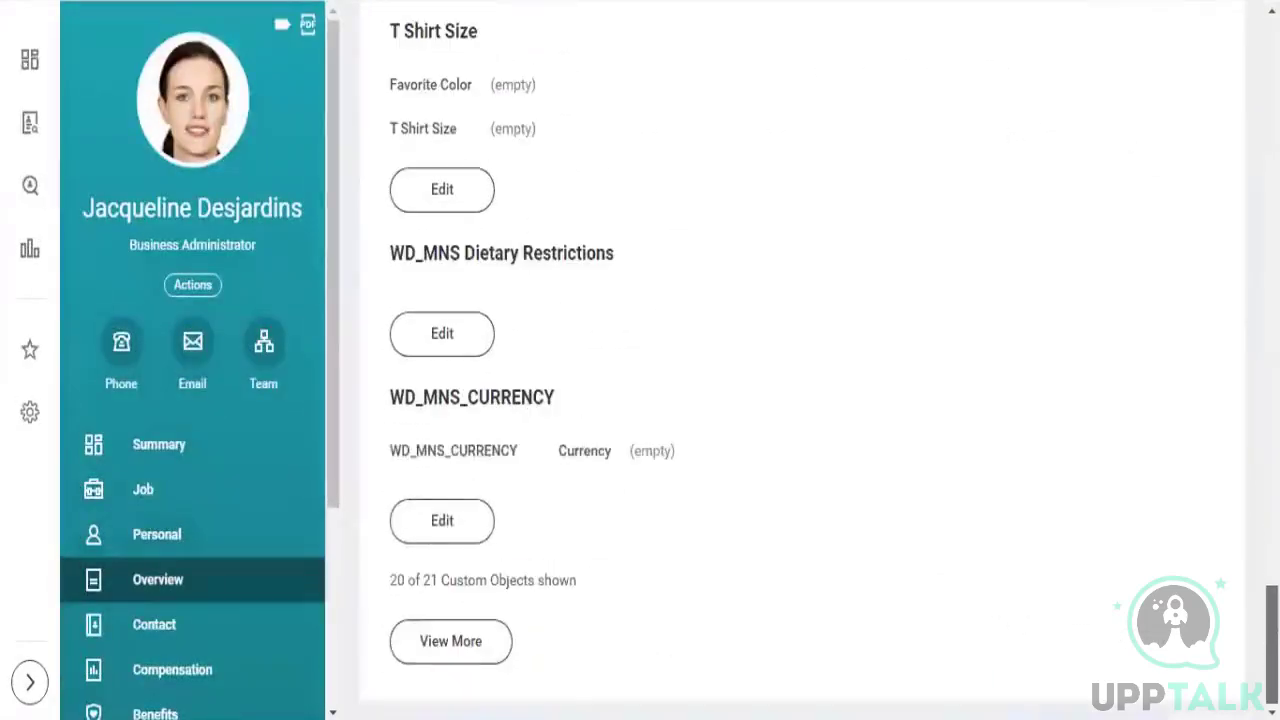
scroll(800, 400, up, 20)
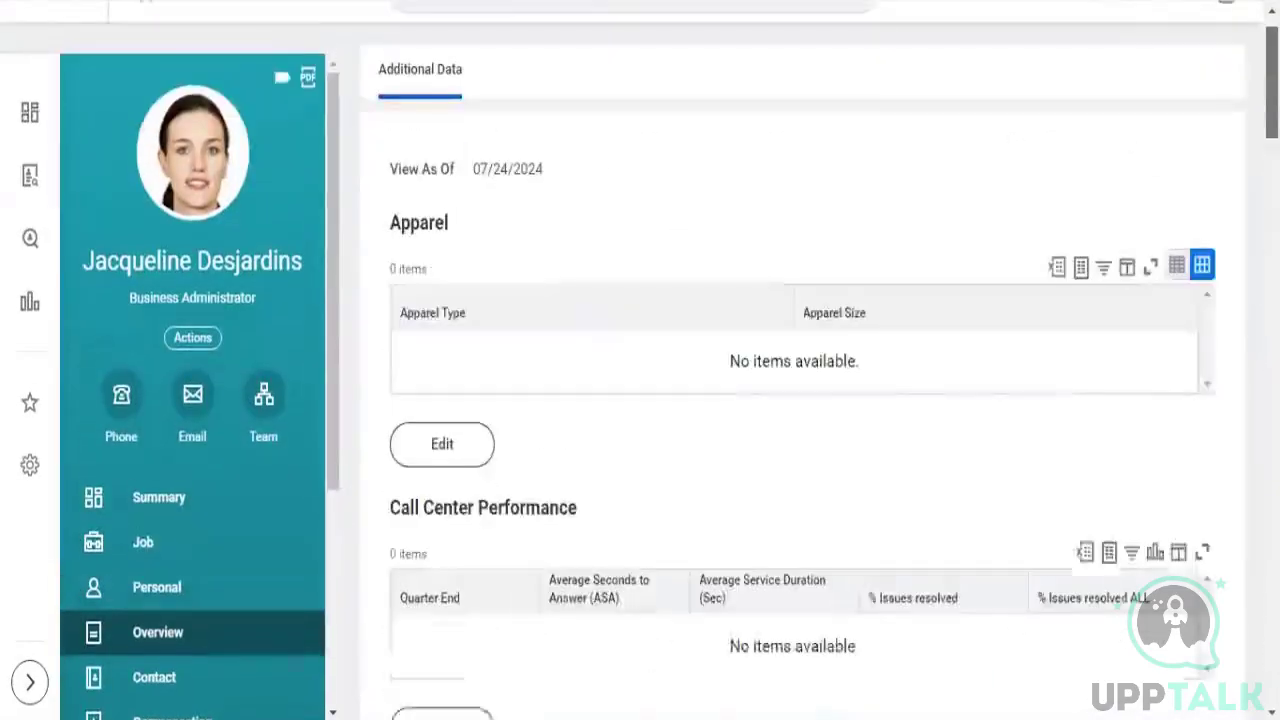
scroll(1238, 505, down, 10)
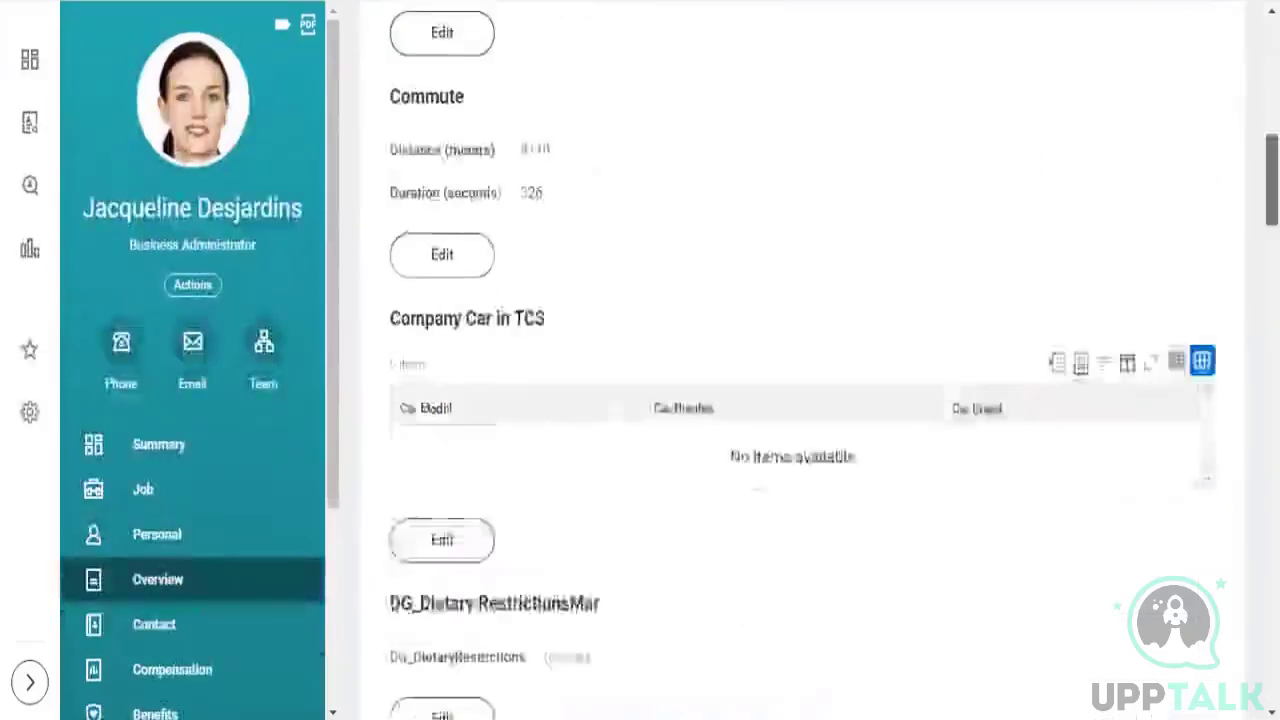
scroll(1238, 505, down, 10)
scroll(1172, 17, up, 20)
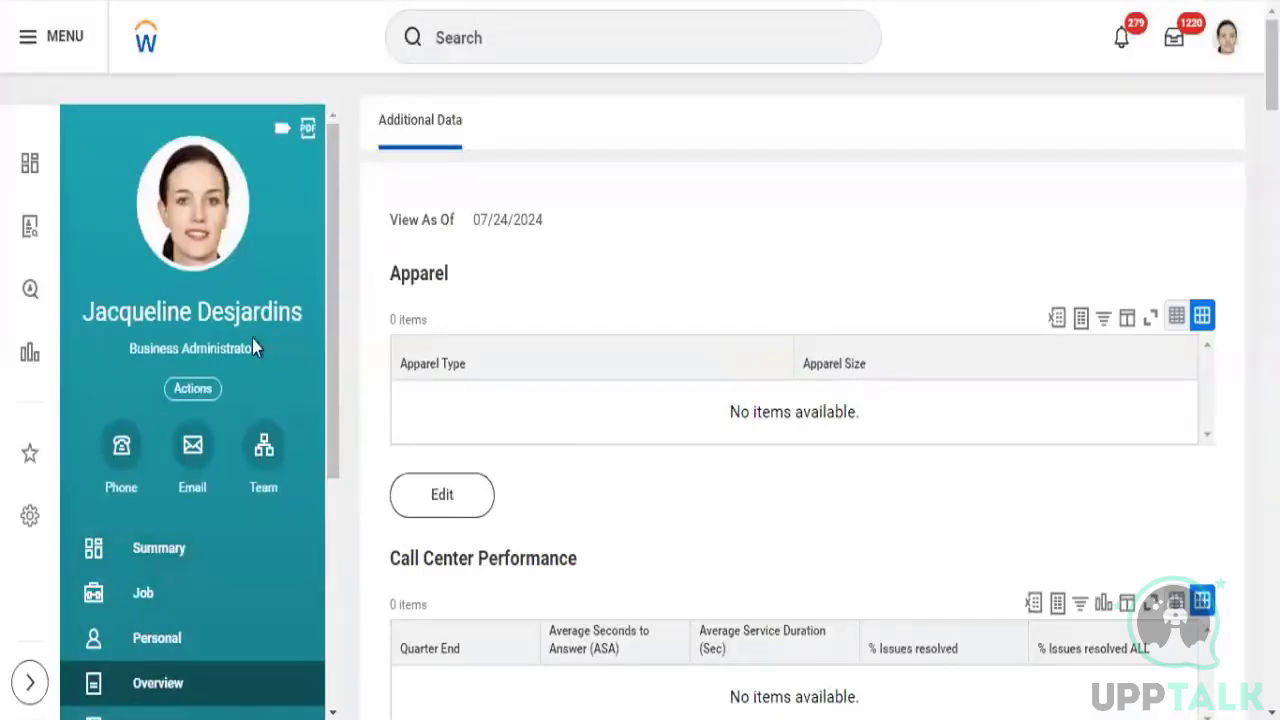
- View the profile's Contact section, and go back to the Job section's Job Details
drag(334, 191, 314, 486)
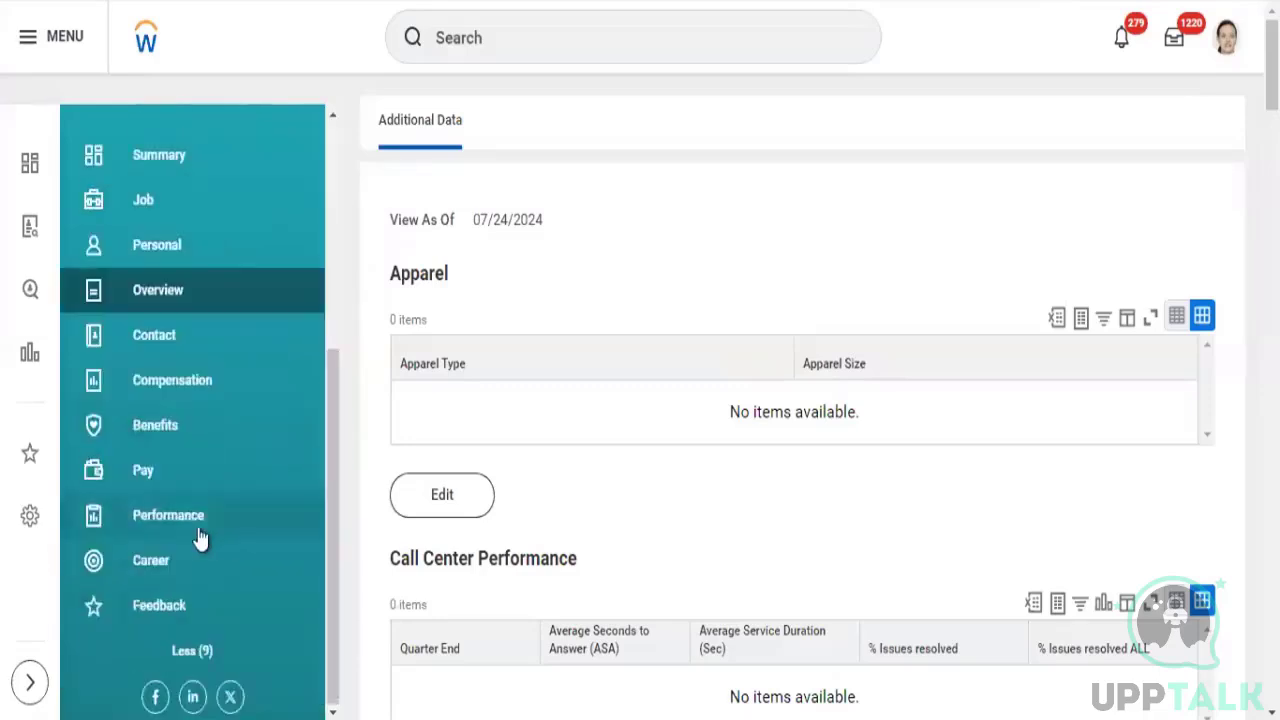
click(195, 343)
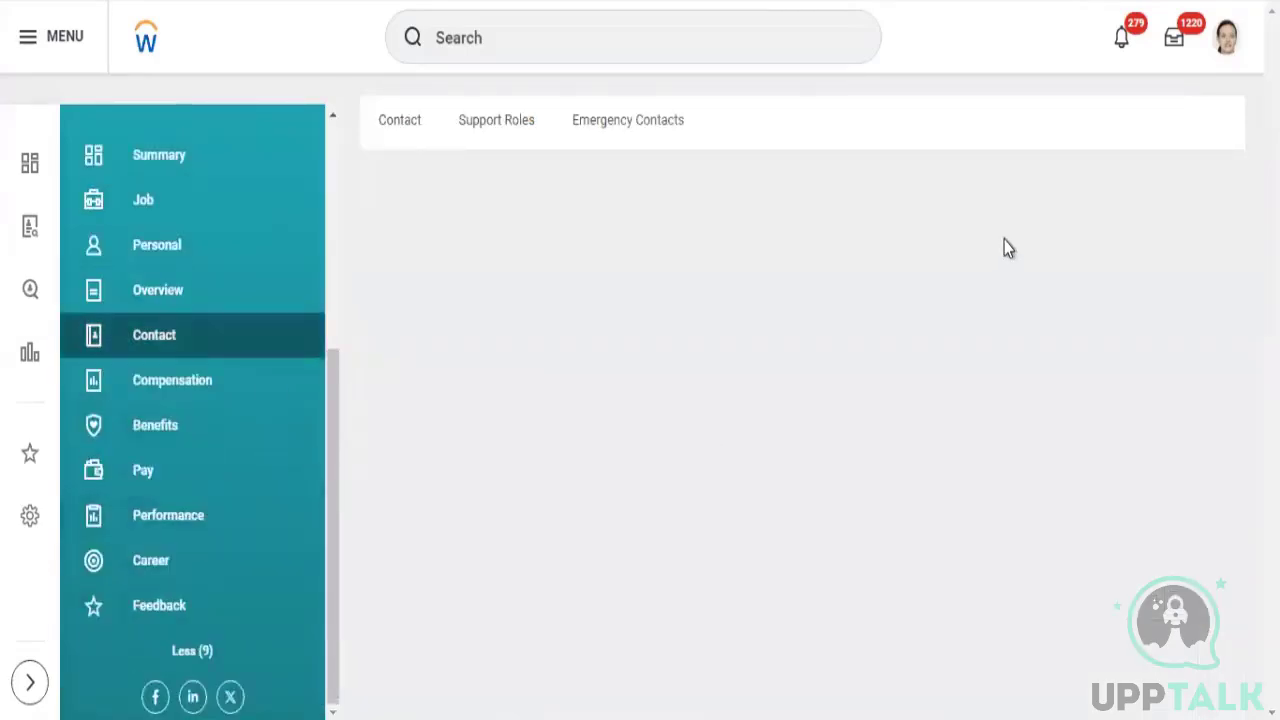
click(165, 209)
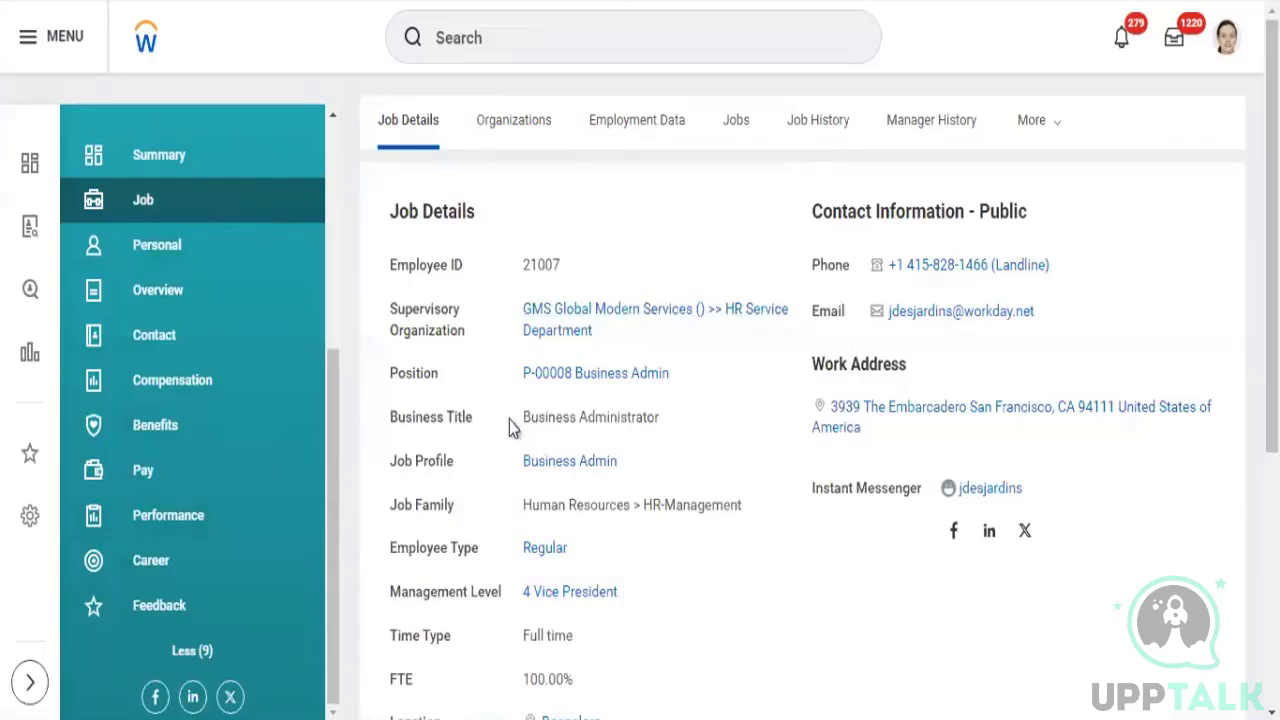
- Examine the Business Title and Time Type in Job Details, and open the related actions of the Supervisory Organization
triple_click(578, 419)
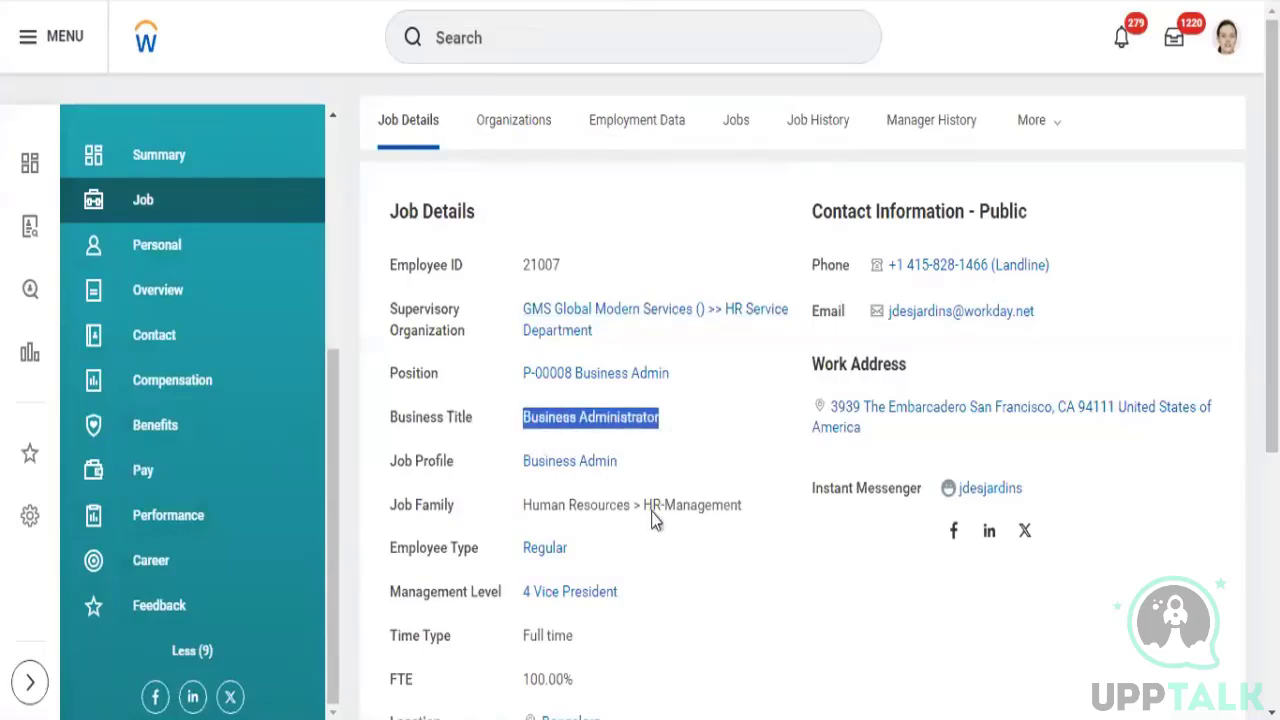
click(674, 585)
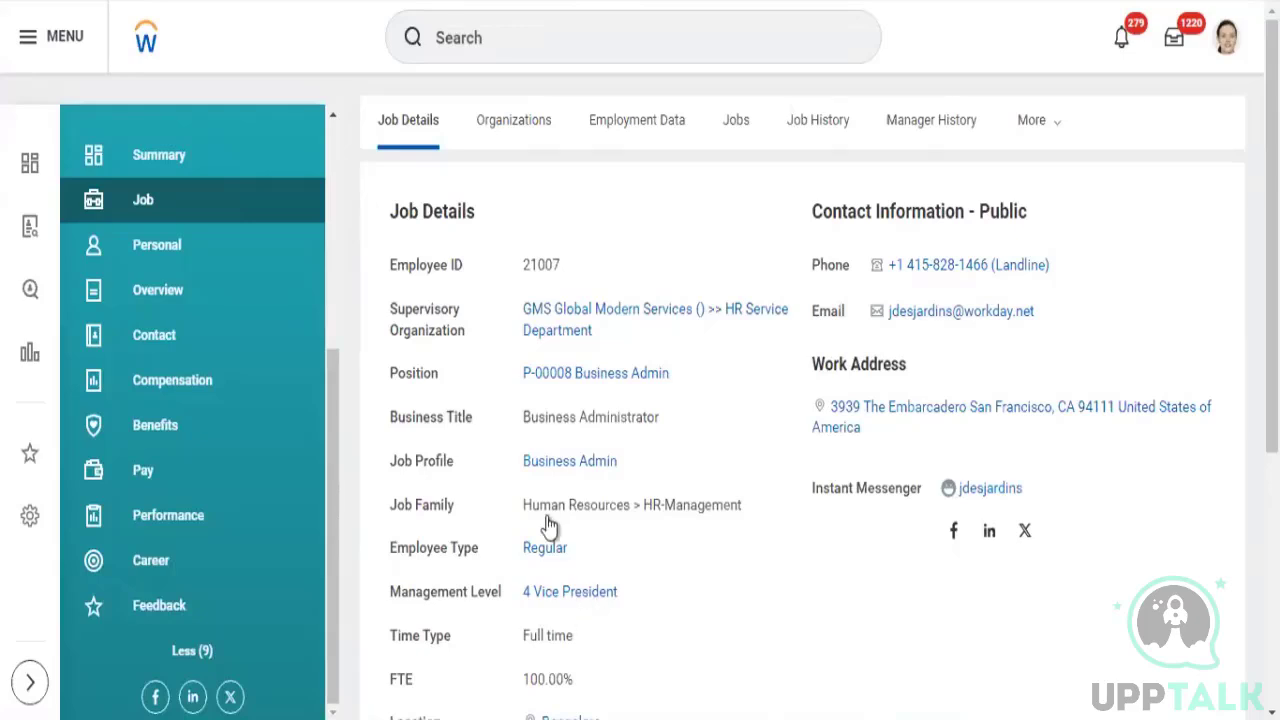
drag(526, 413, 856, 448)
click(629, 414)
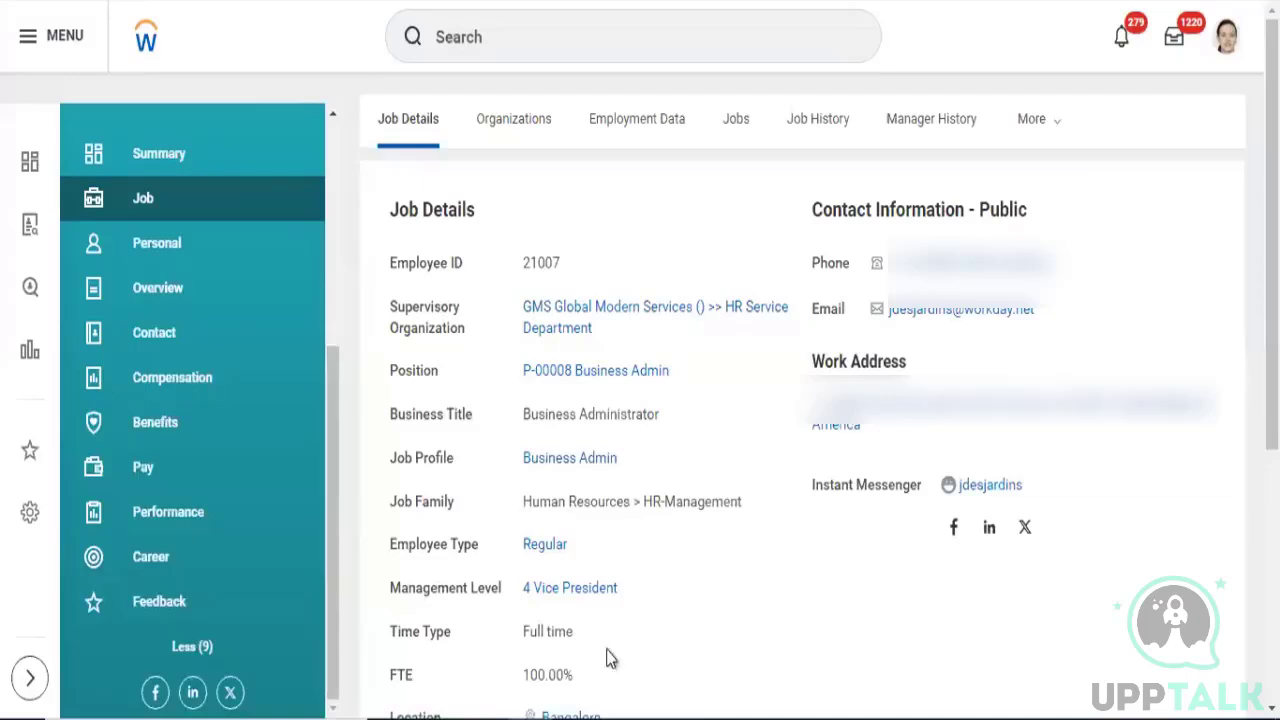
drag(522, 631, 567, 631)
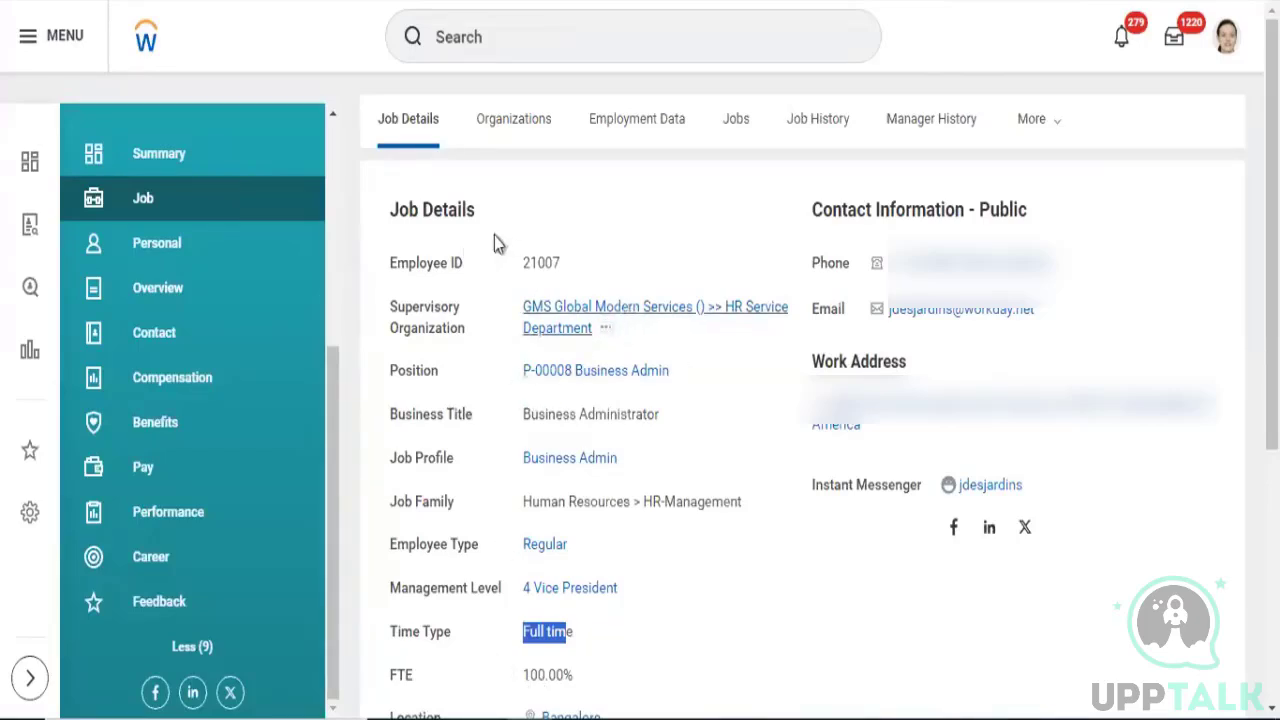
click(606, 330)
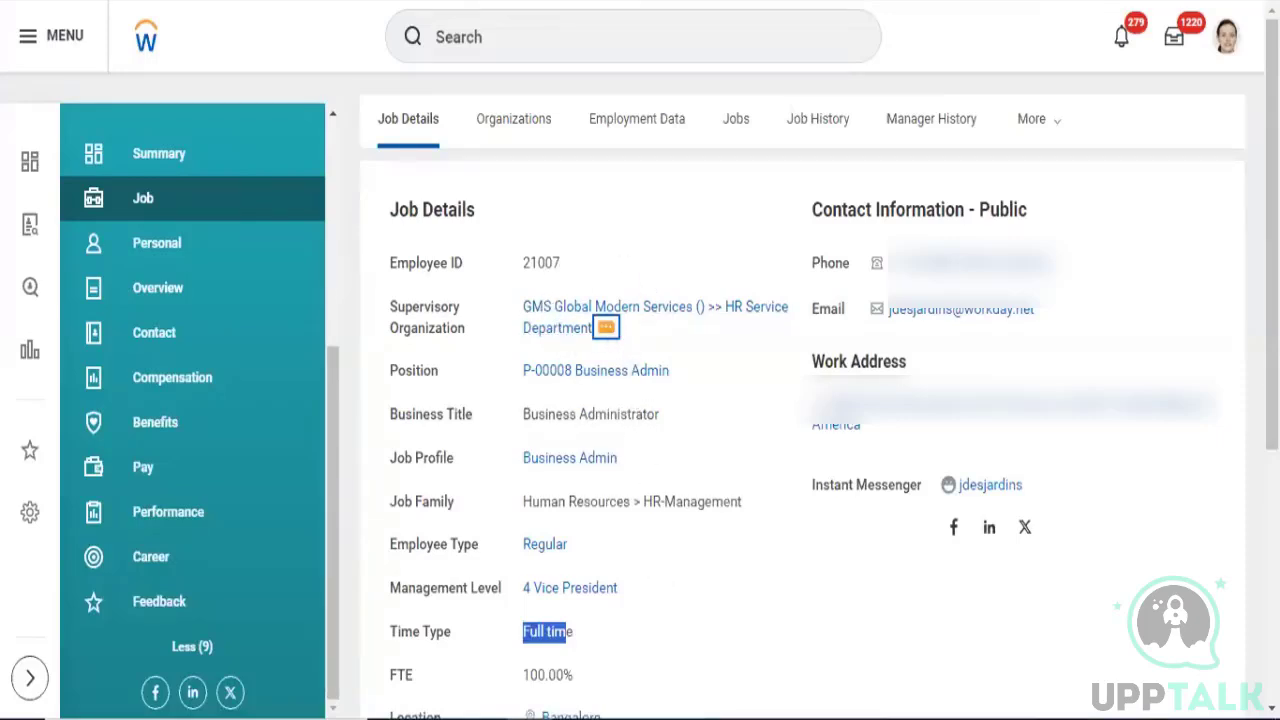
- Go back to the Job Details in the Job section of the worker's profile
click(606, 327)
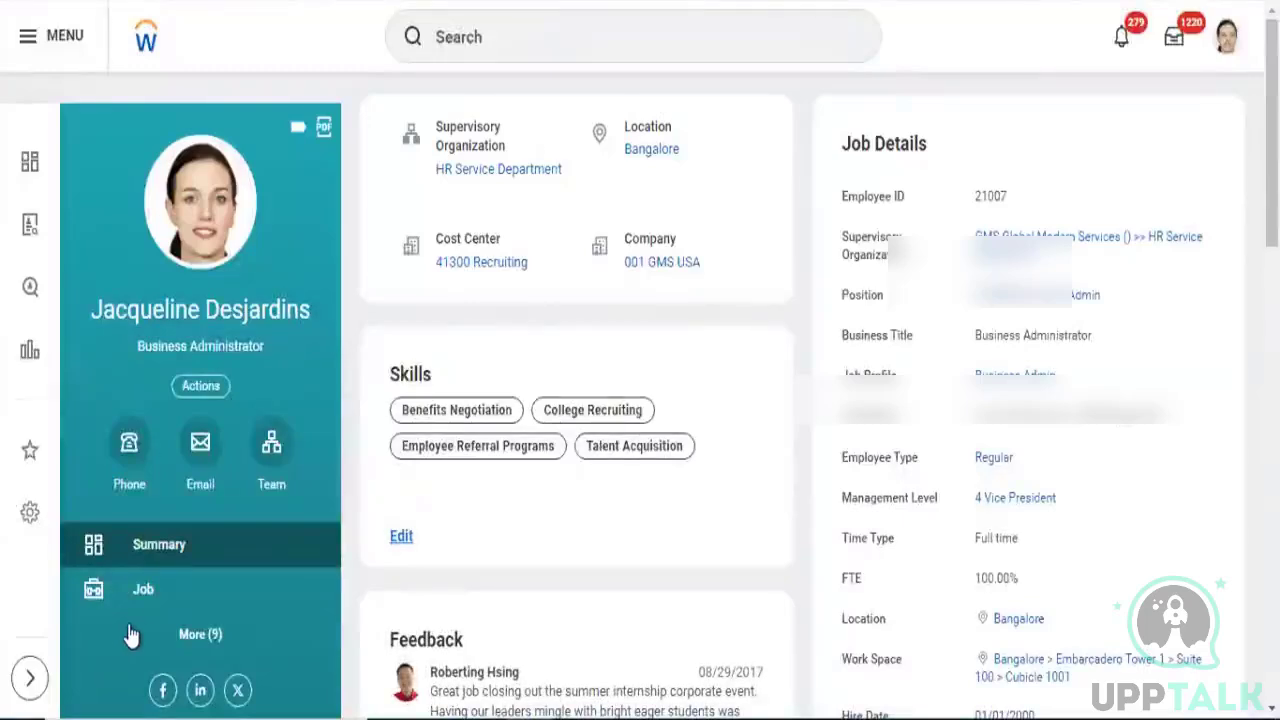
click(137, 593)
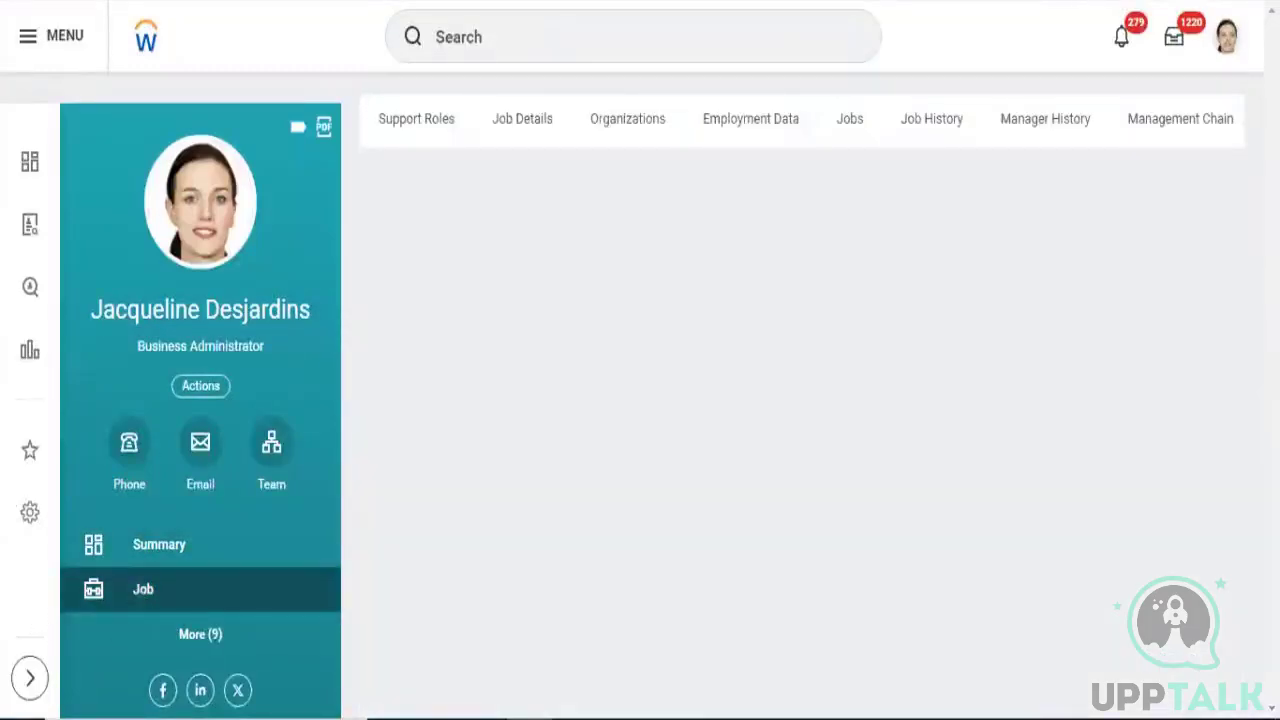
click(518, 118)
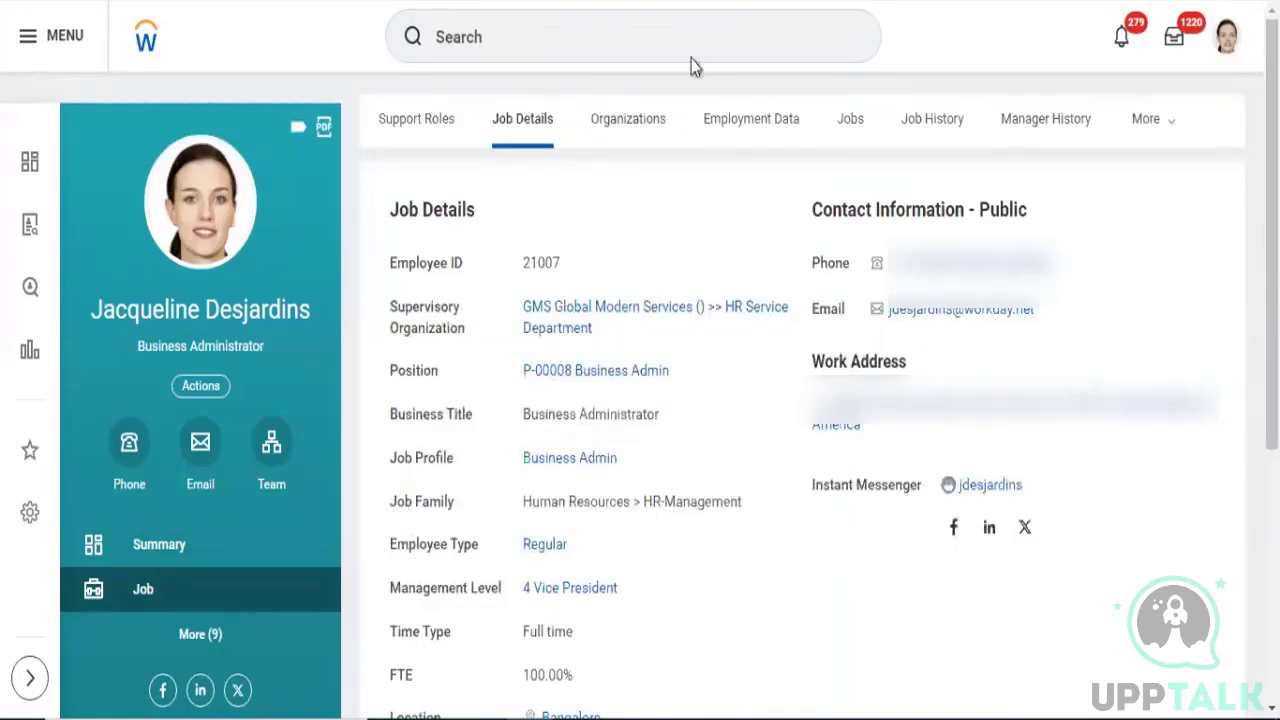
- Open the related actions of the Supervisory Organization in Job Details, and close them to examine the Position field
mouse_move(608, 336)
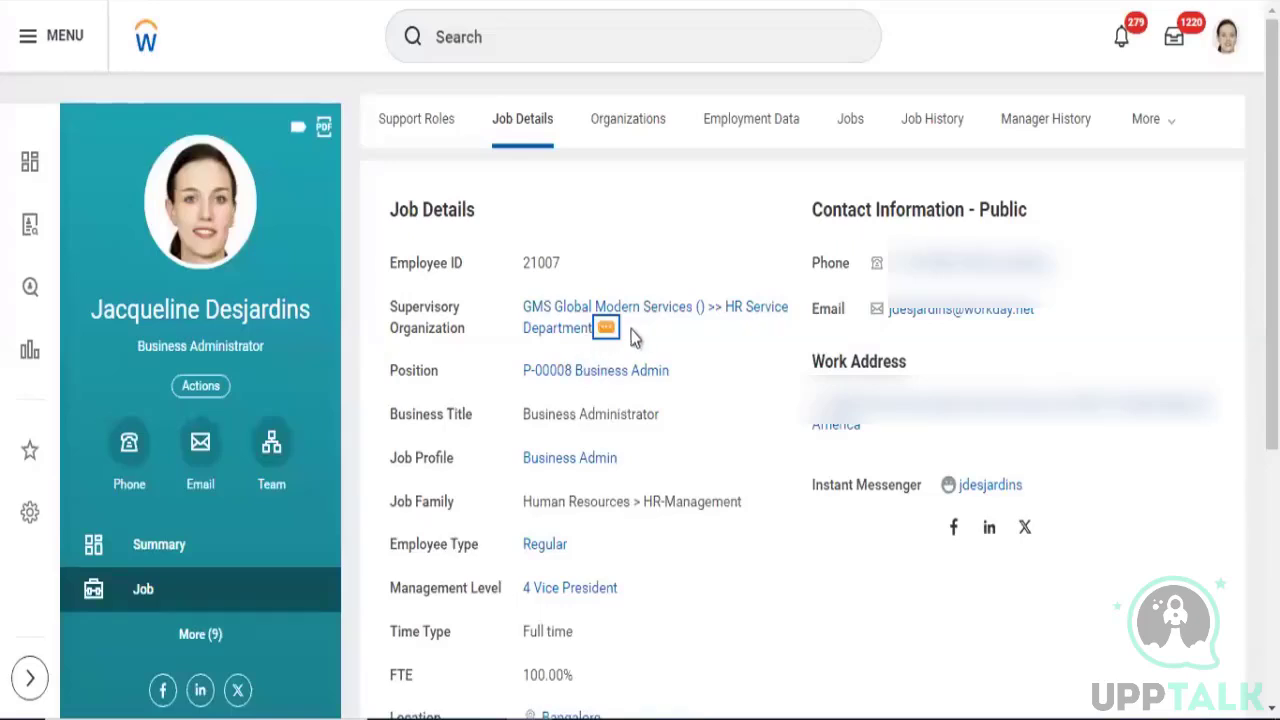
click(607, 329)
click(612, 332)
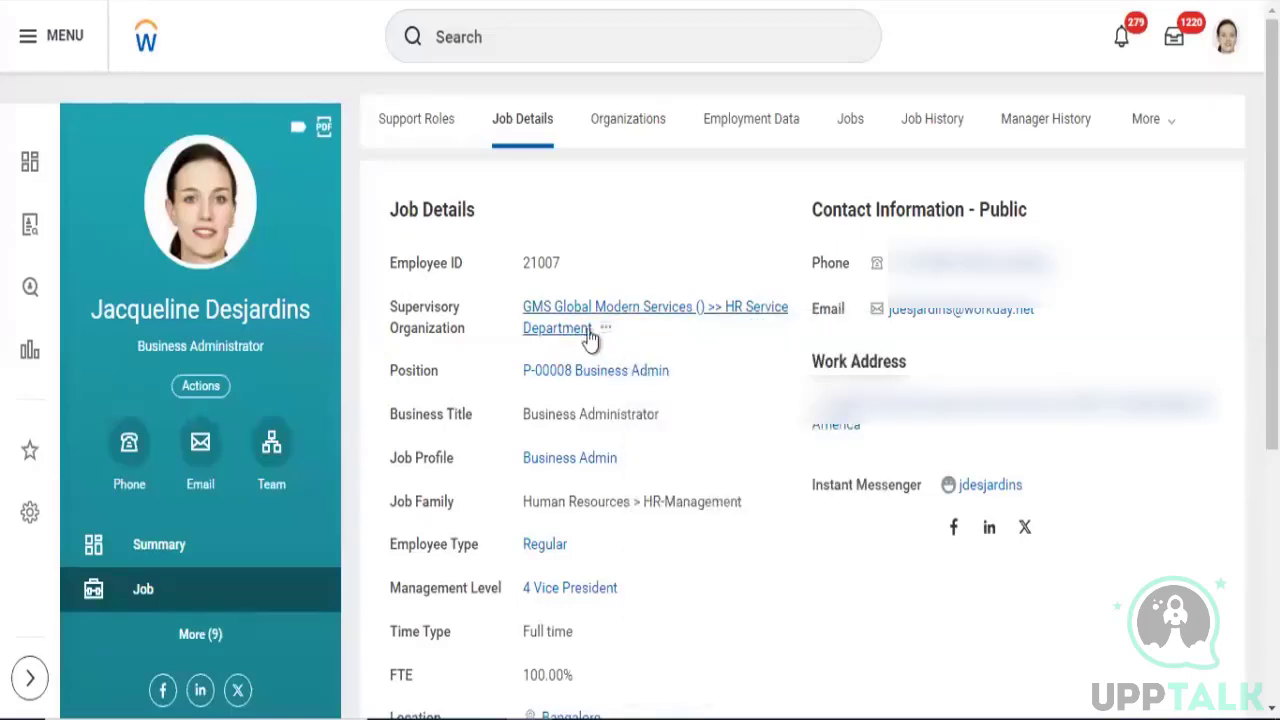
click(645, 330)
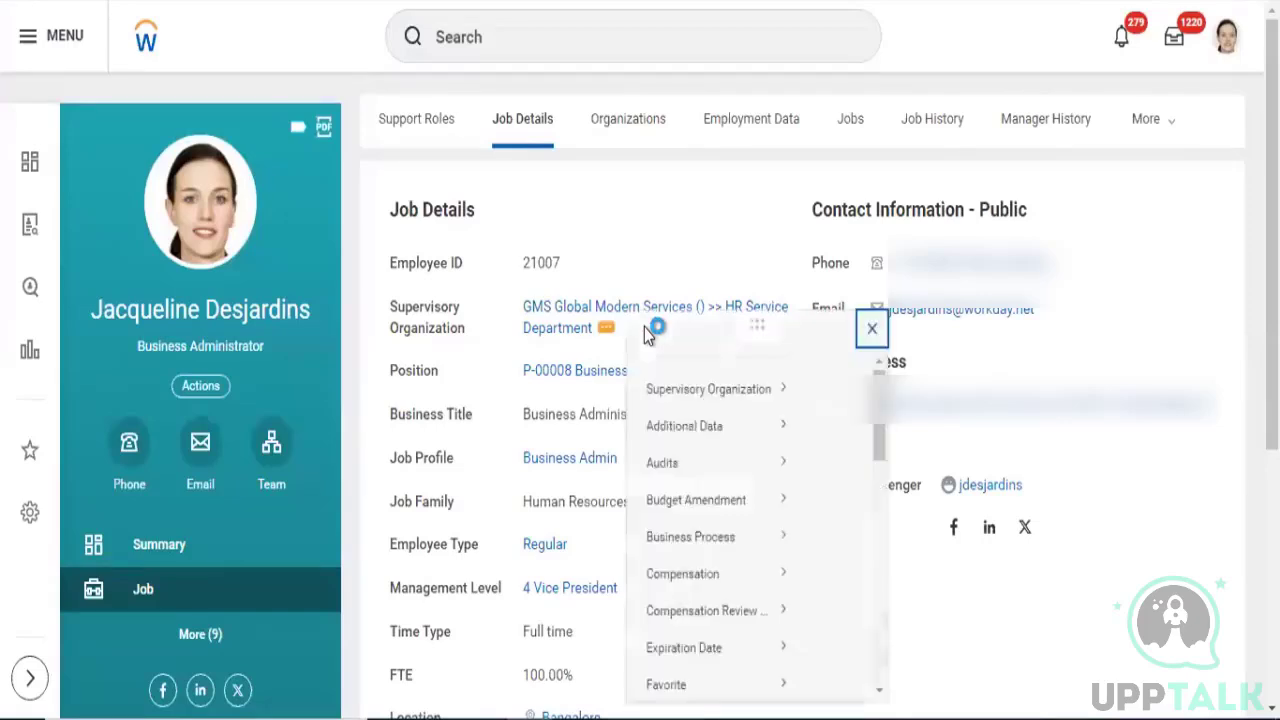
click(674, 386)
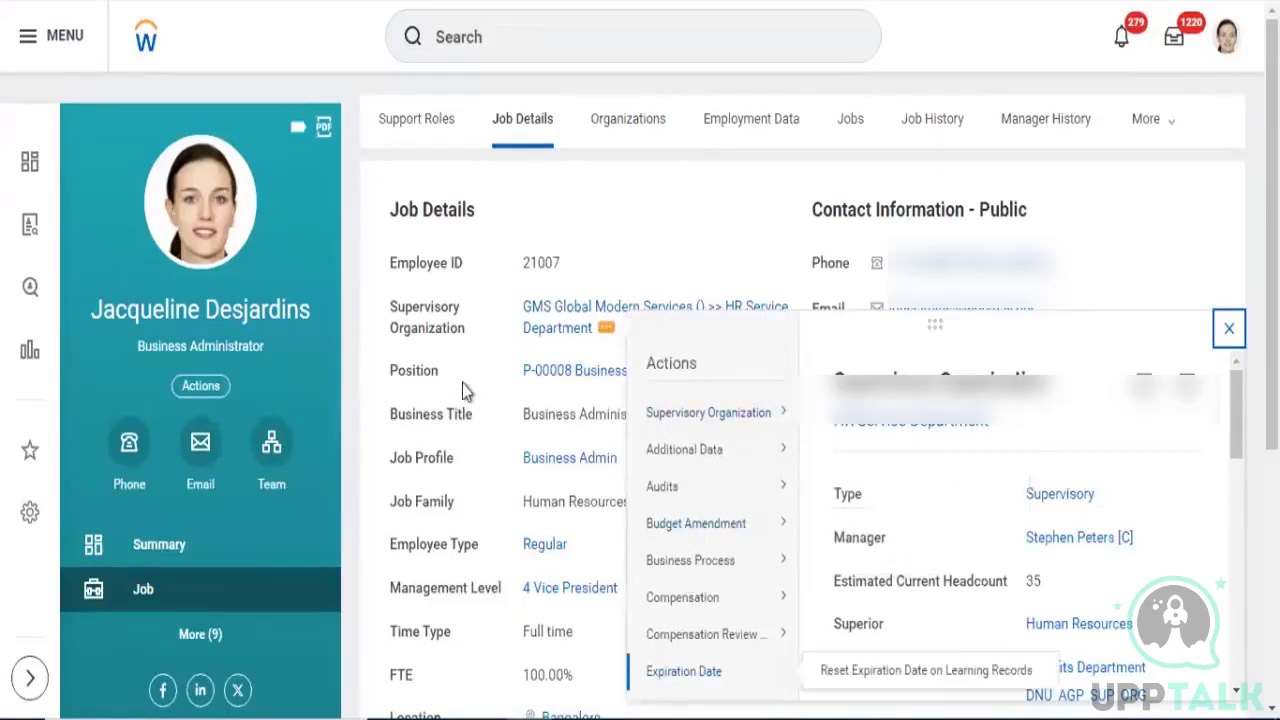
double_click(490, 370)
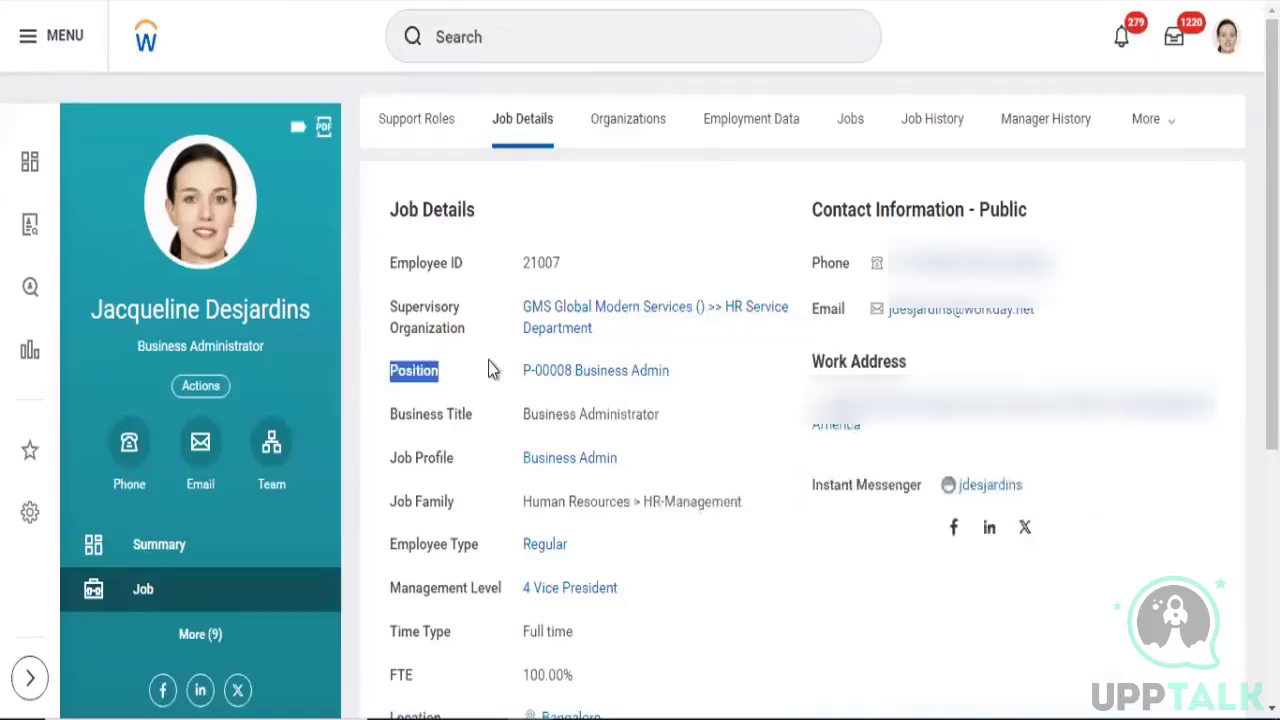
click(568, 353)
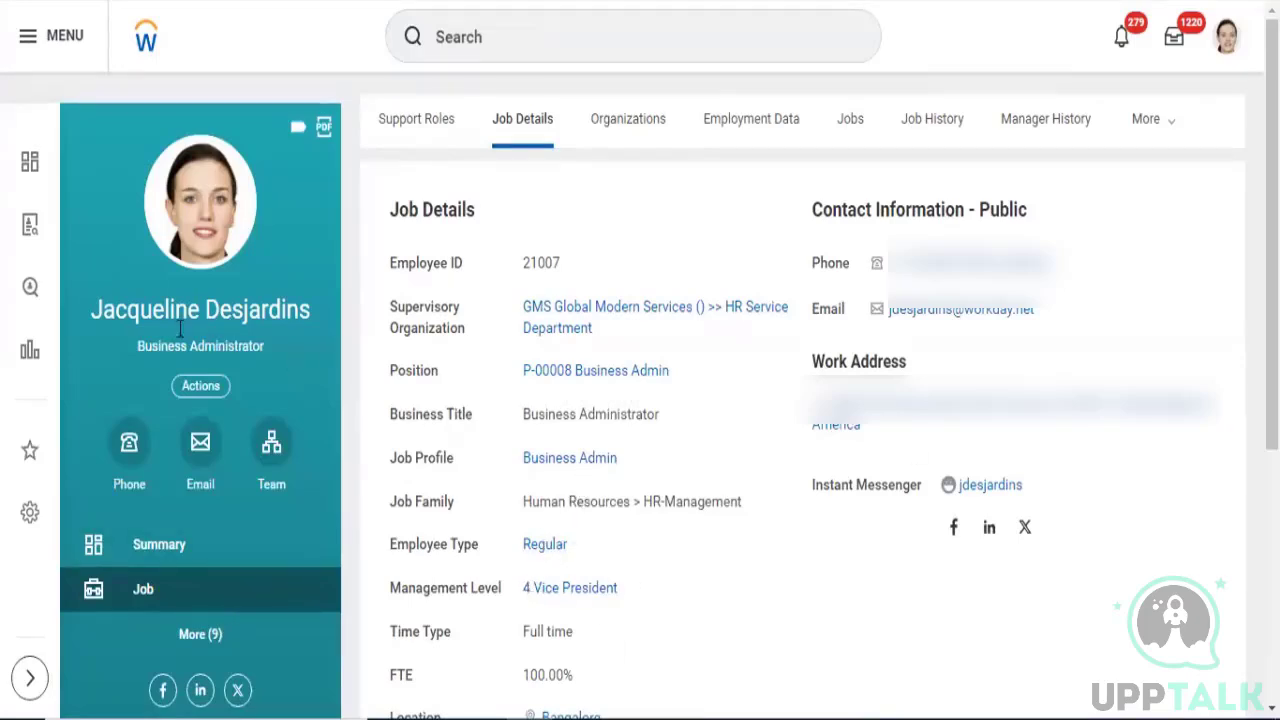
- Expand the profile's section list, and open the worker's team org chart to examine the manager and the direct reports
click(610, 113)
scroll(271, 640, down, 1)
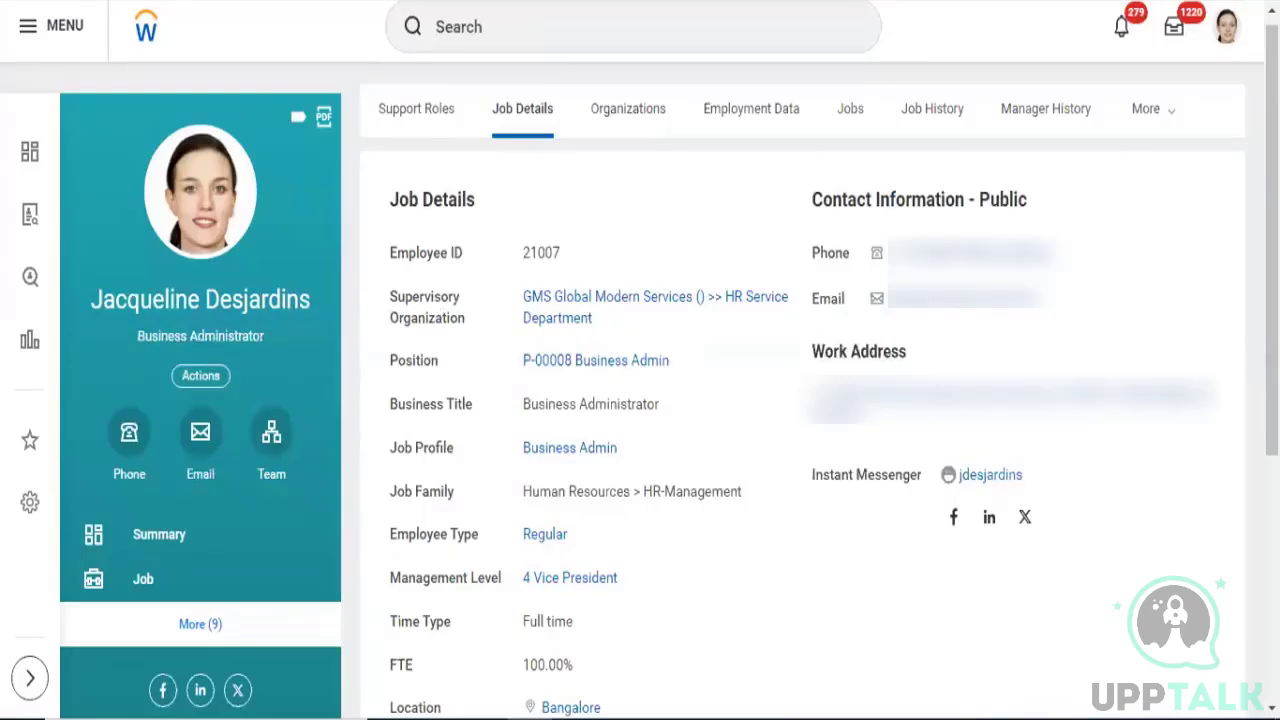
click(203, 624)
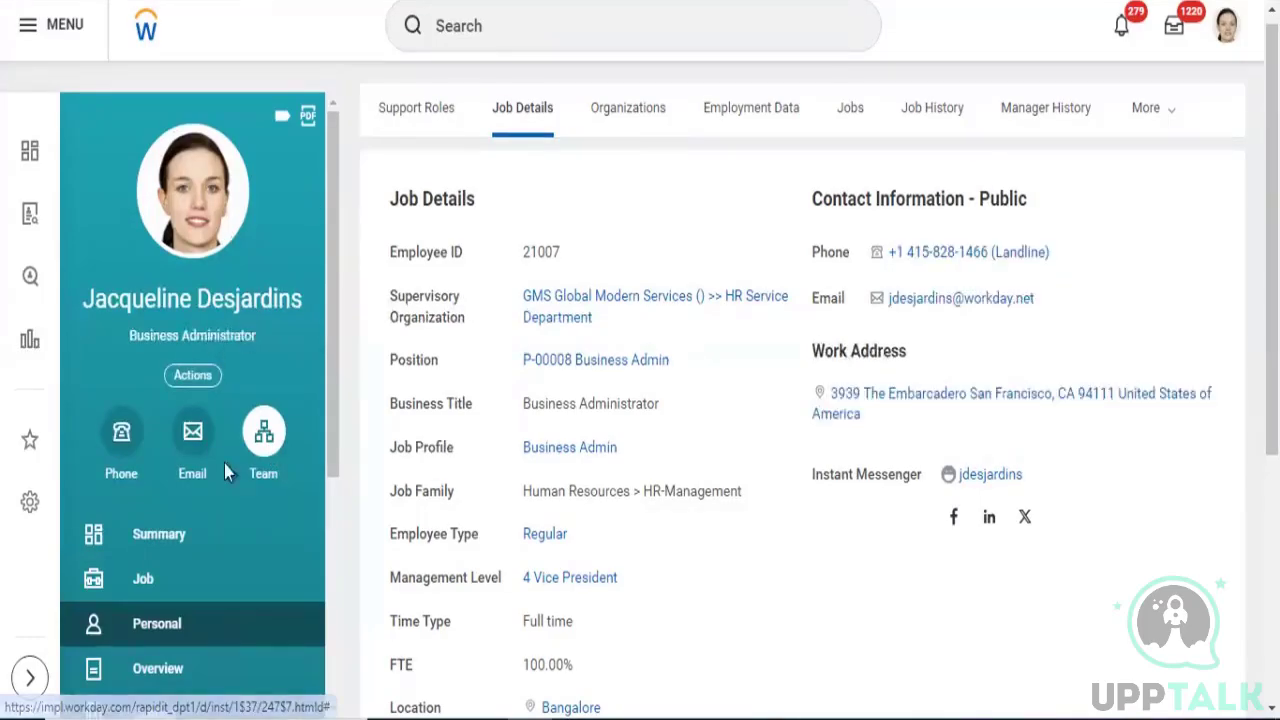
click(263, 437)
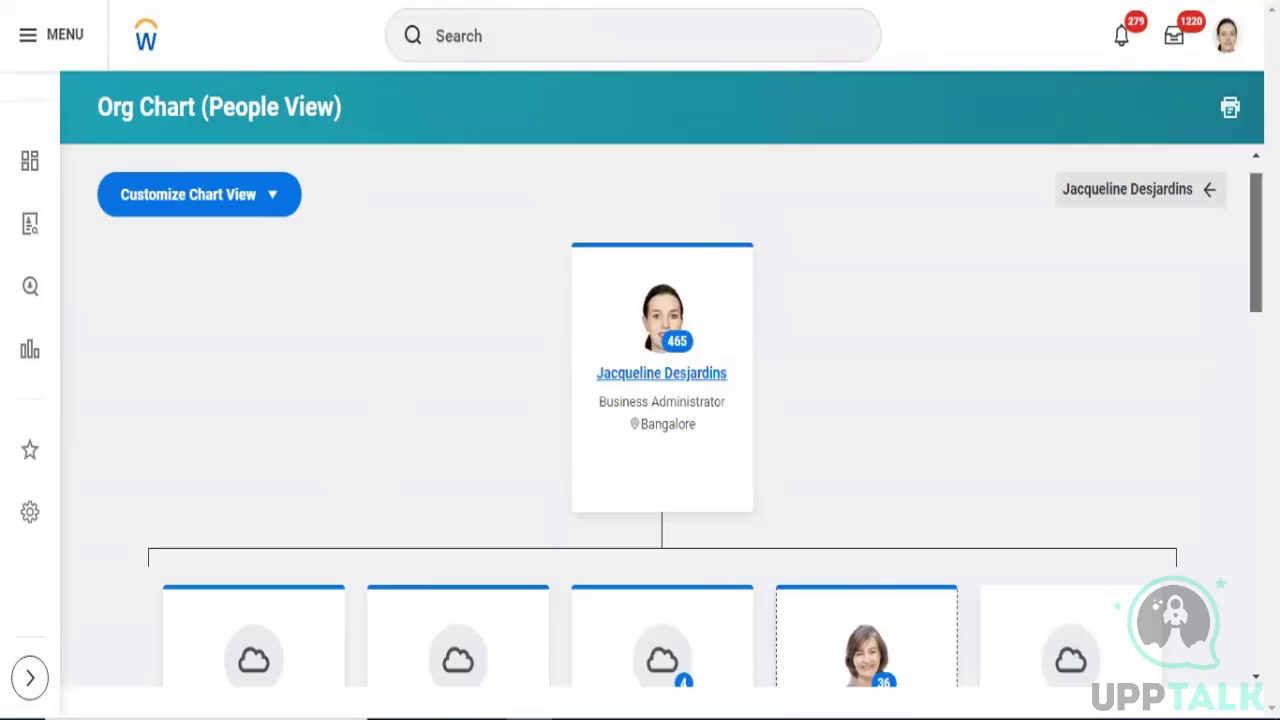
scroll(660, 420, down, 4)
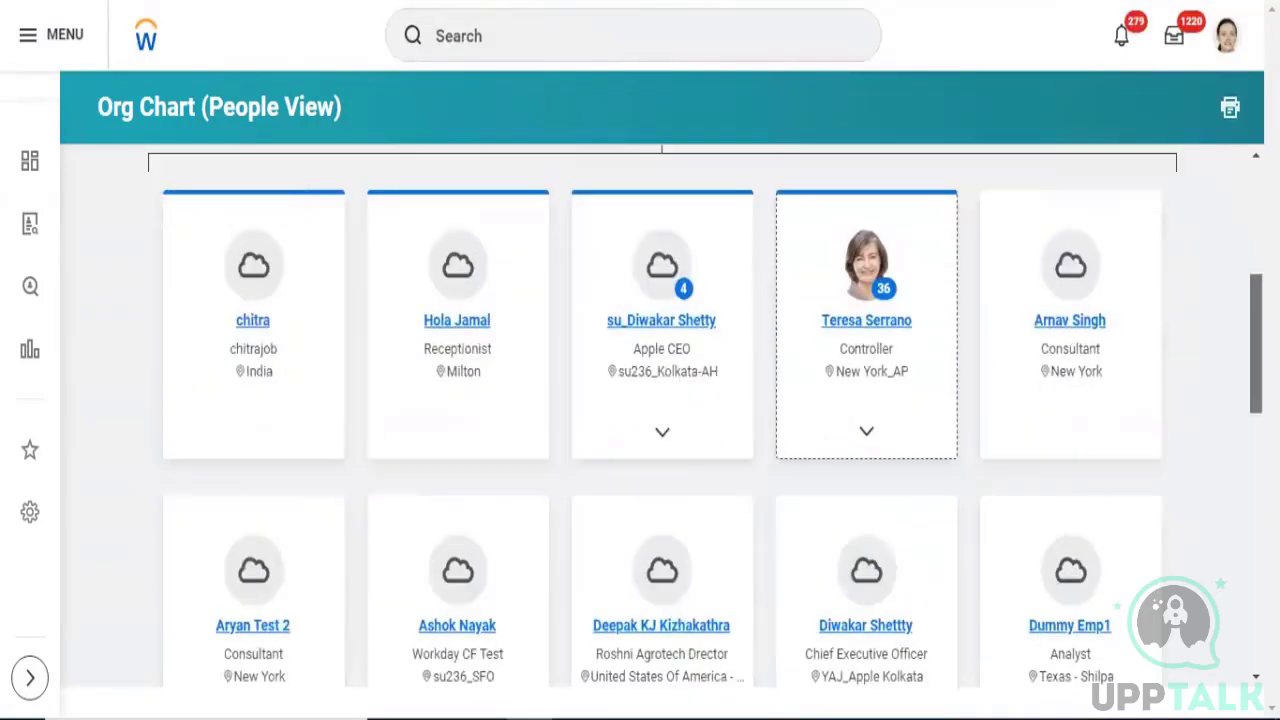
scroll(660, 420, up, 4)
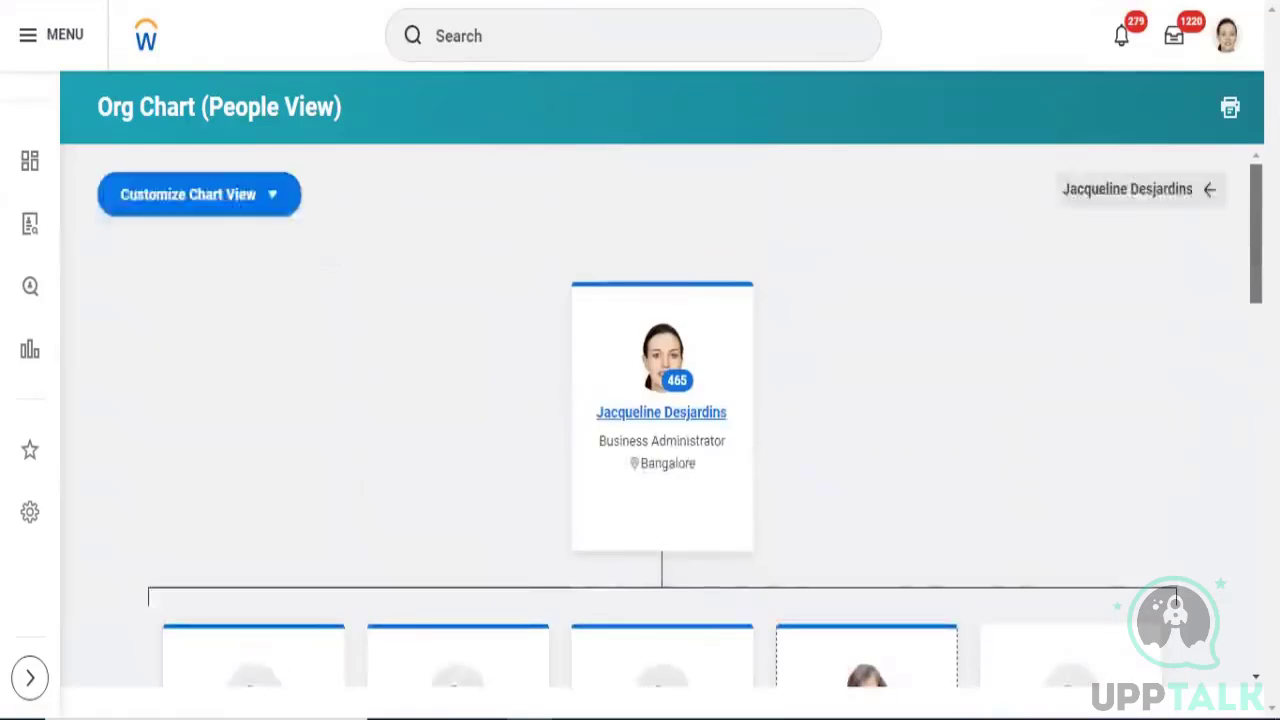
scroll(660, 420, down, 4)
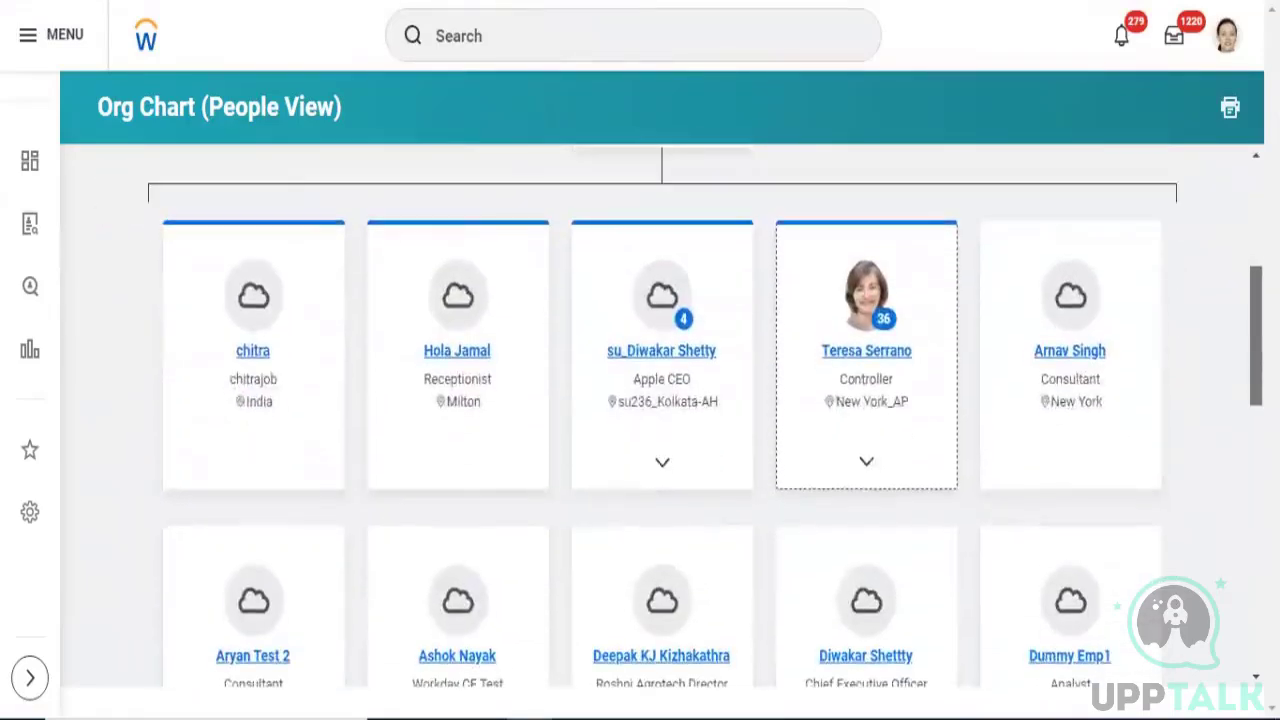
scroll(660, 420, down, 10)
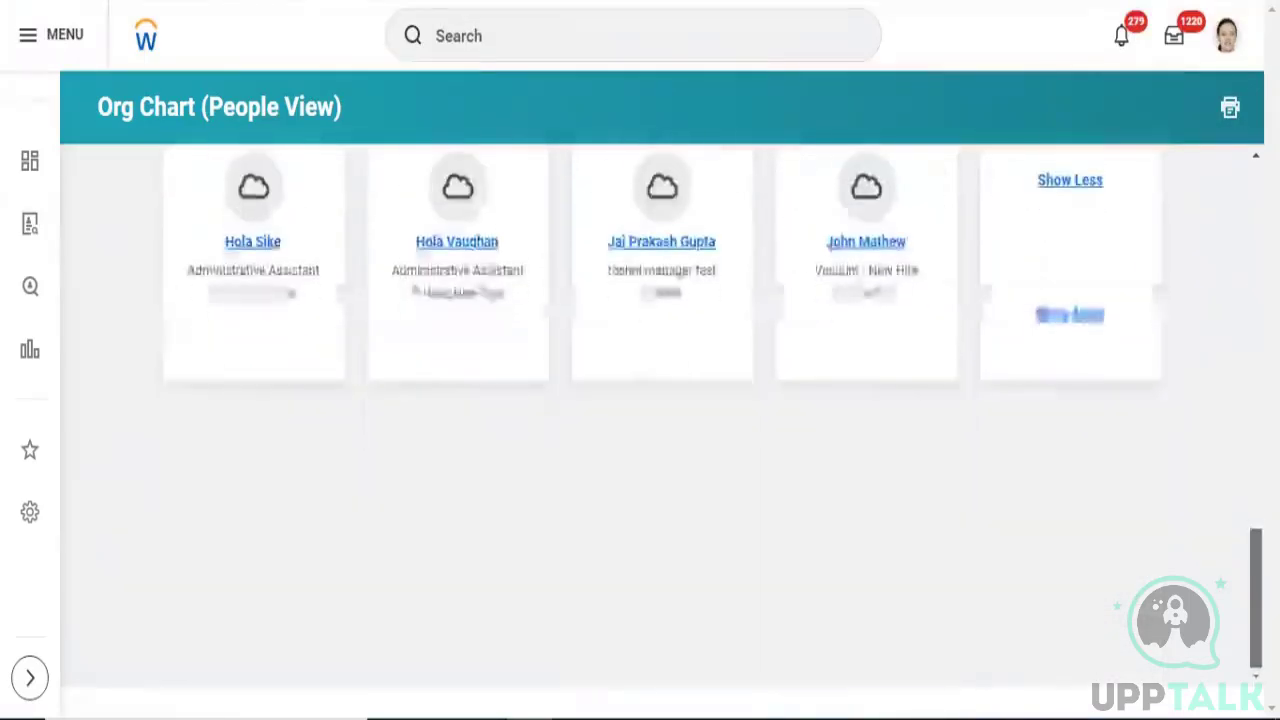
scroll(1211, 500, up, 14)
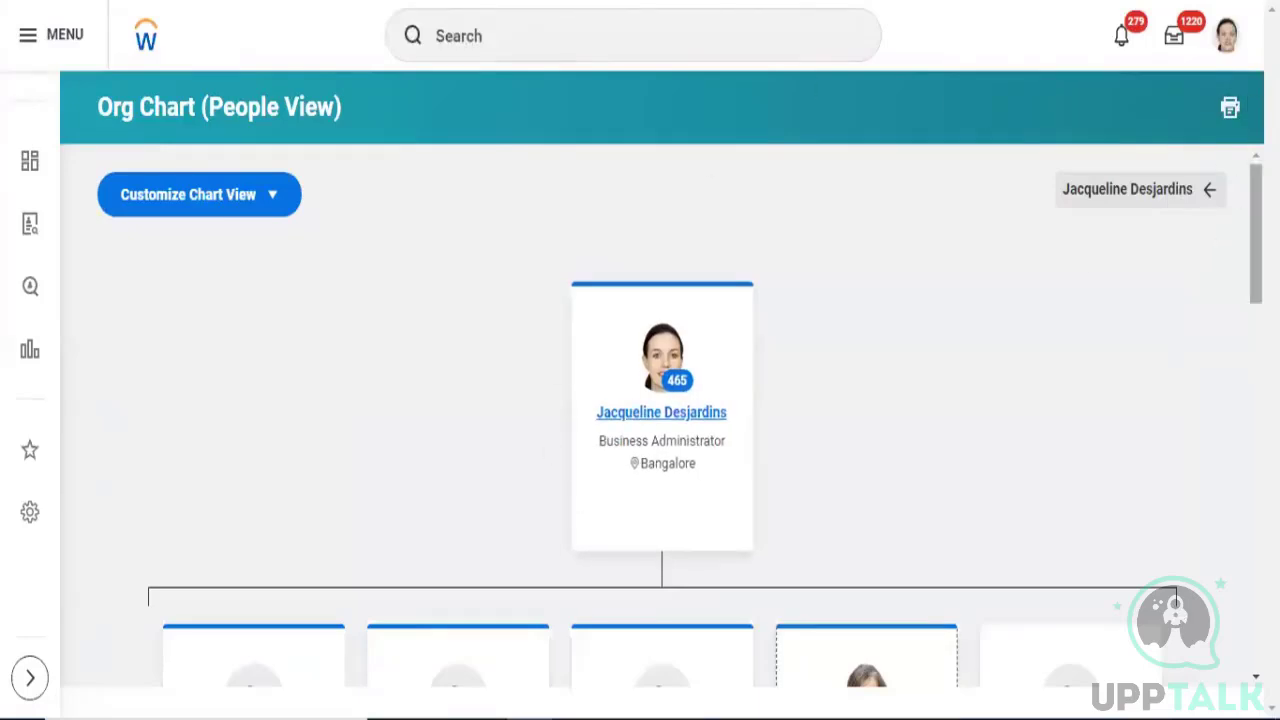
scroll(660, 420, down, 4)
scroll(660, 420, up, 2)
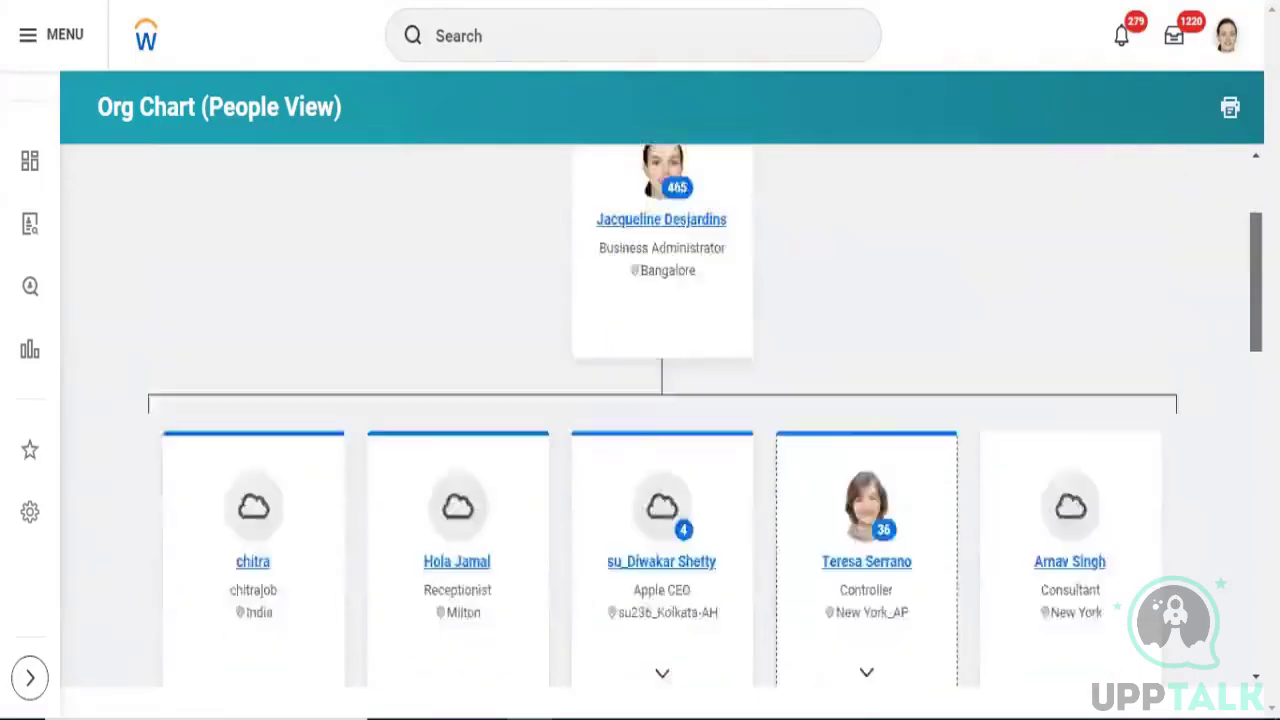
scroll(660, 420, up, 2)
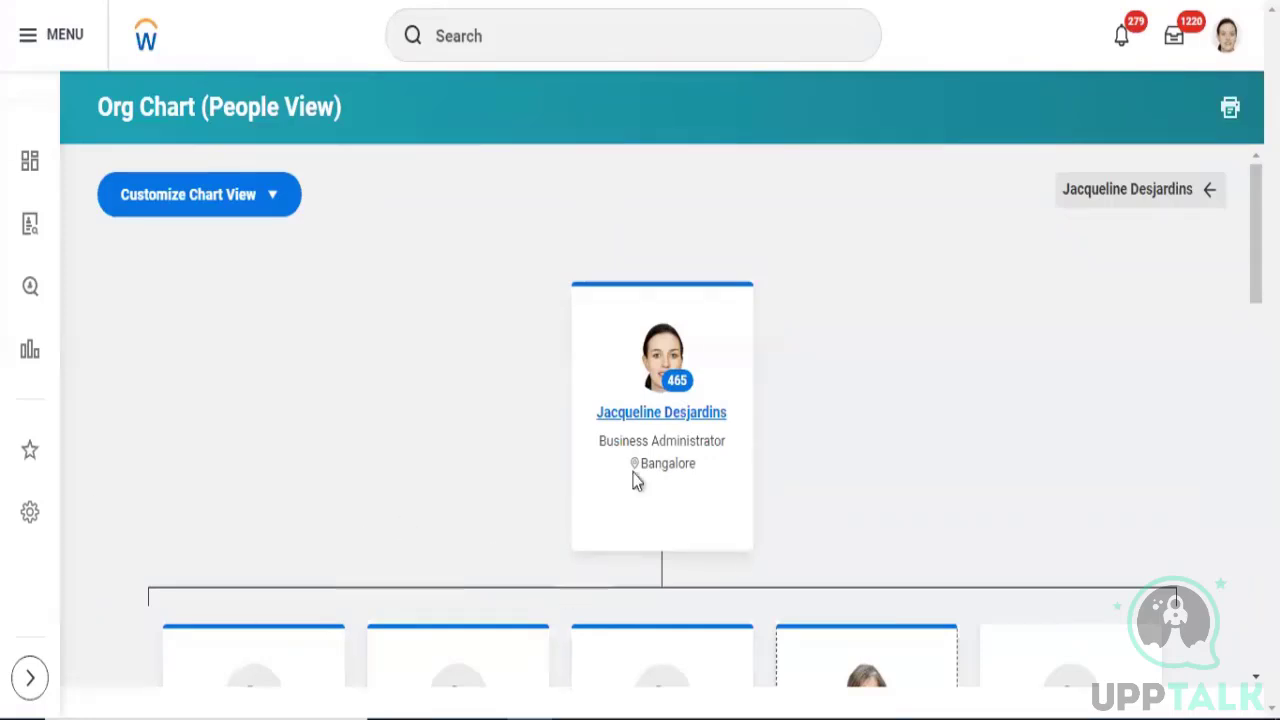
- Reopen the worker's profile from the org chart, and examine the Management Level in the Job section's Job Details
click(679, 420)
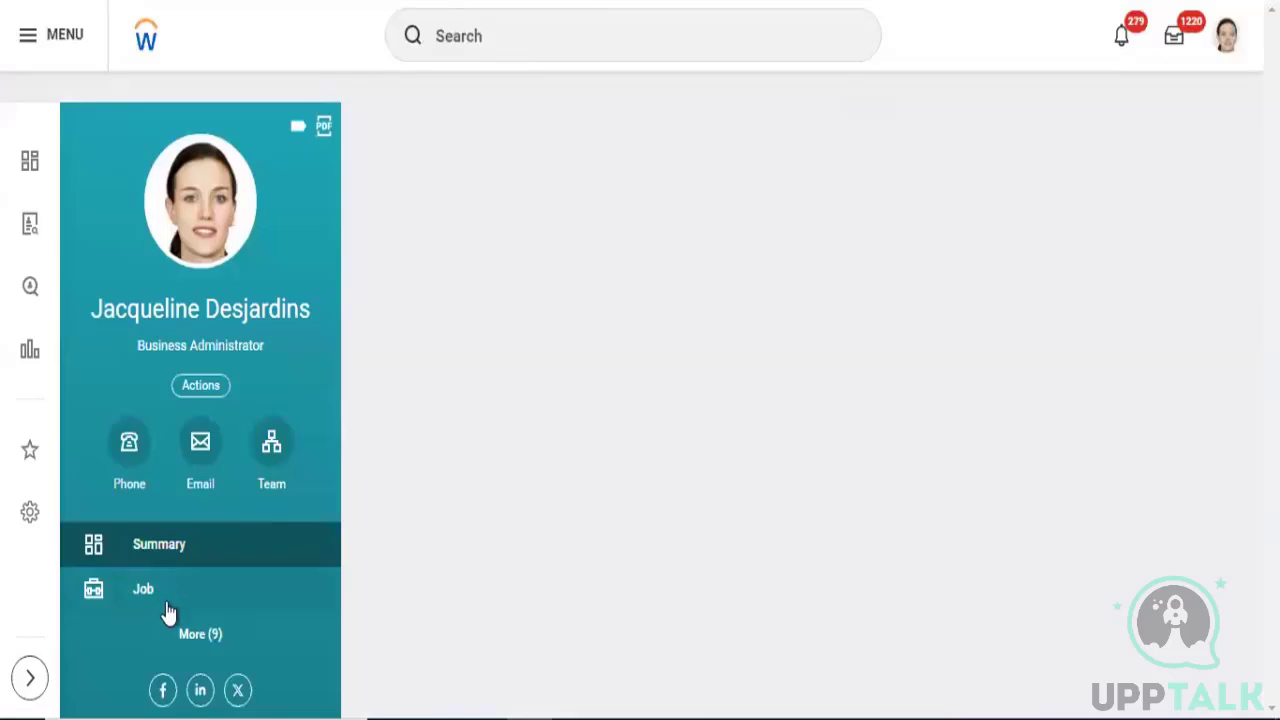
click(165, 609)
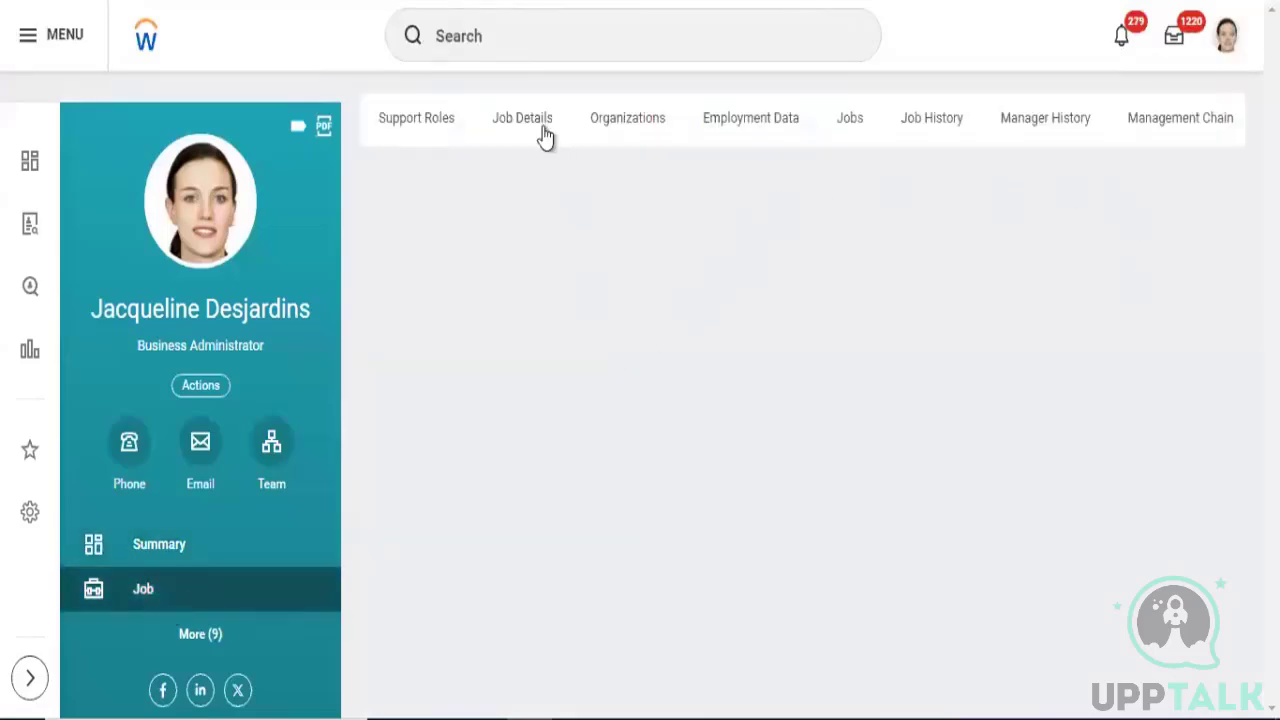
click(522, 118)
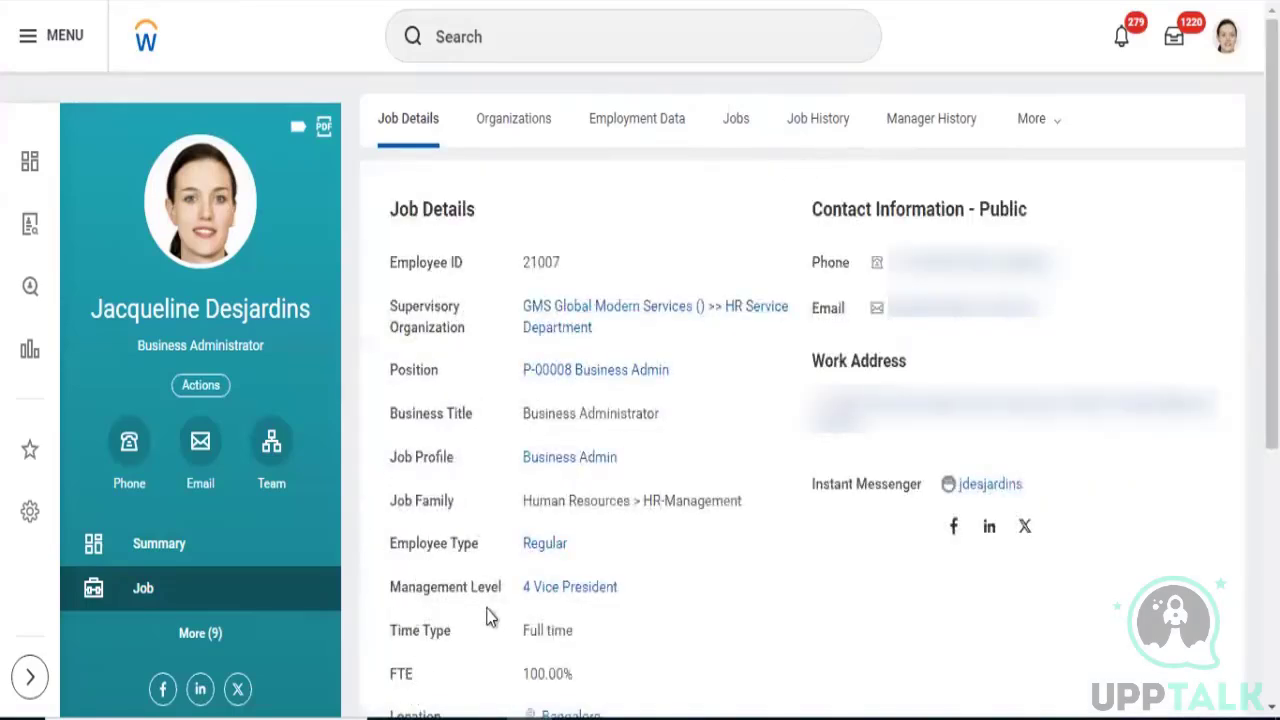
drag(521, 588, 634, 609)
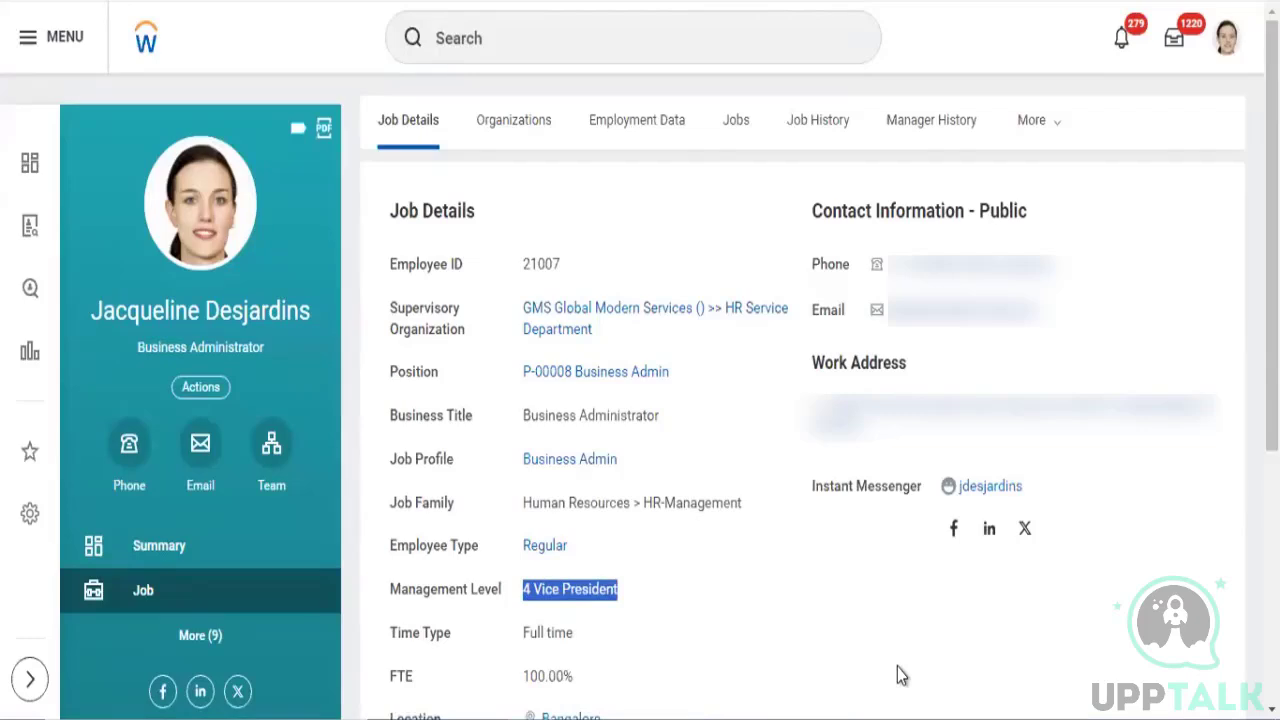
click(786, 697)
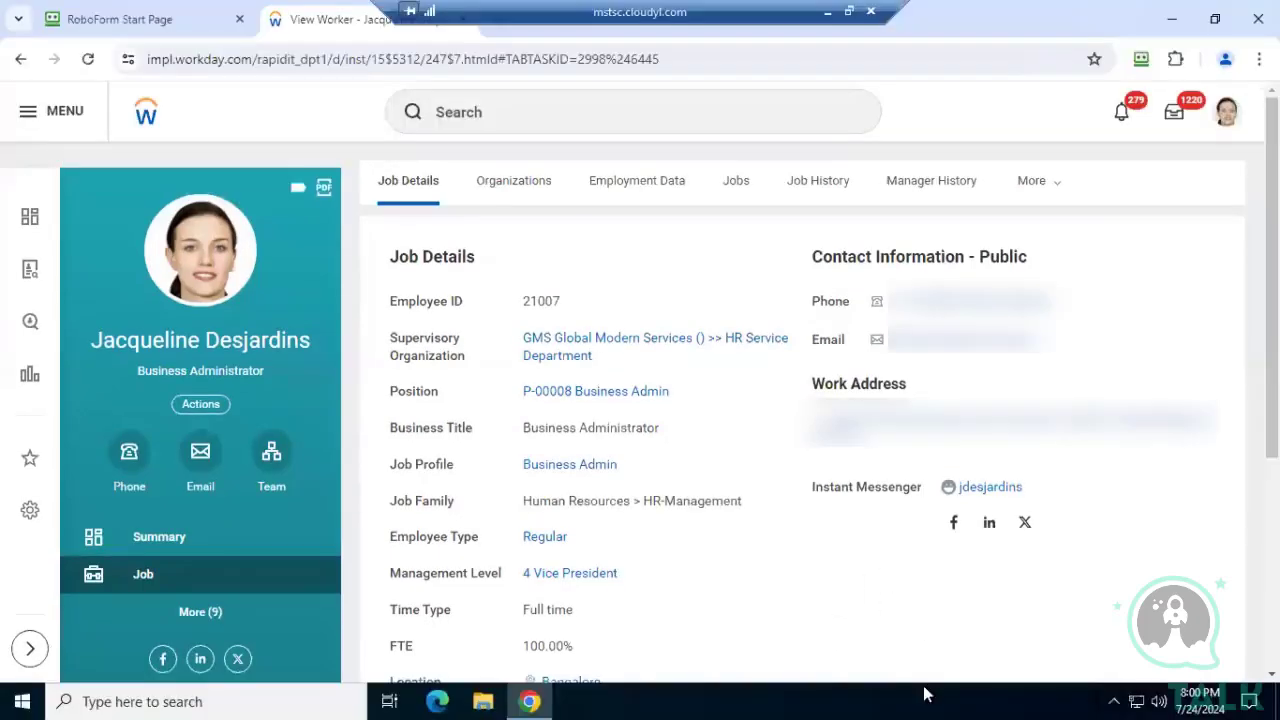